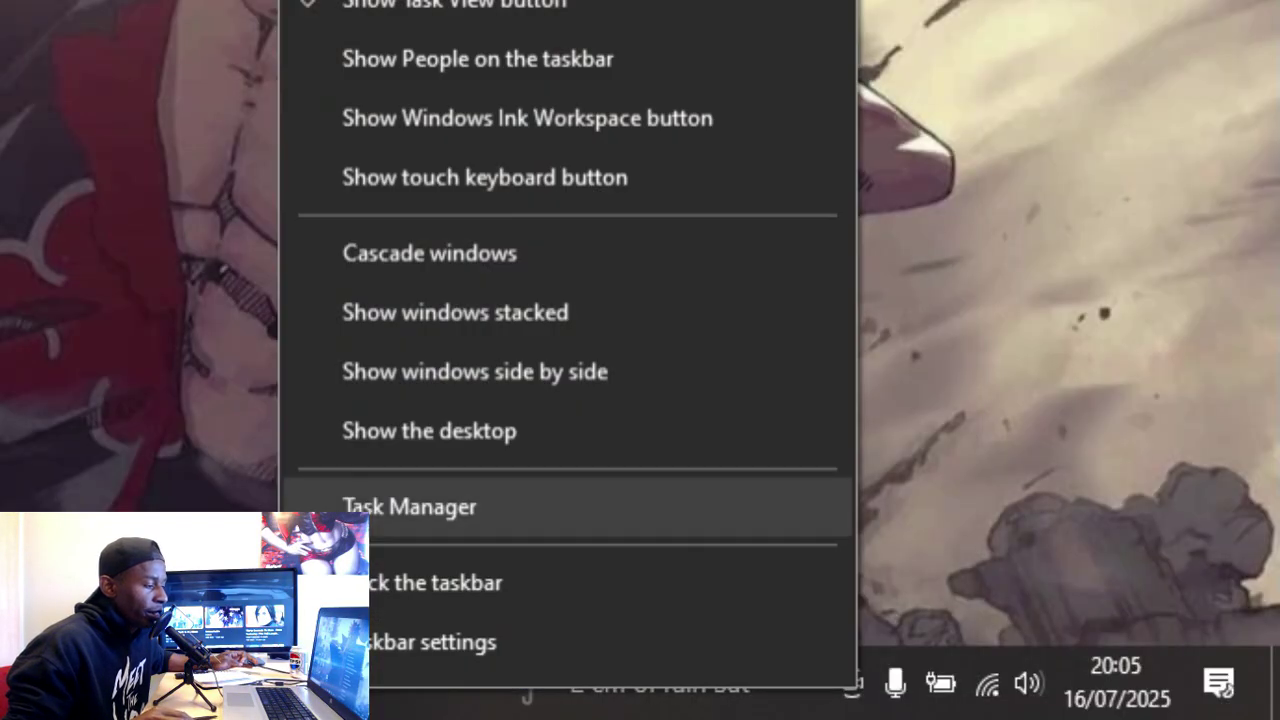
Step: Open Task Manager and view the CPU and Memory performance graphs before returning to the process list
click(410, 507)
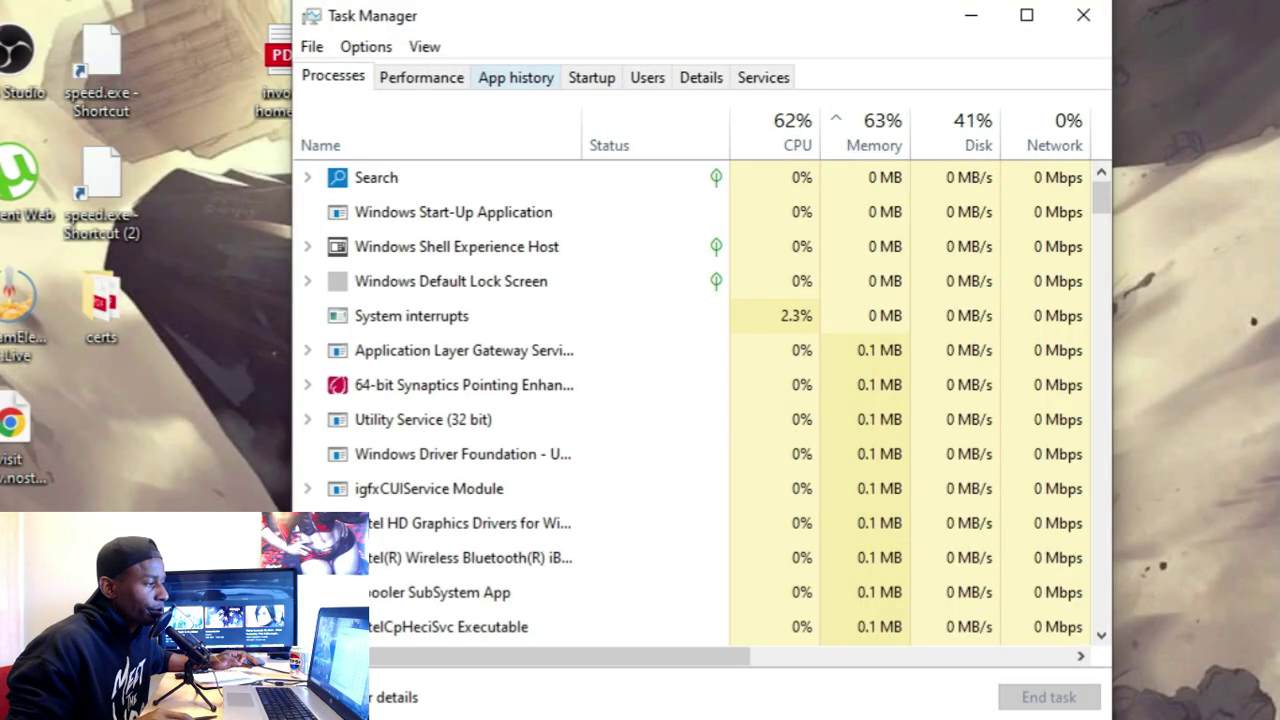
click(421, 77)
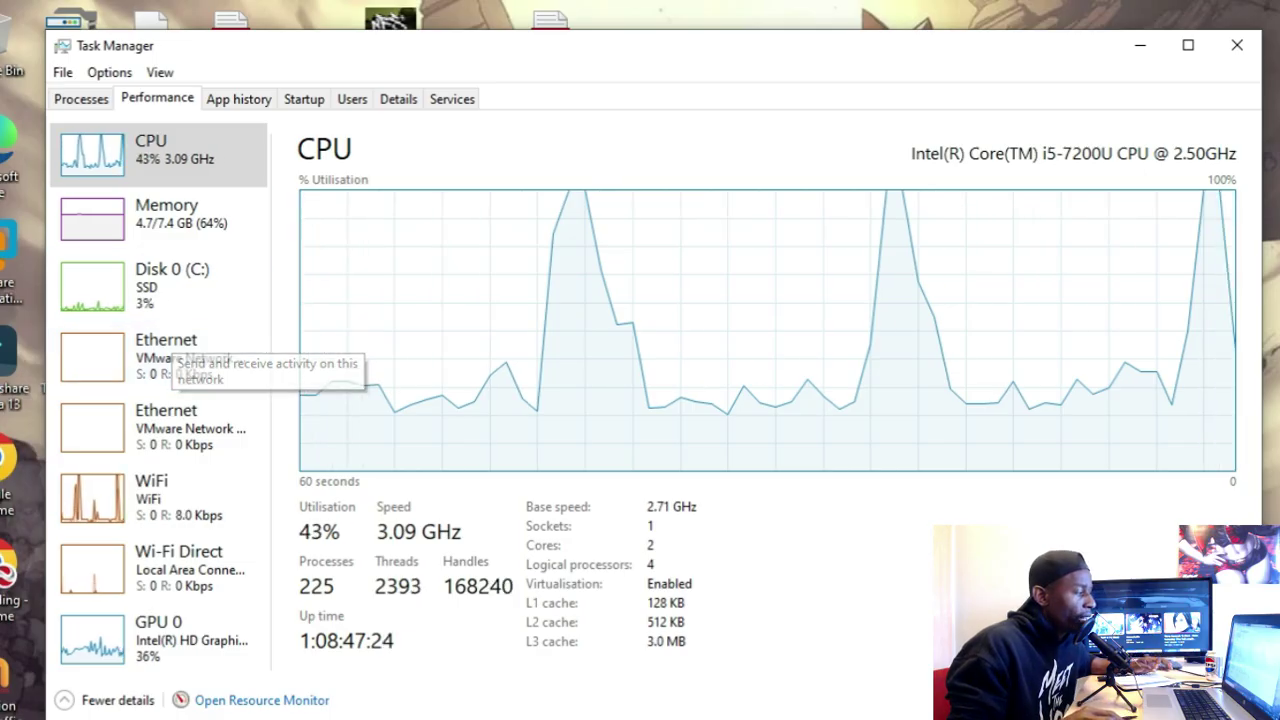
click(185, 215)
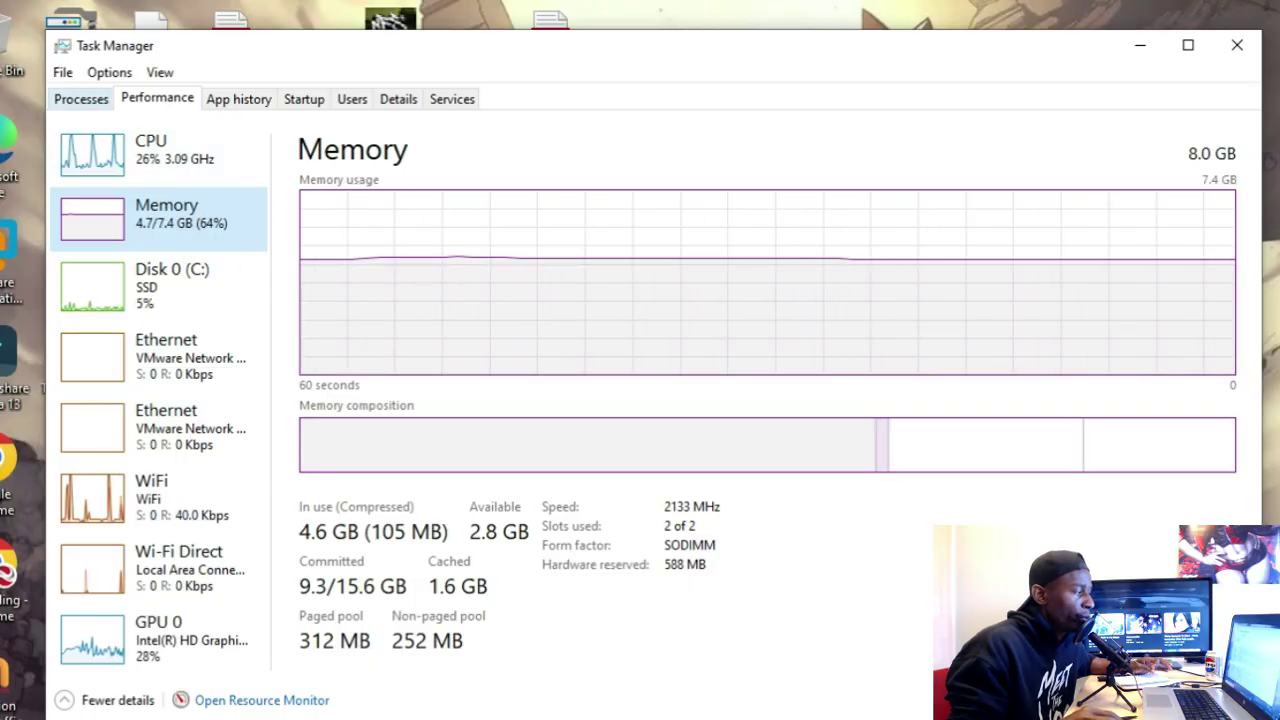
click(81, 98)
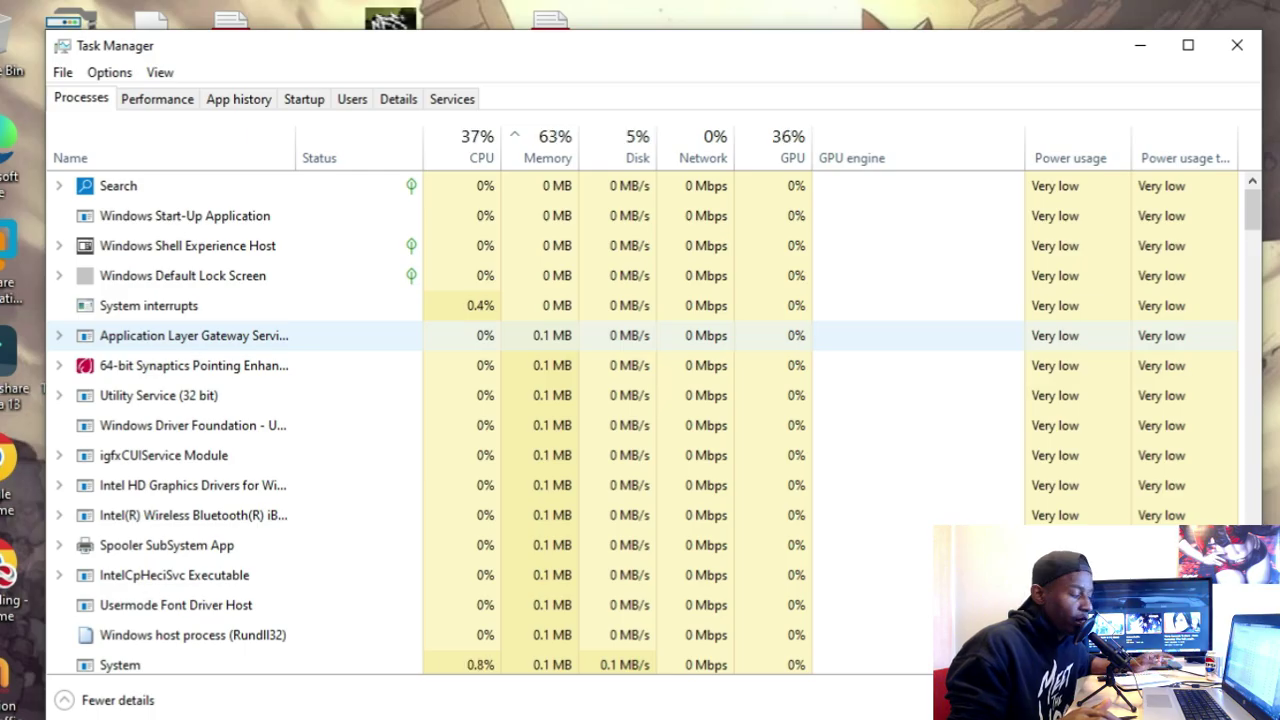
Step: Reopen Task Manager maximized, compare the processes sorted by memory, CPU and network usage, and return to the desktop
key(super+d)
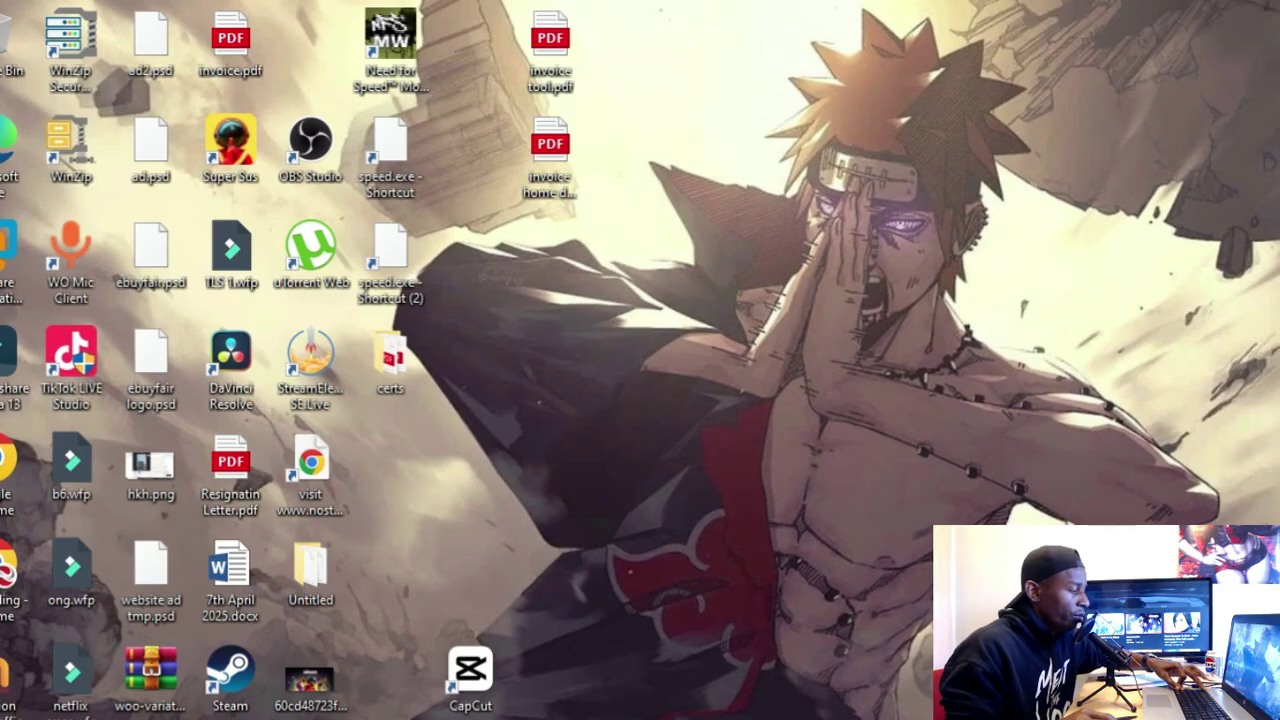
key(ctrl+shift+Escape)
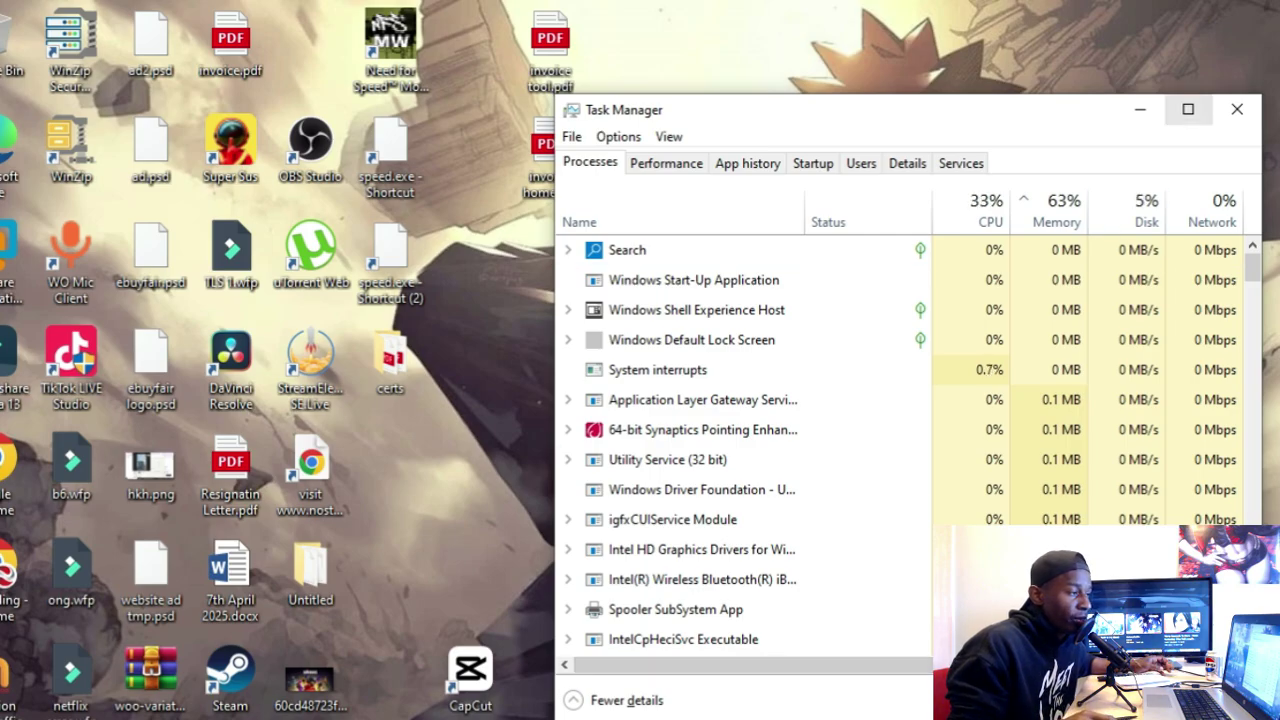
click(1188, 109)
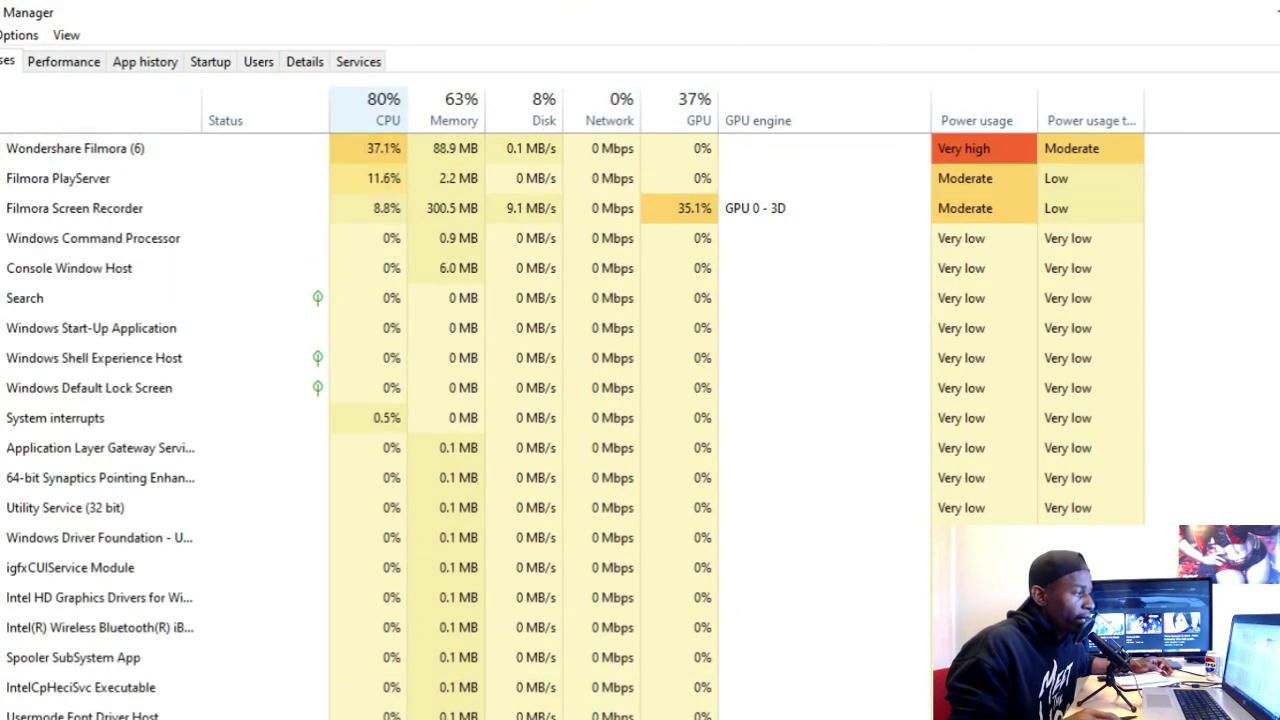
click(453, 110)
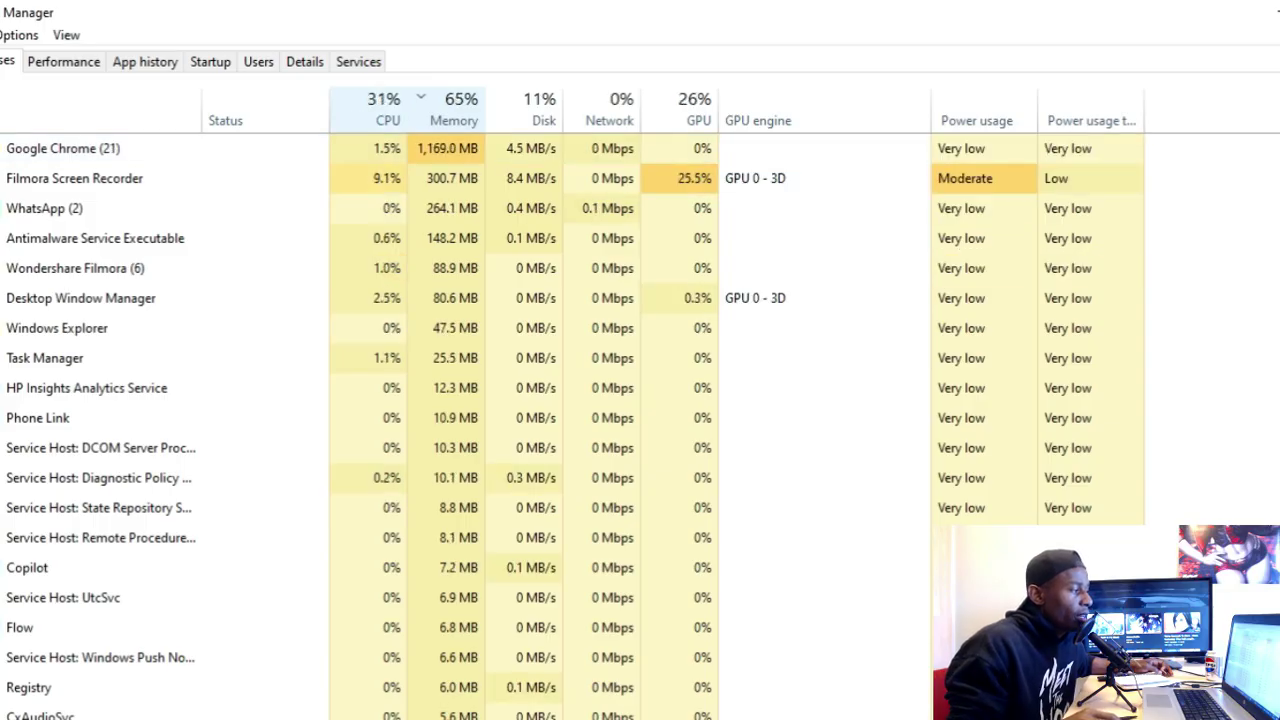
click(383, 110)
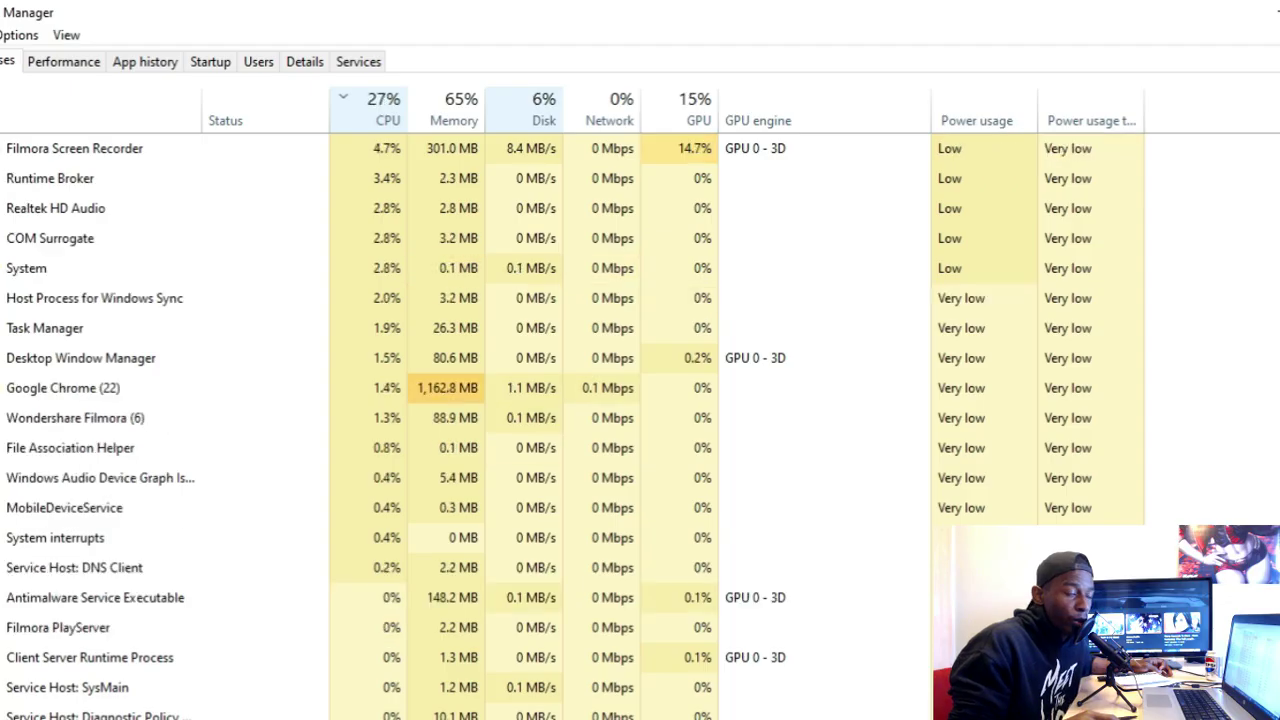
click(609, 110)
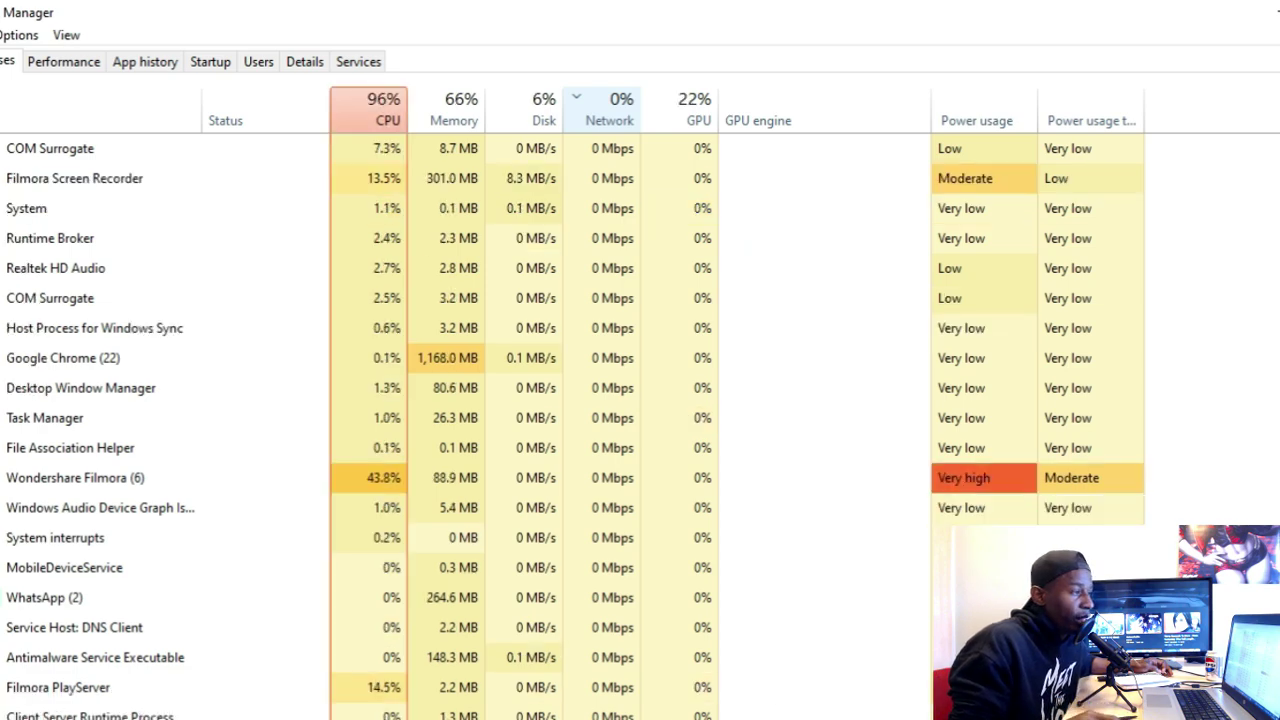
key(super+d)
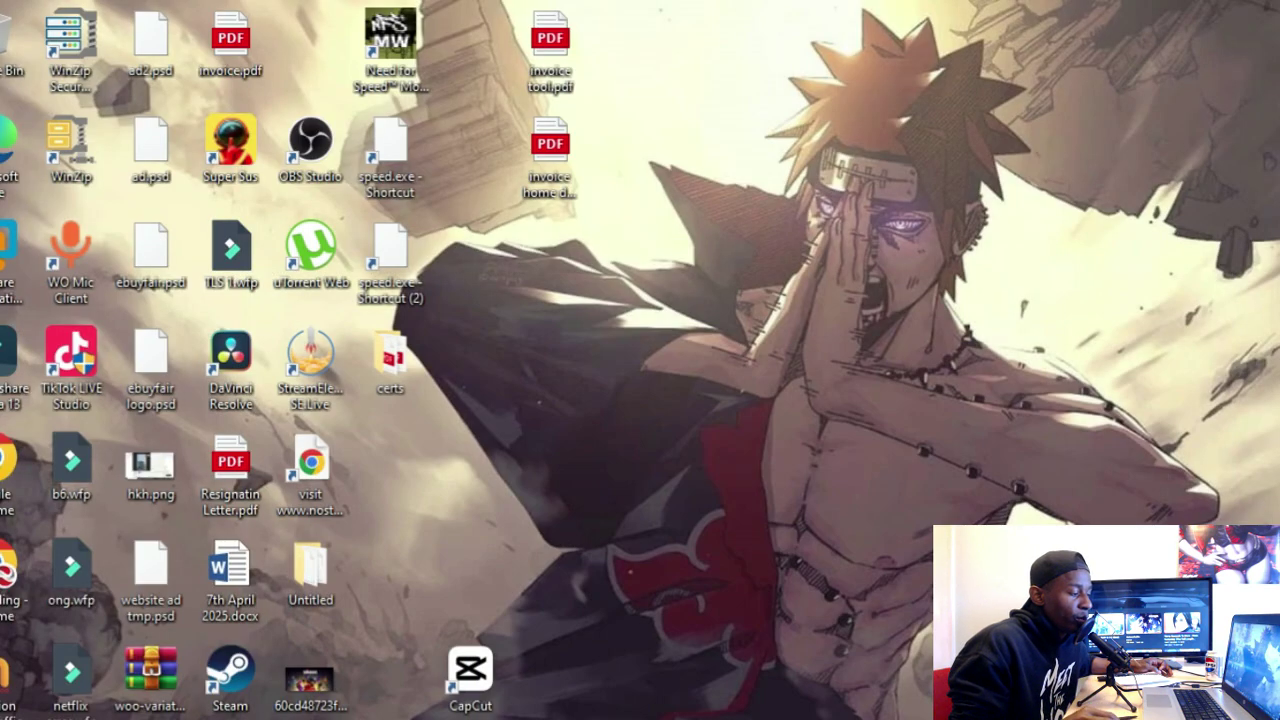
key(super+d)
key(super+d)
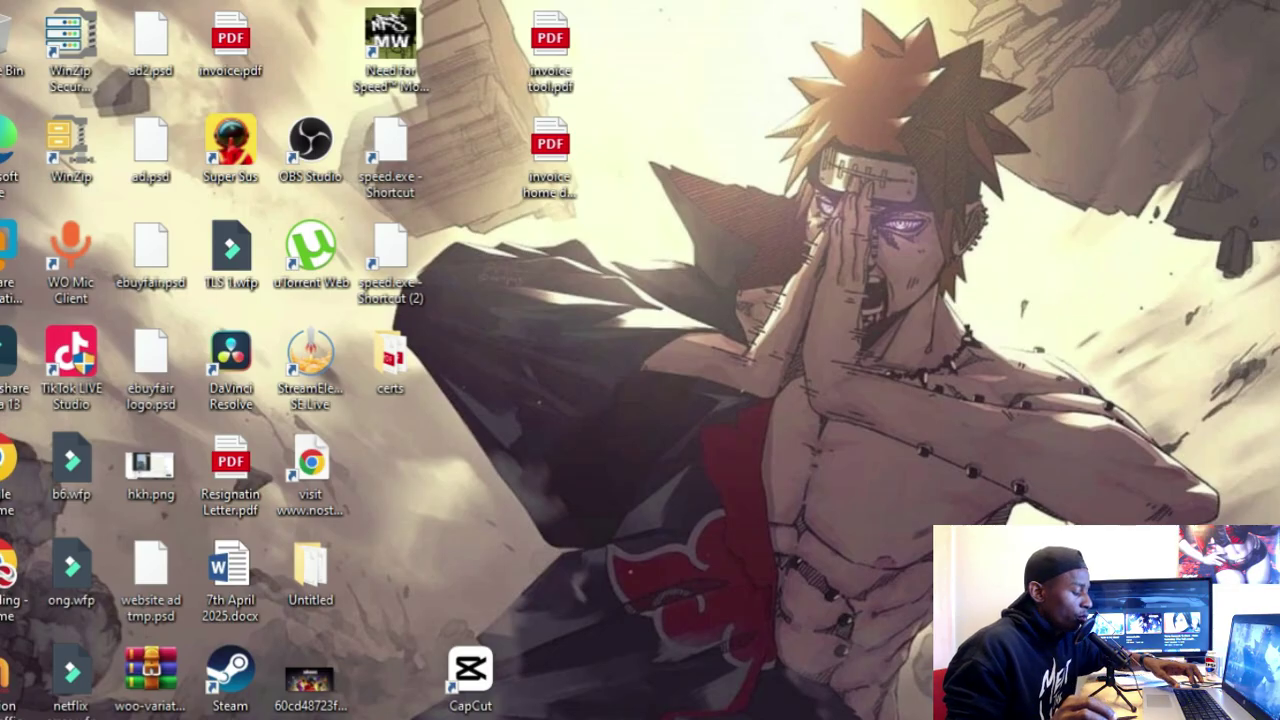
Step: Open the user's temporary files folder by running the %temp% command
key(super+r)
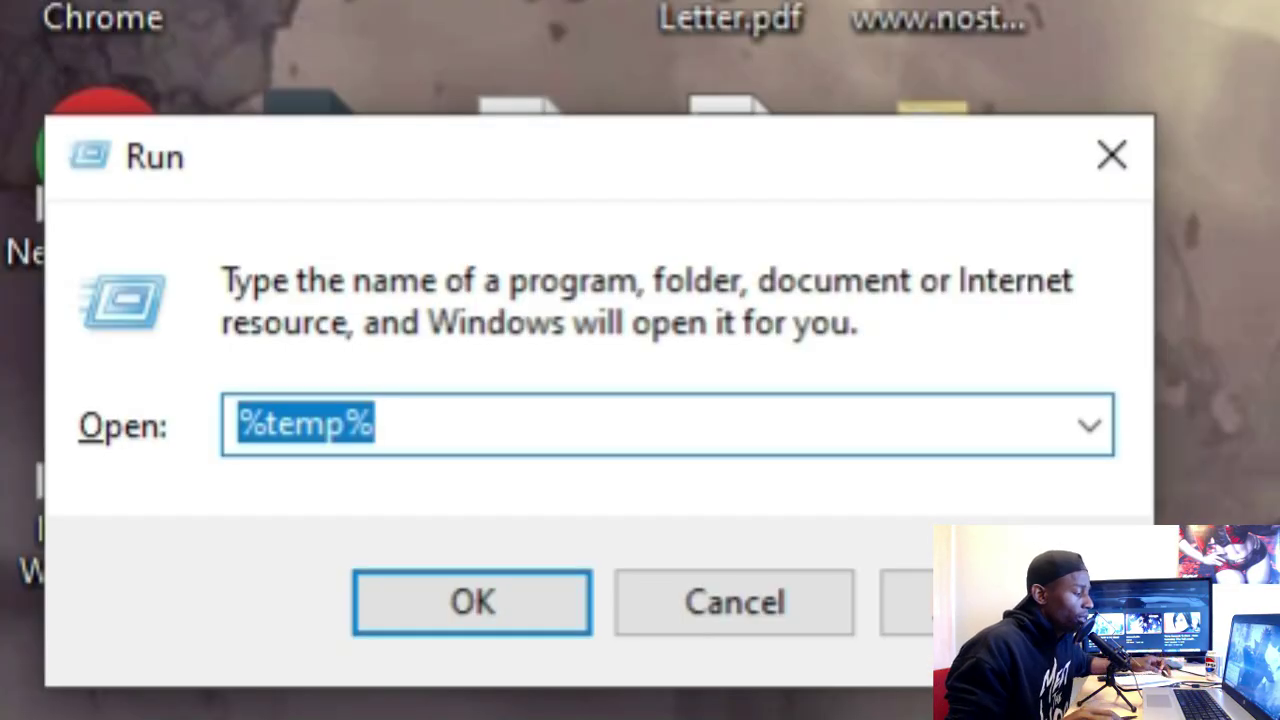
key(End)
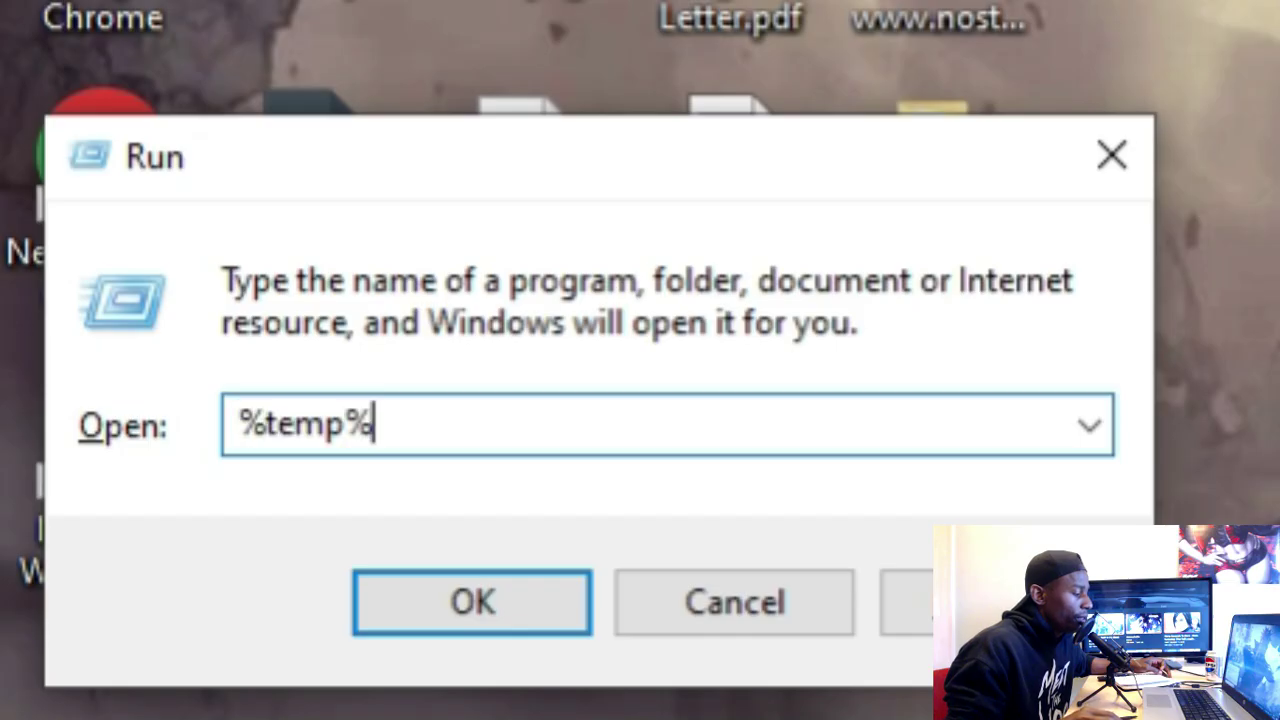
key(shift+Left)
key(shift+Left)
key(shift+Left)
key(shift+Left)
key(shift+Left)
key(shift+Left)
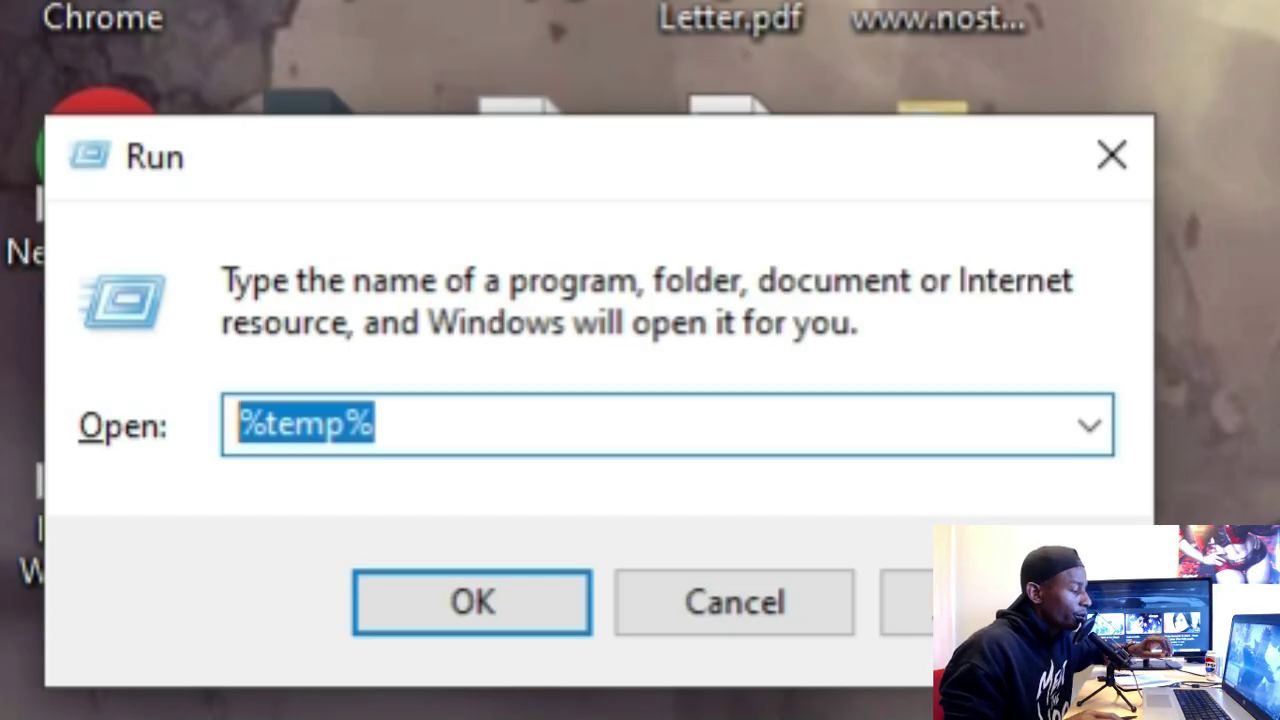
key(End)
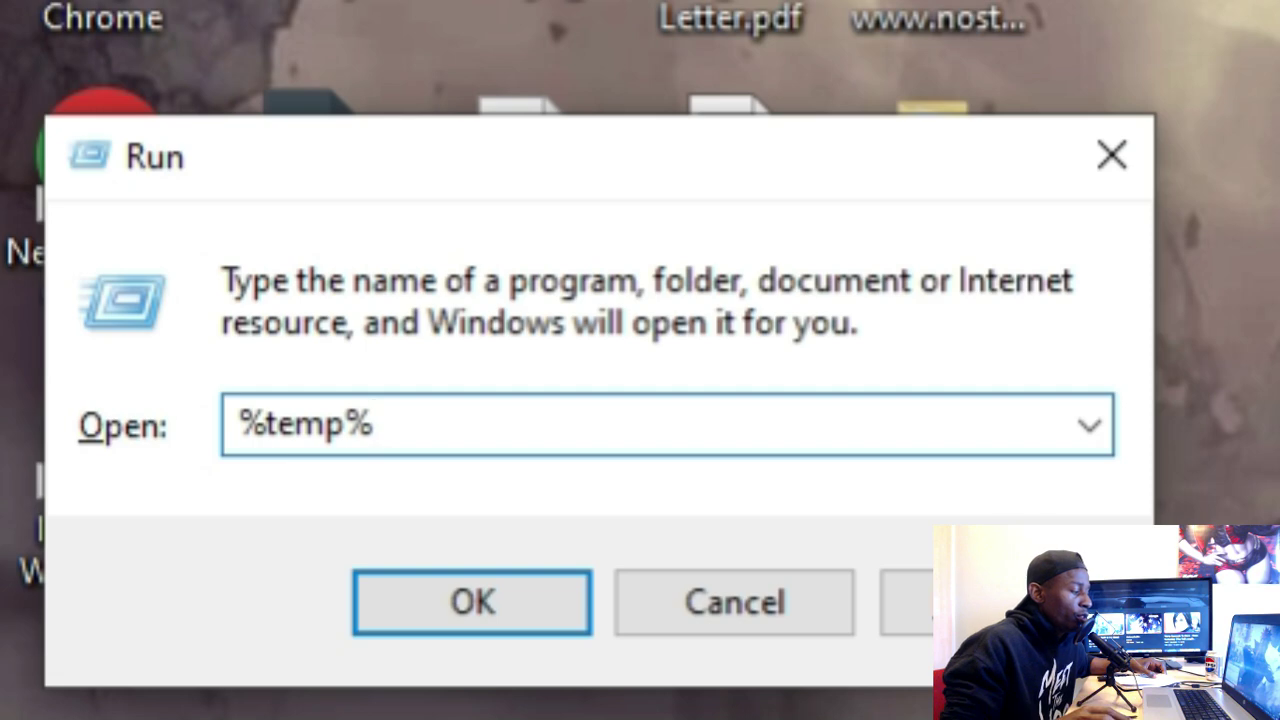
key(Return)
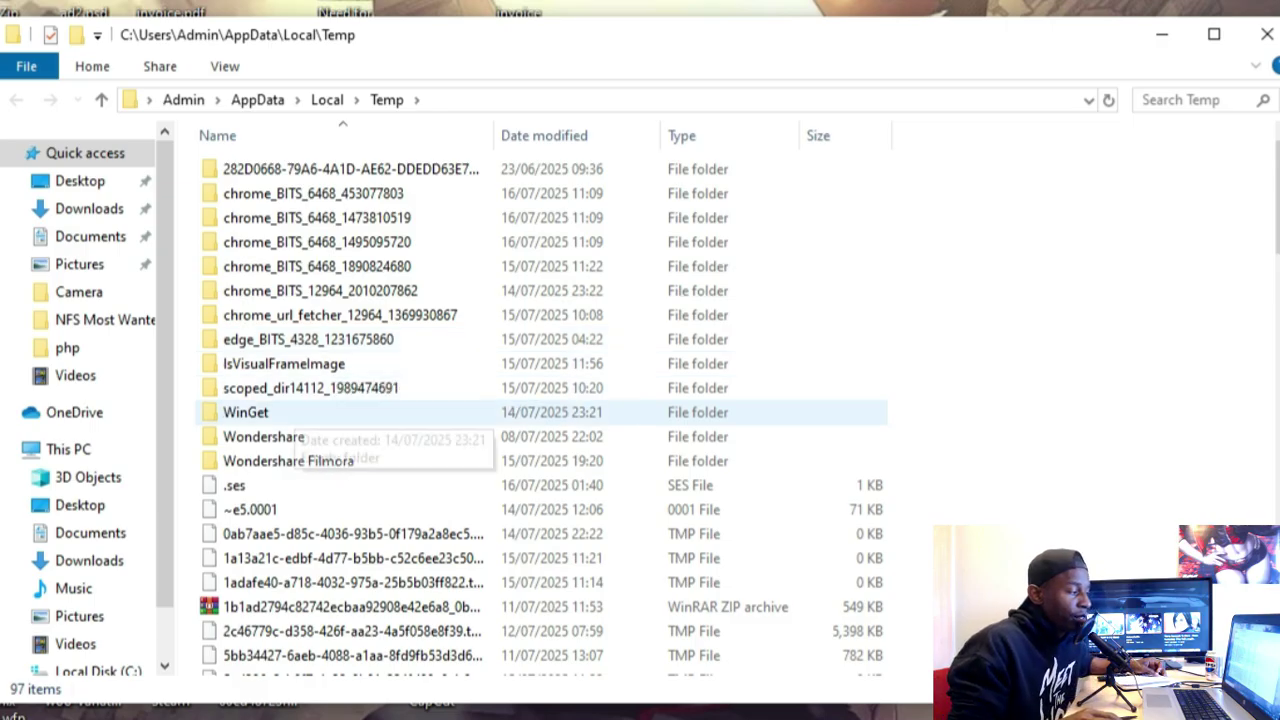
Step: Select every item in the Temp folder and permanently delete them all
scroll(400, 440, down, 20)
scroll(263, 467, down, 7)
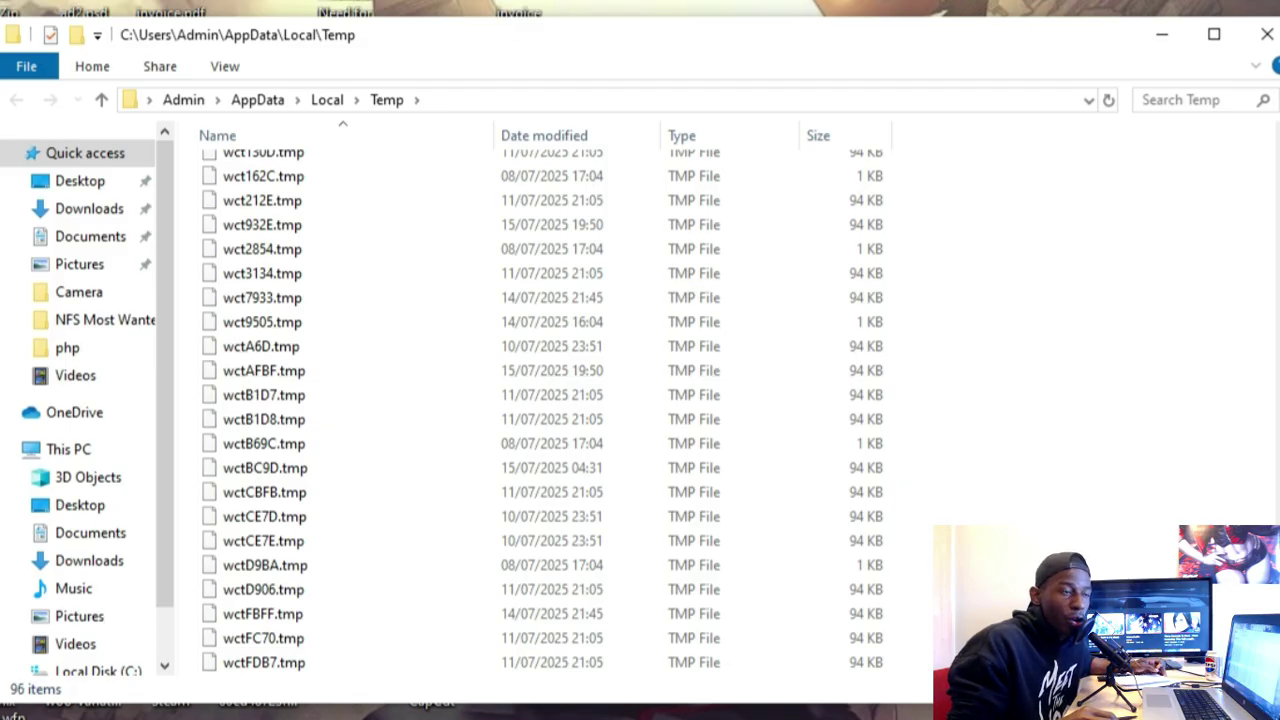
click(264, 662)
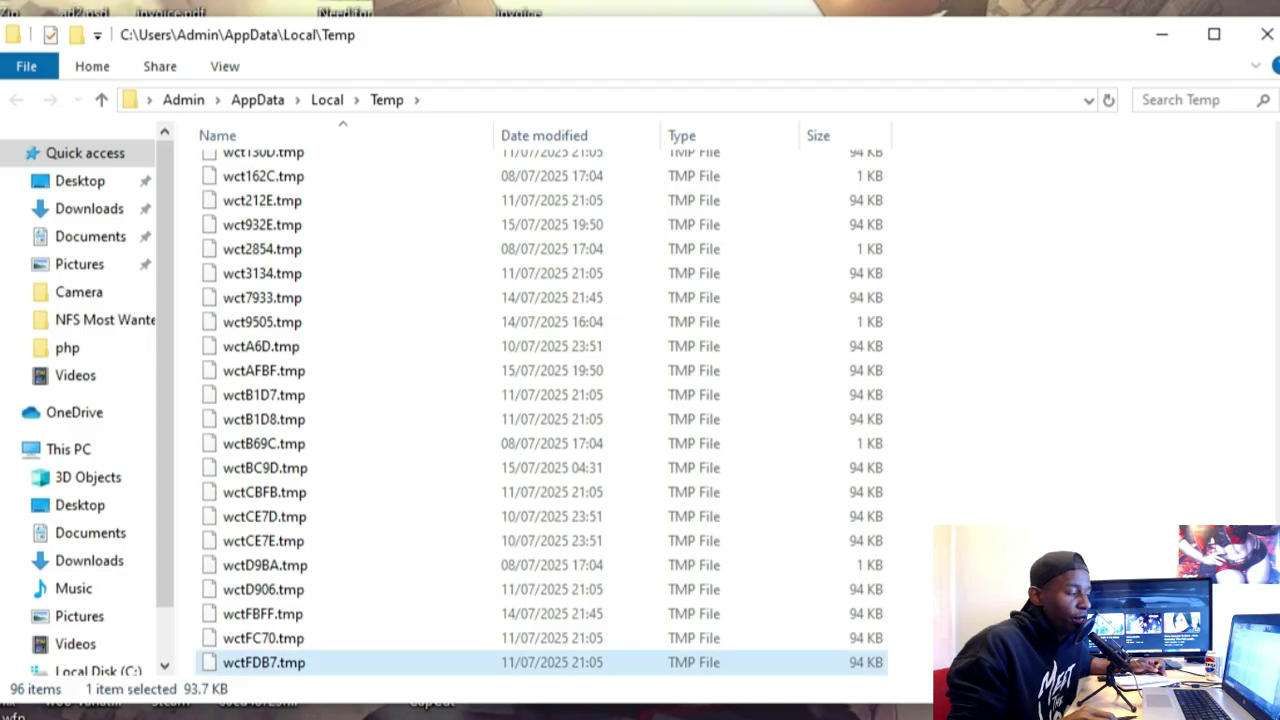
click(265, 565)
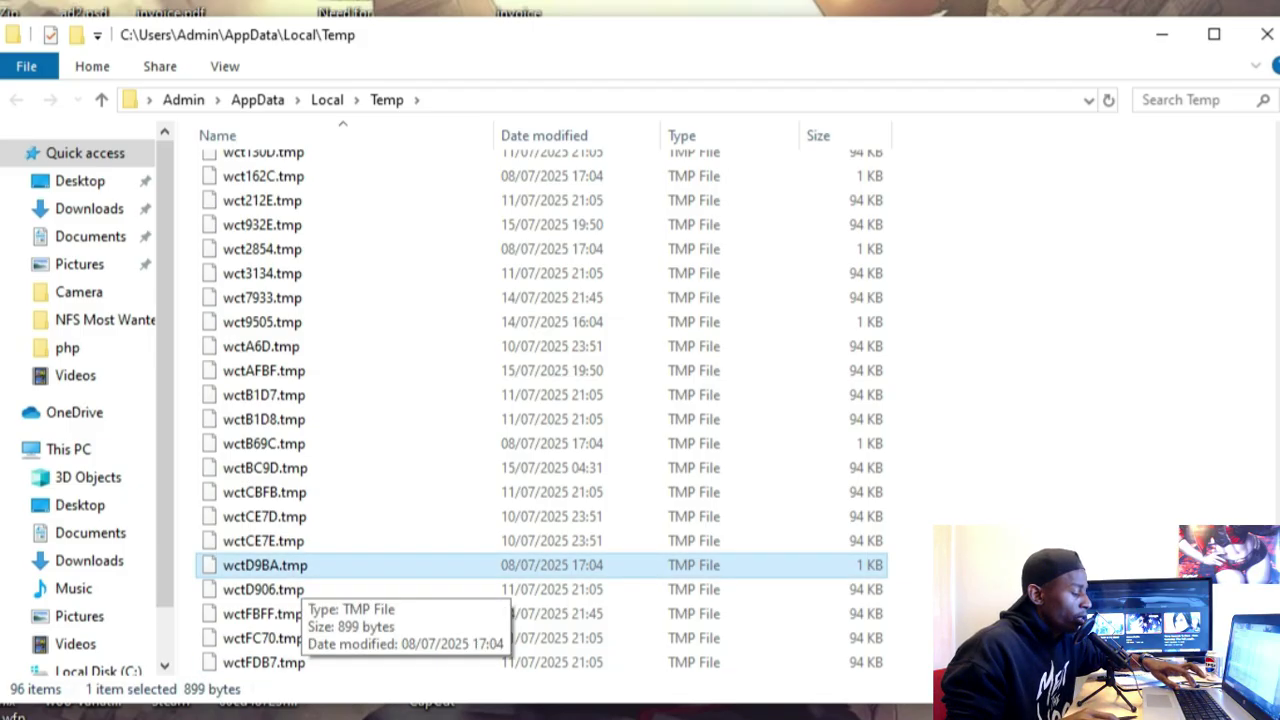
key(ctrl+a)
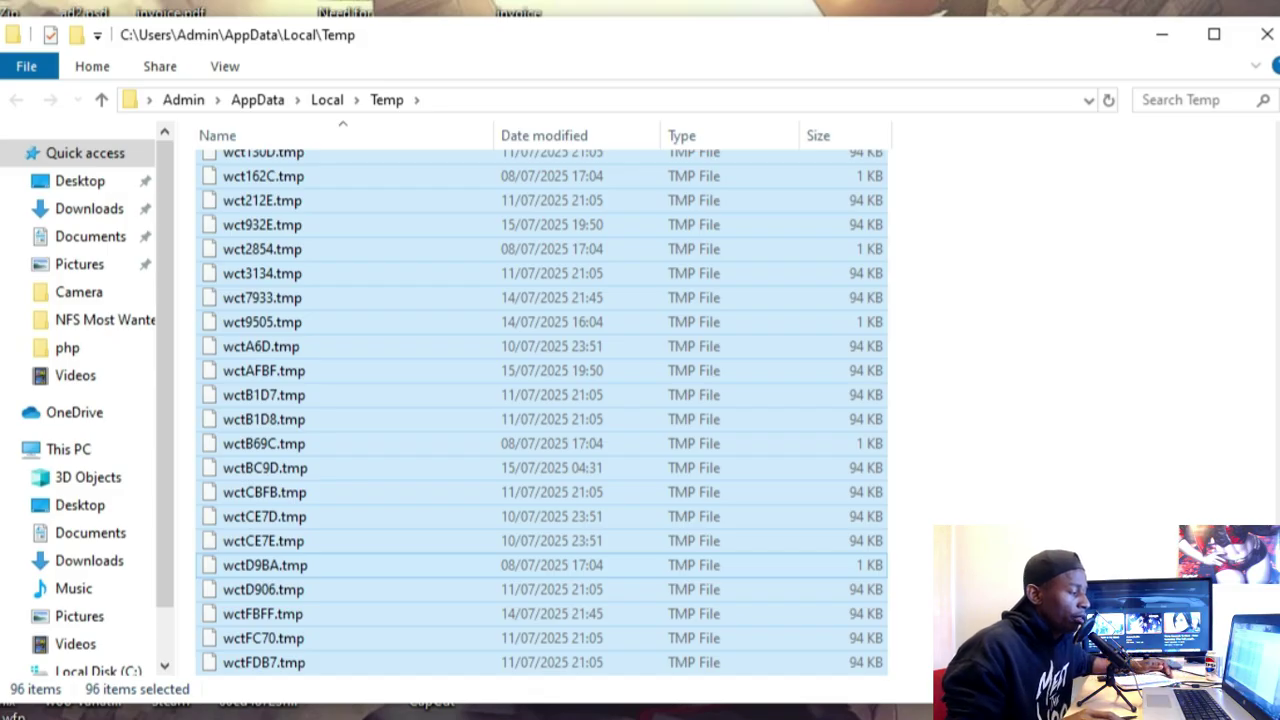
right_click(302, 572)
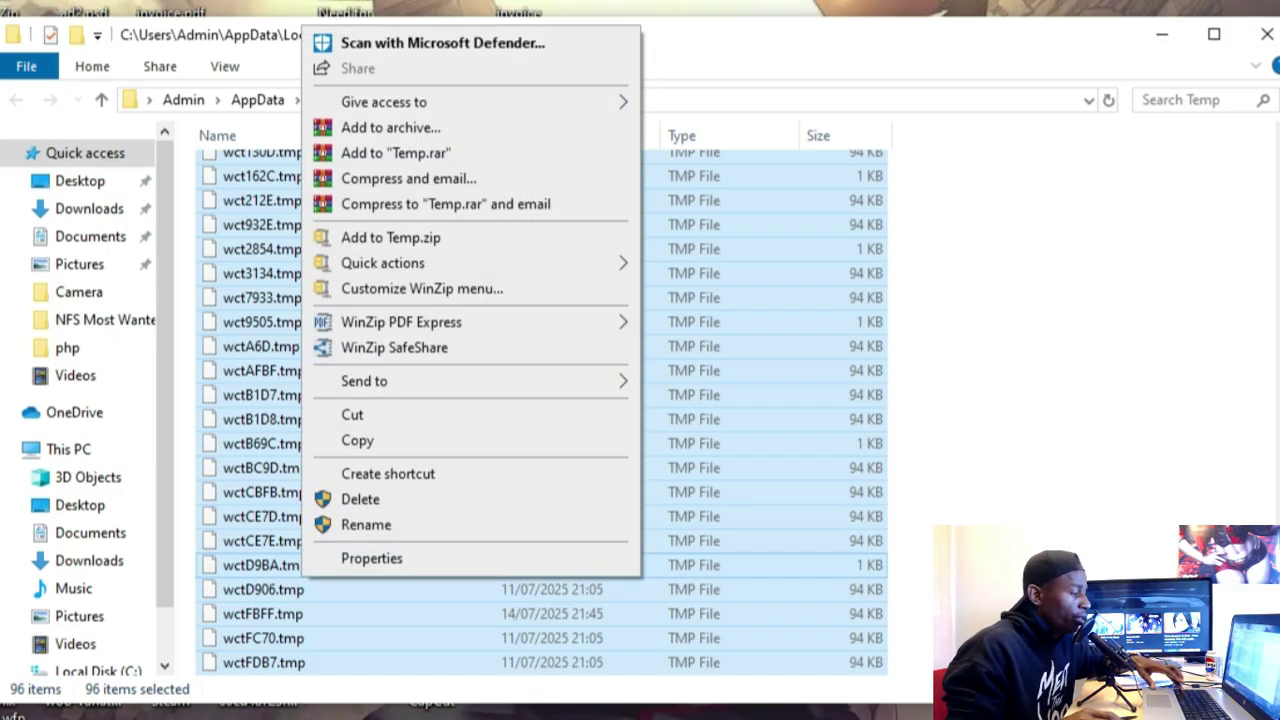
click(350, 499)
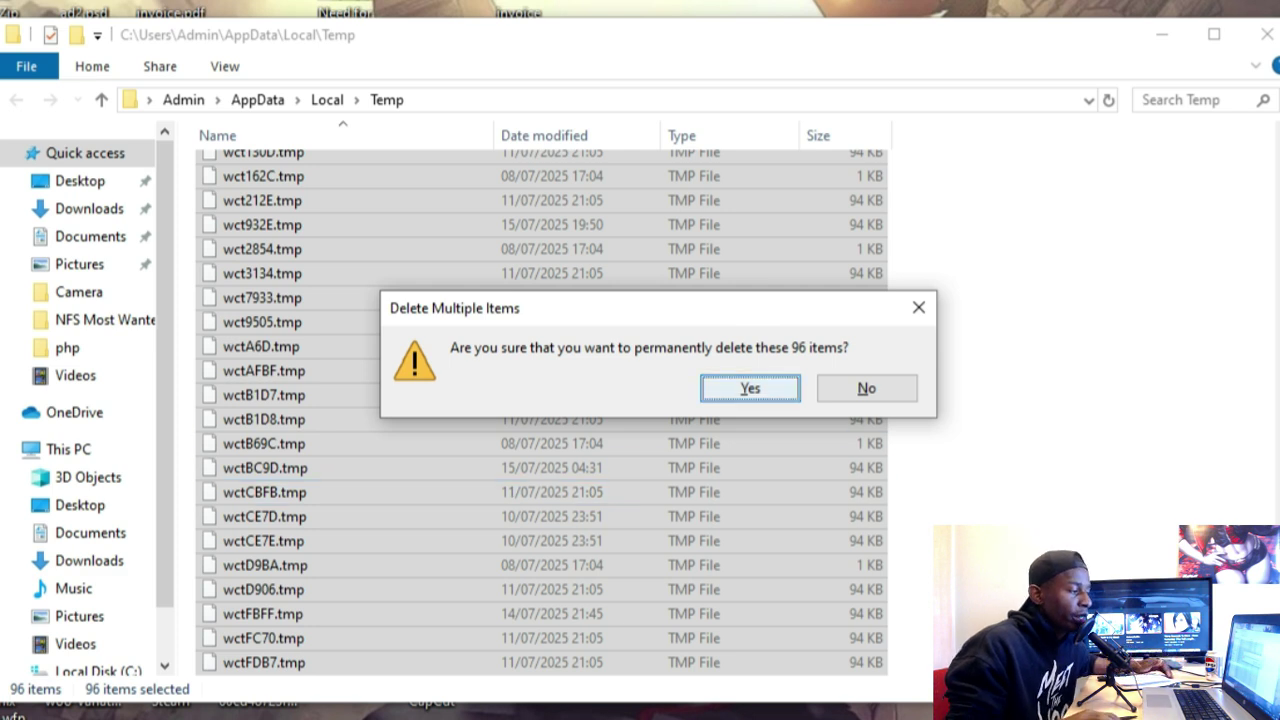
click(750, 388)
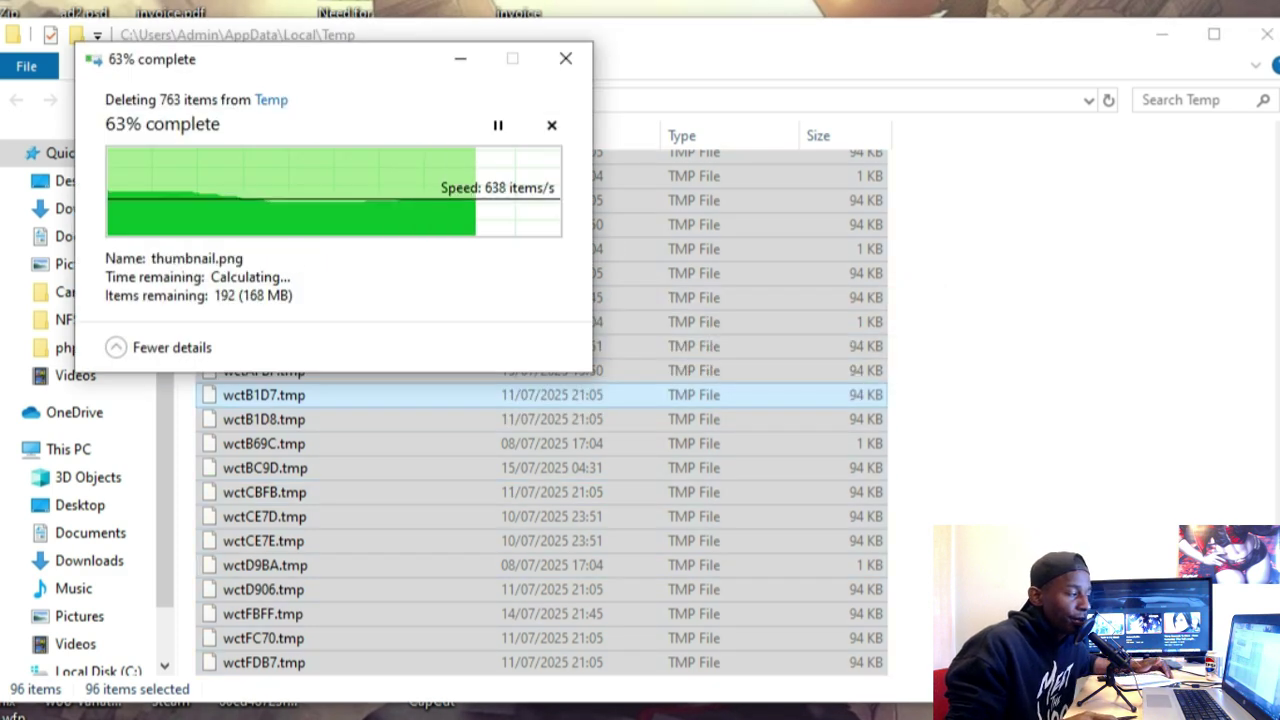
Step: Skip all in-use items and all items that cannot be found so the Temp folder deletion can finish
click(112, 257)
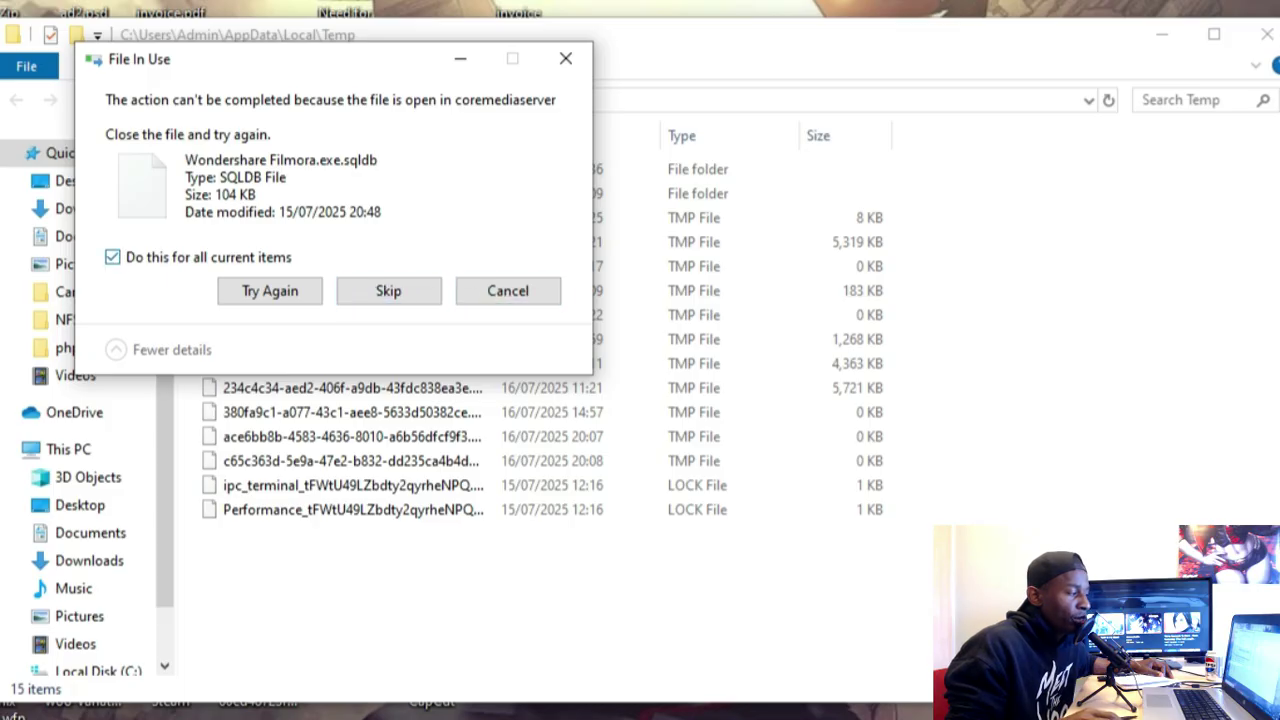
click(388, 290)
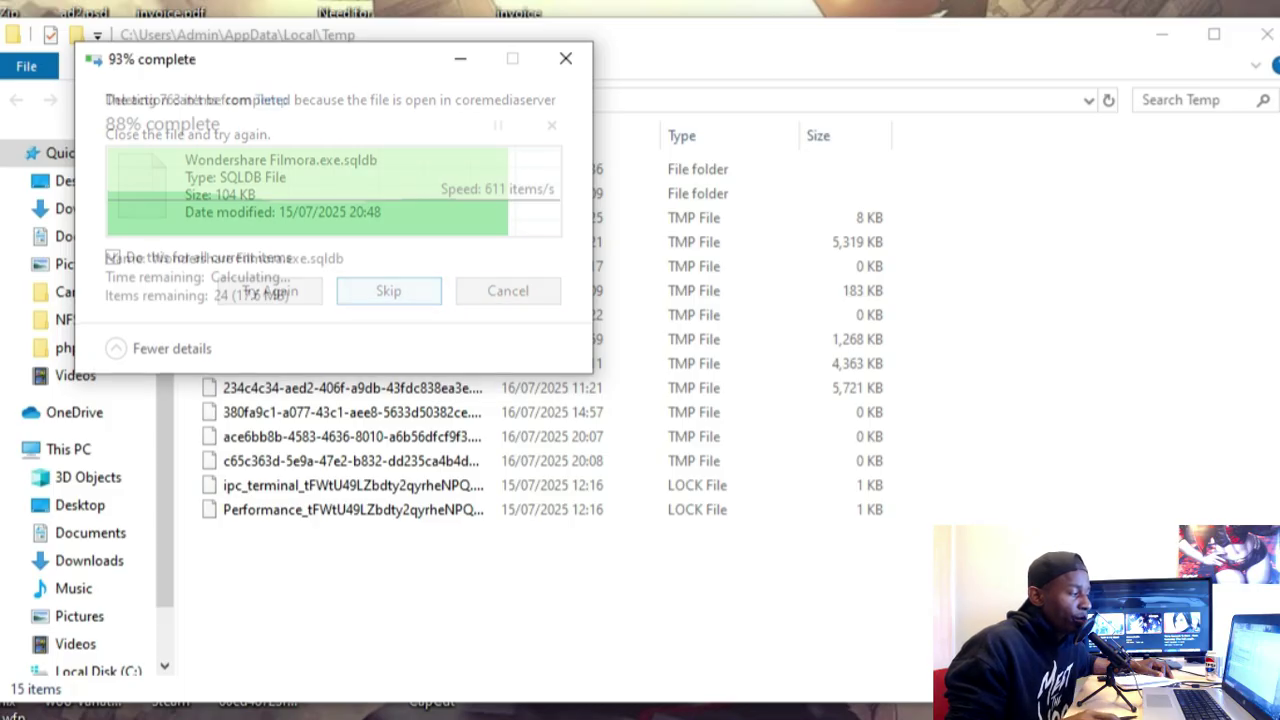
click(112, 274)
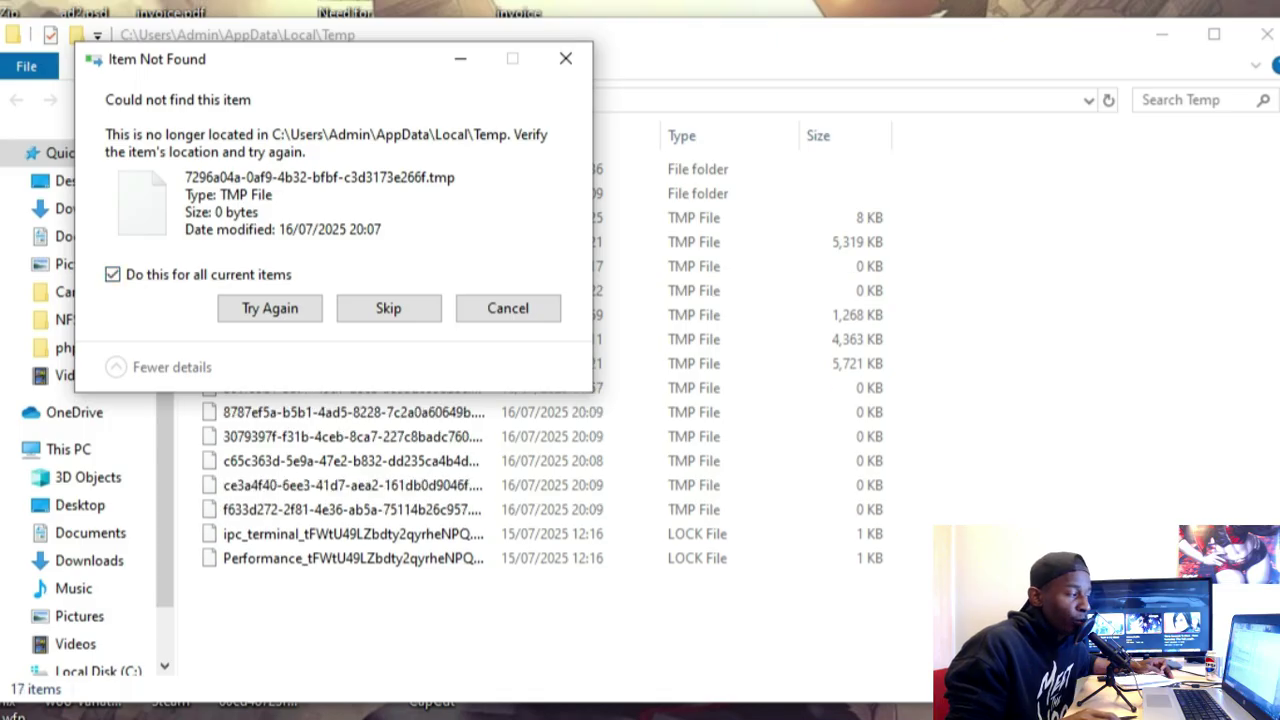
click(388, 308)
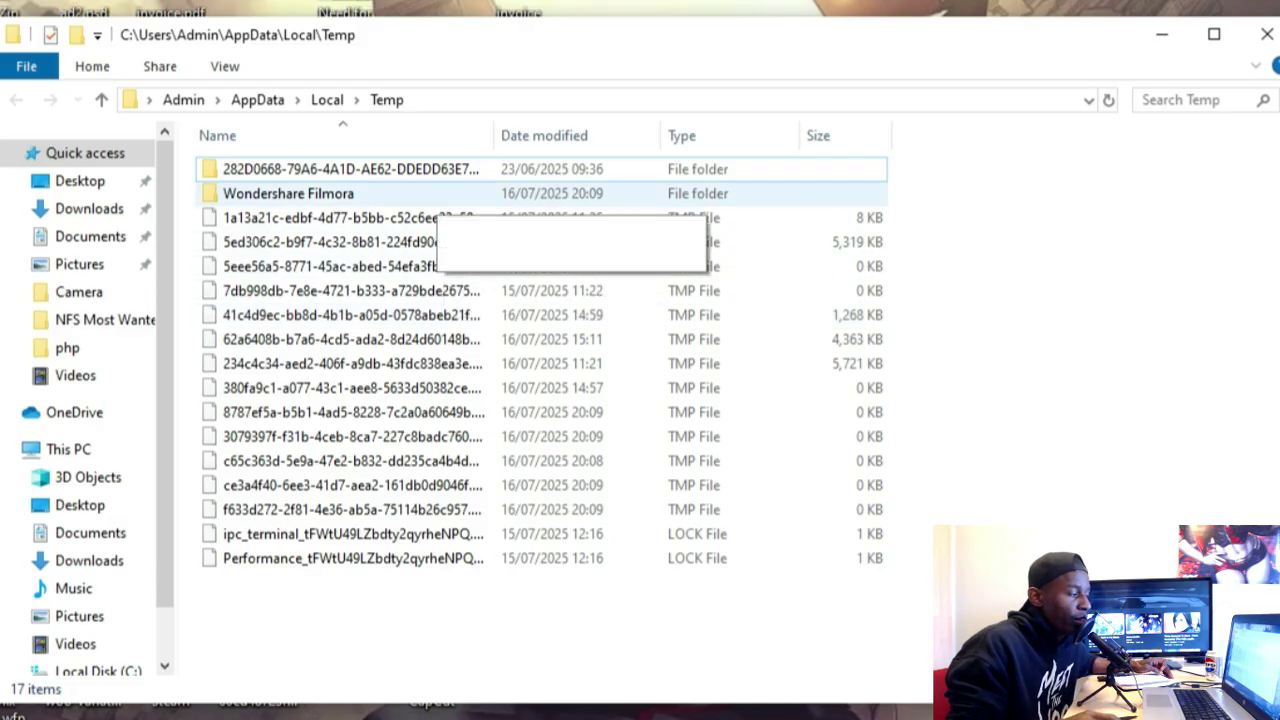
Step: Inspect the contents of the leftover Wondershare Filmora folder in Temp, return to Temp and close the window
double_click(435, 200)
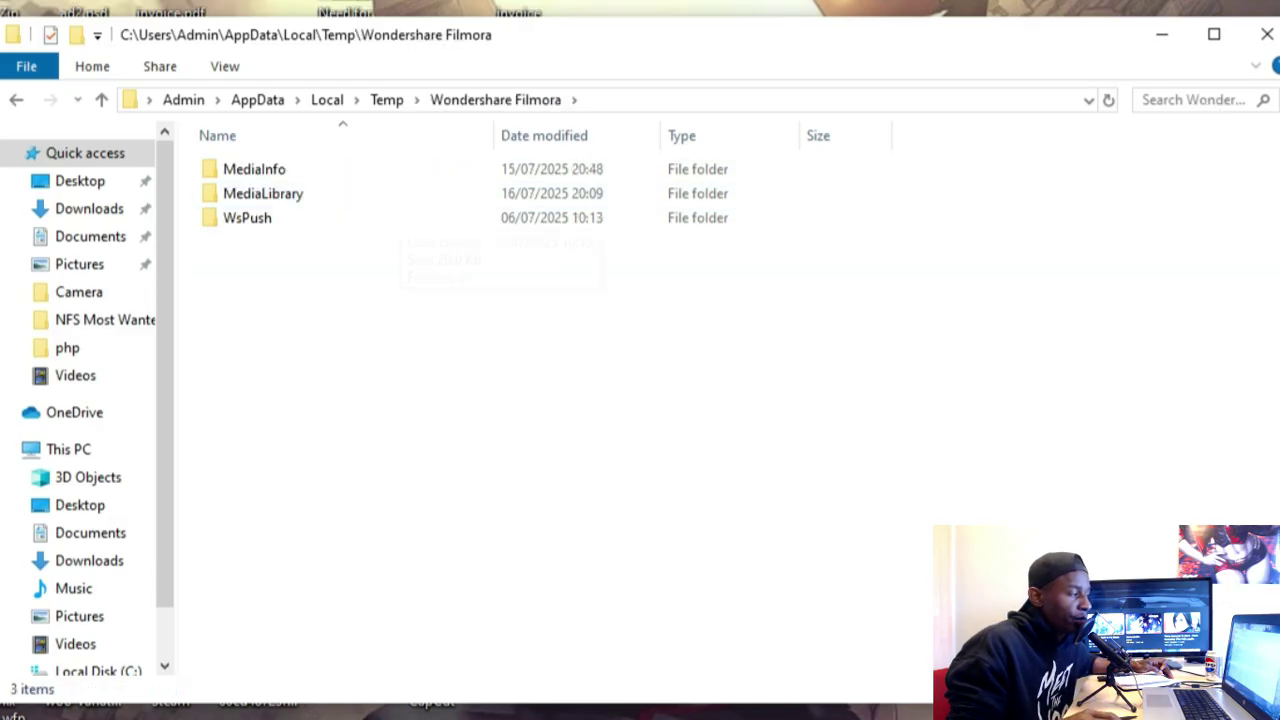
key(alt+Left)
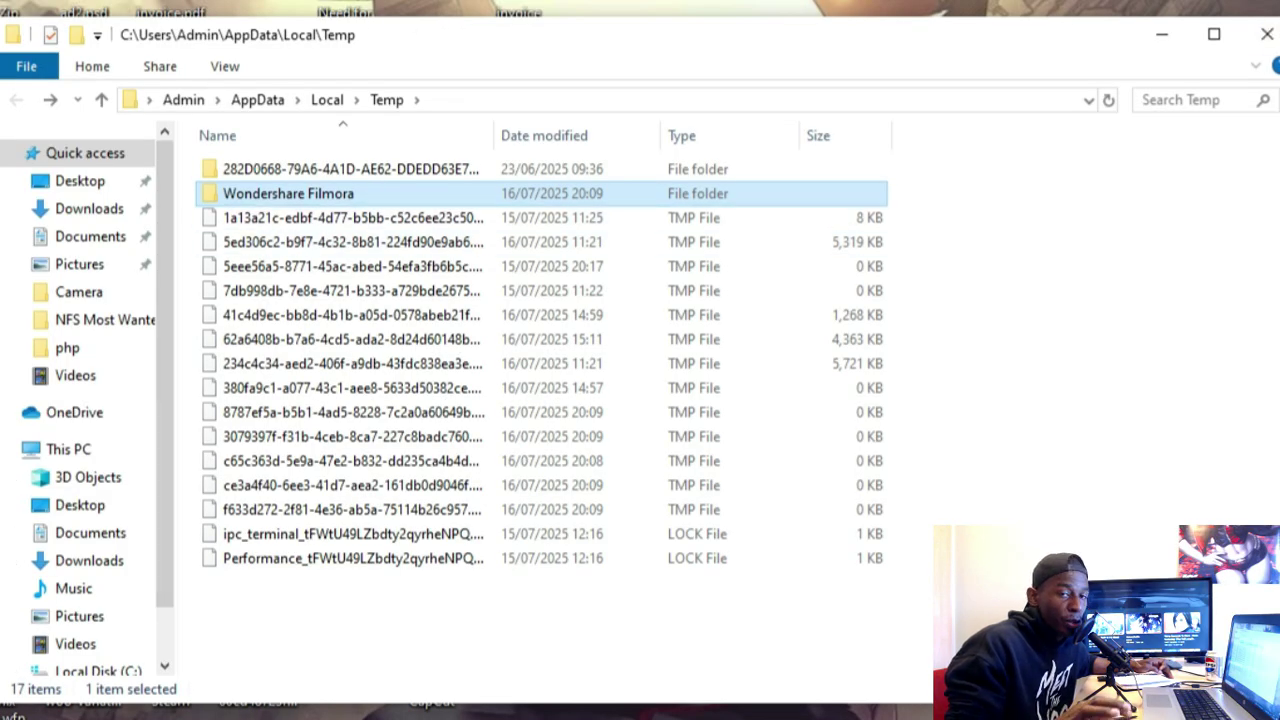
key(alt+F4)
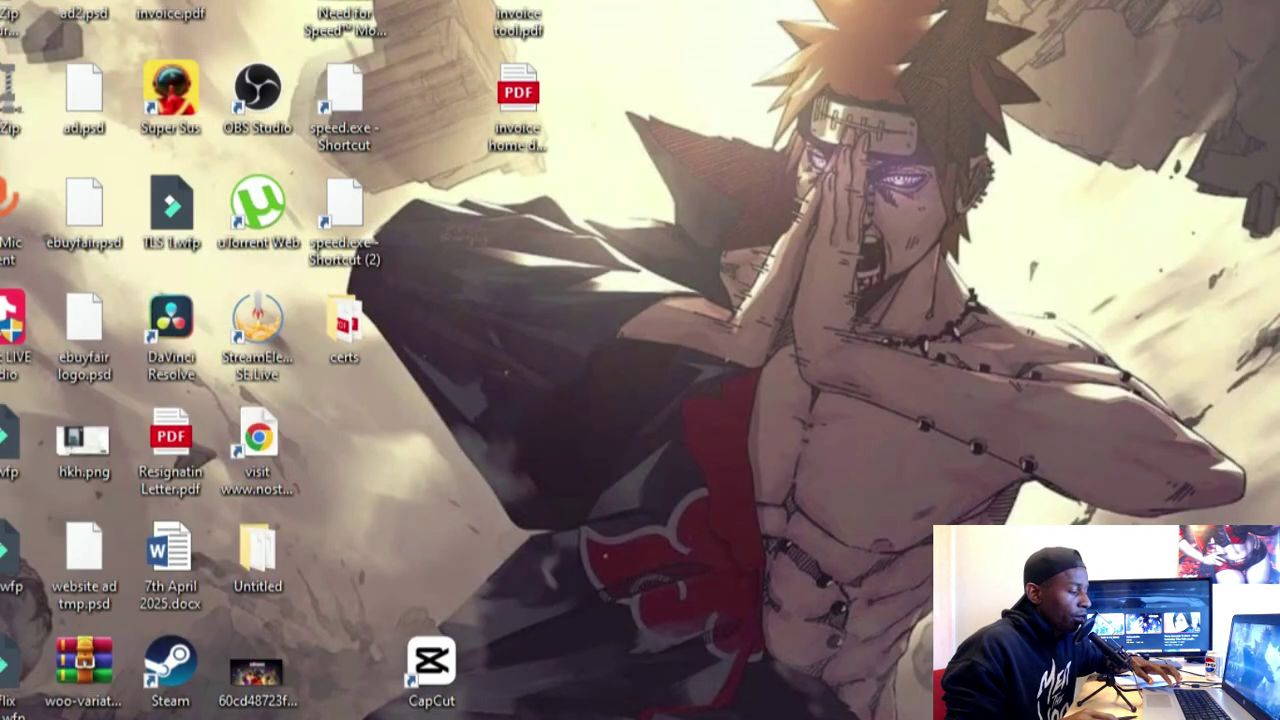
Step: Search for "disk", open Disk Clean-up for drive C: and review the list of files to delete
key(super)
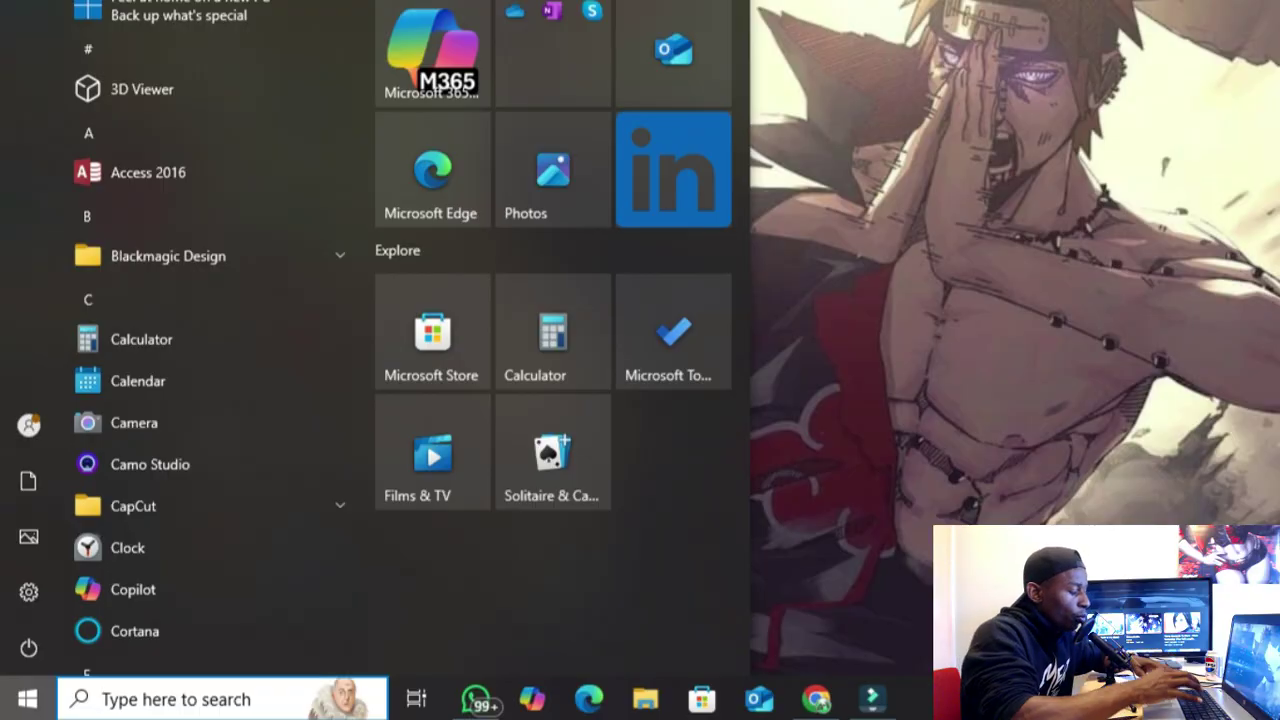
text(disk)
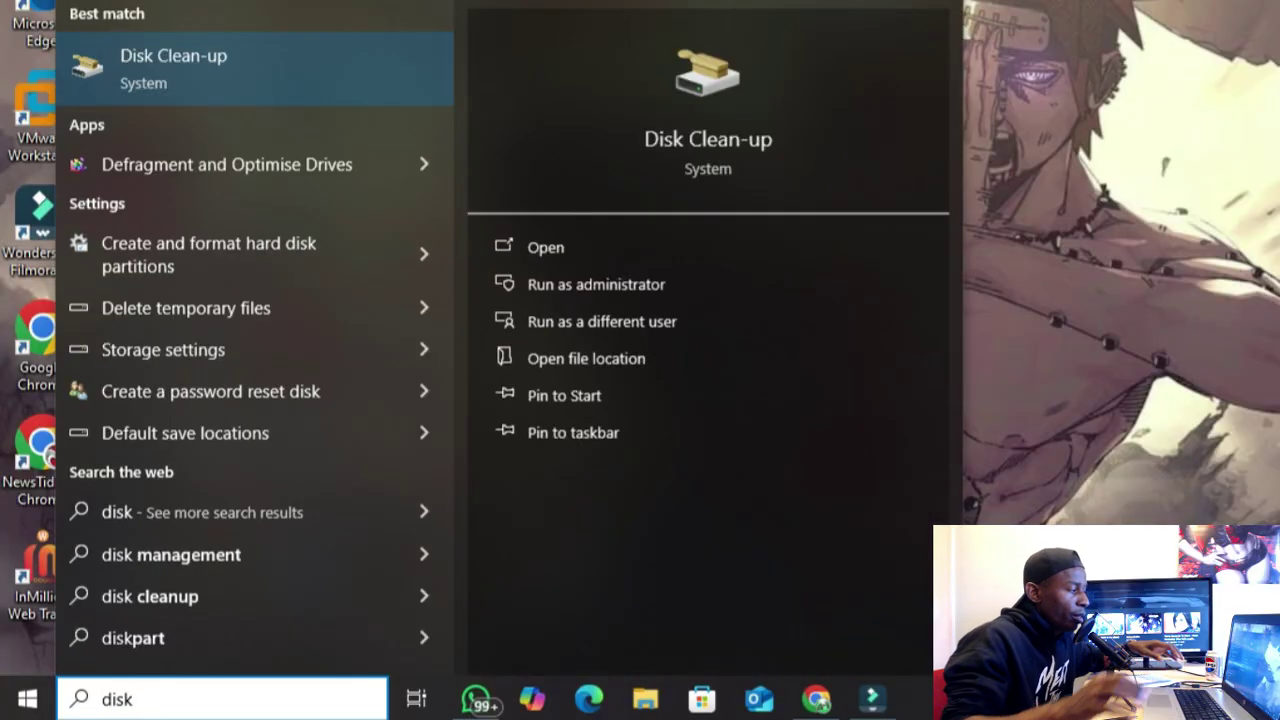
key(Return)
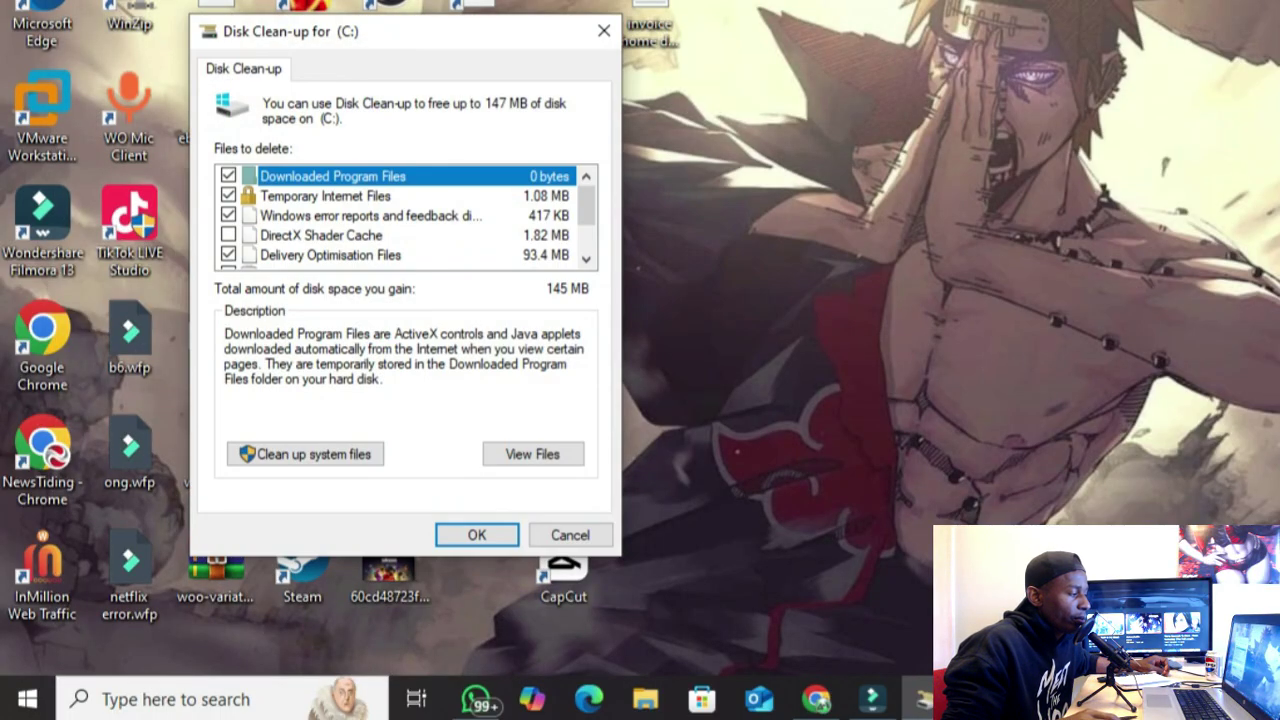
drag(400, 31, 894, 0)
scroll(900, 110, down, 1)
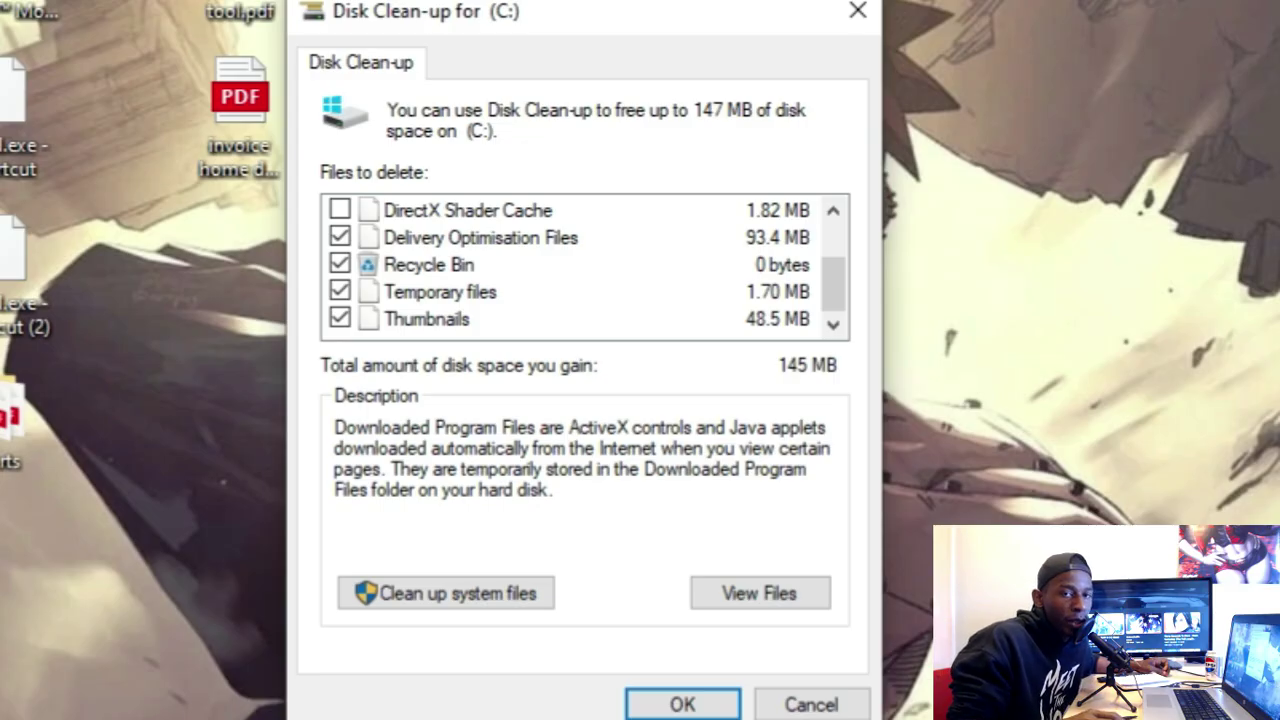
Step: Review the full list of files to delete in Disk Clean-up for drive C: and cancel without cleaning
key(Home)
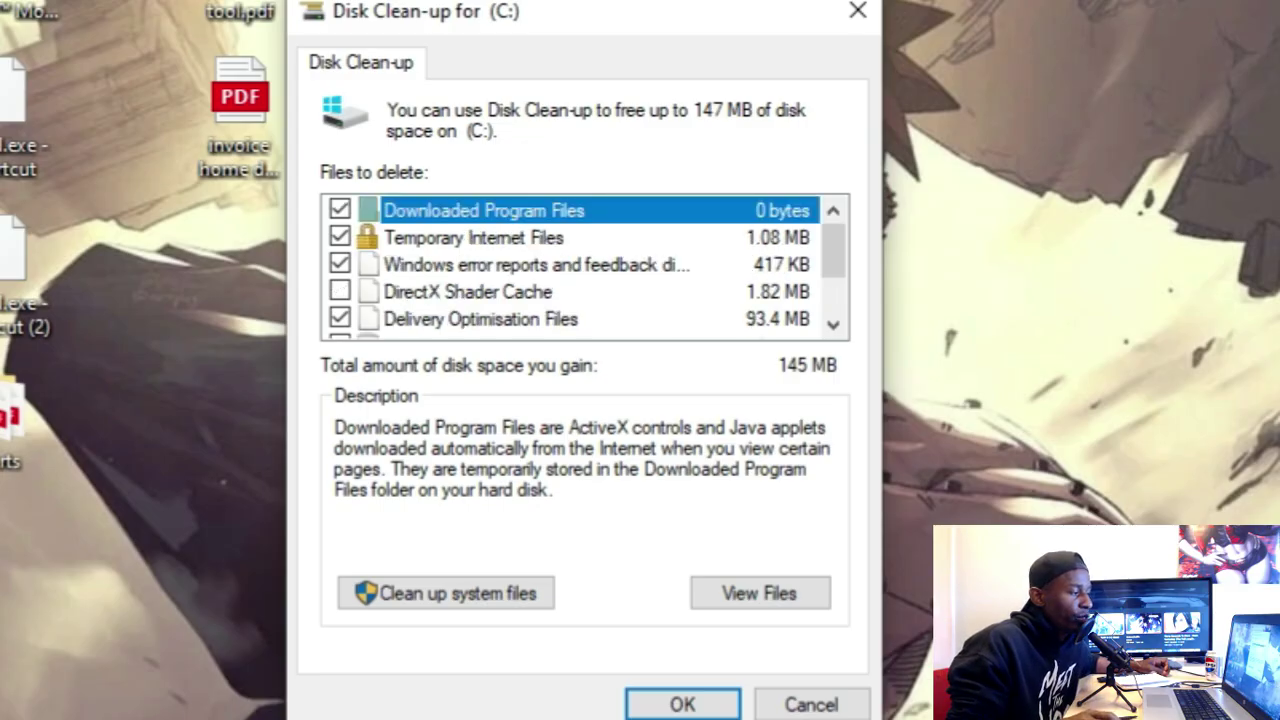
scroll(575, 265, down, 1)
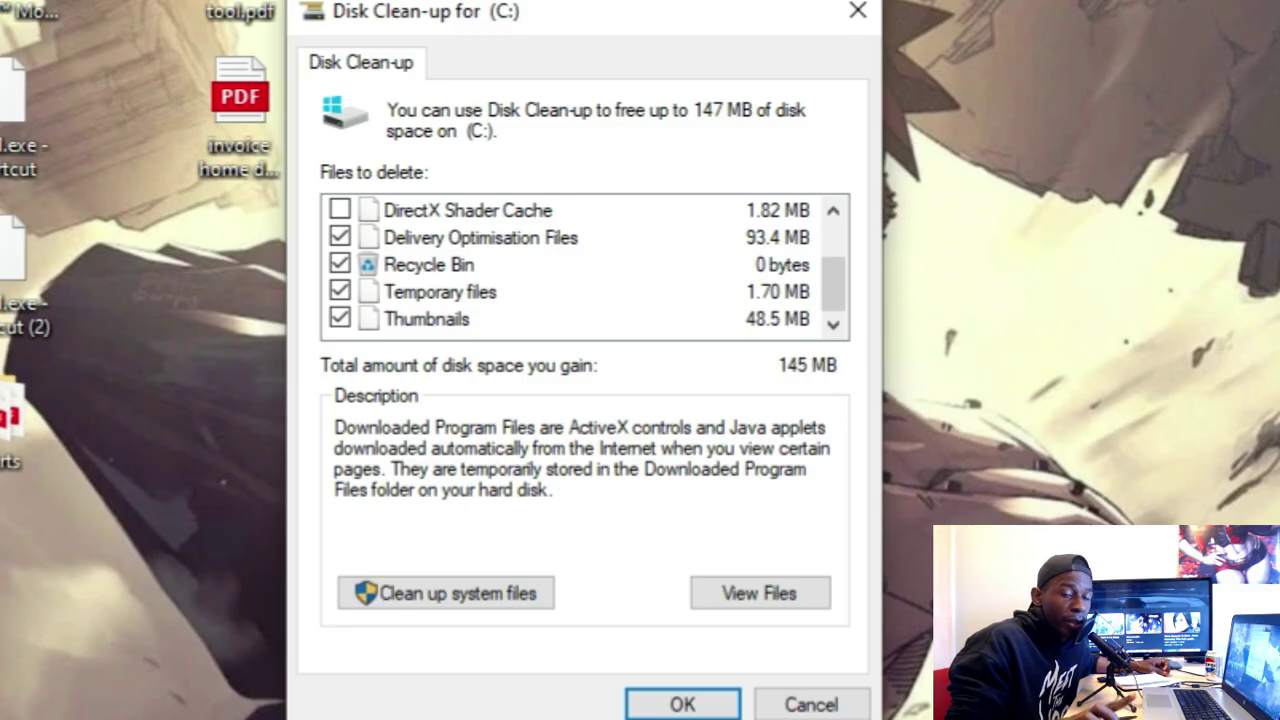
scroll(575, 265, up, 1)
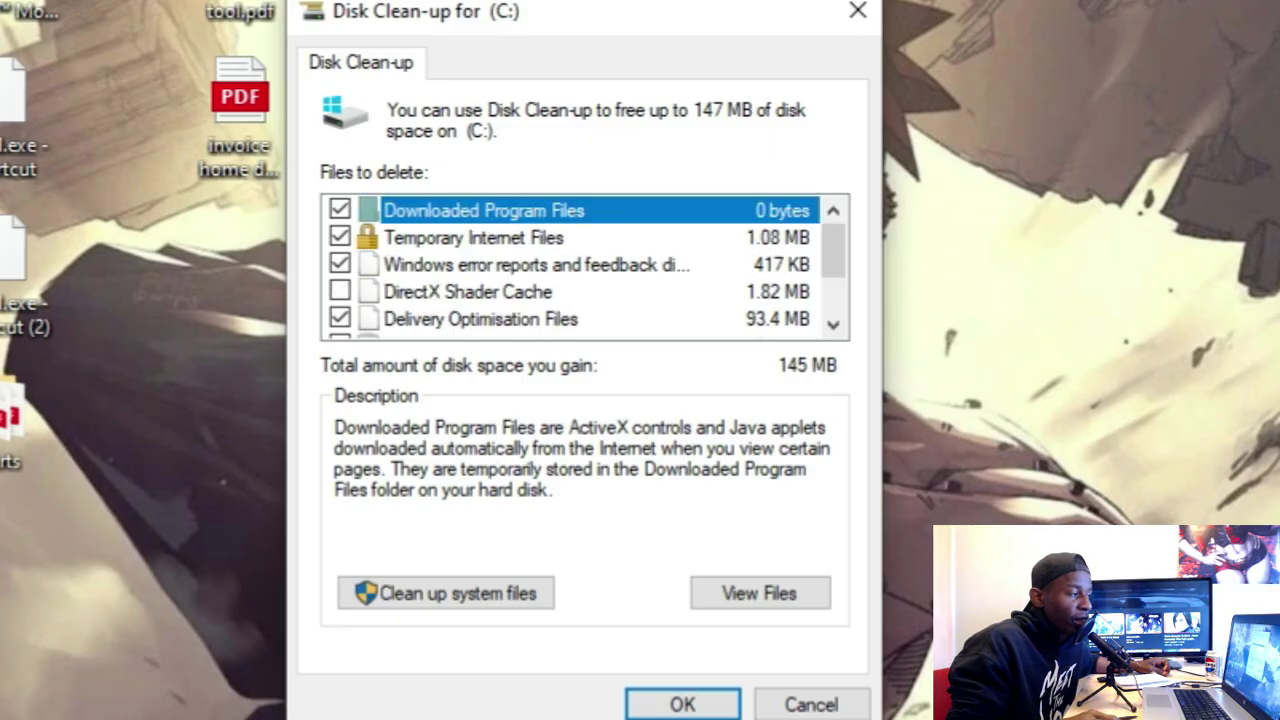
scroll(575, 265, down, 1)
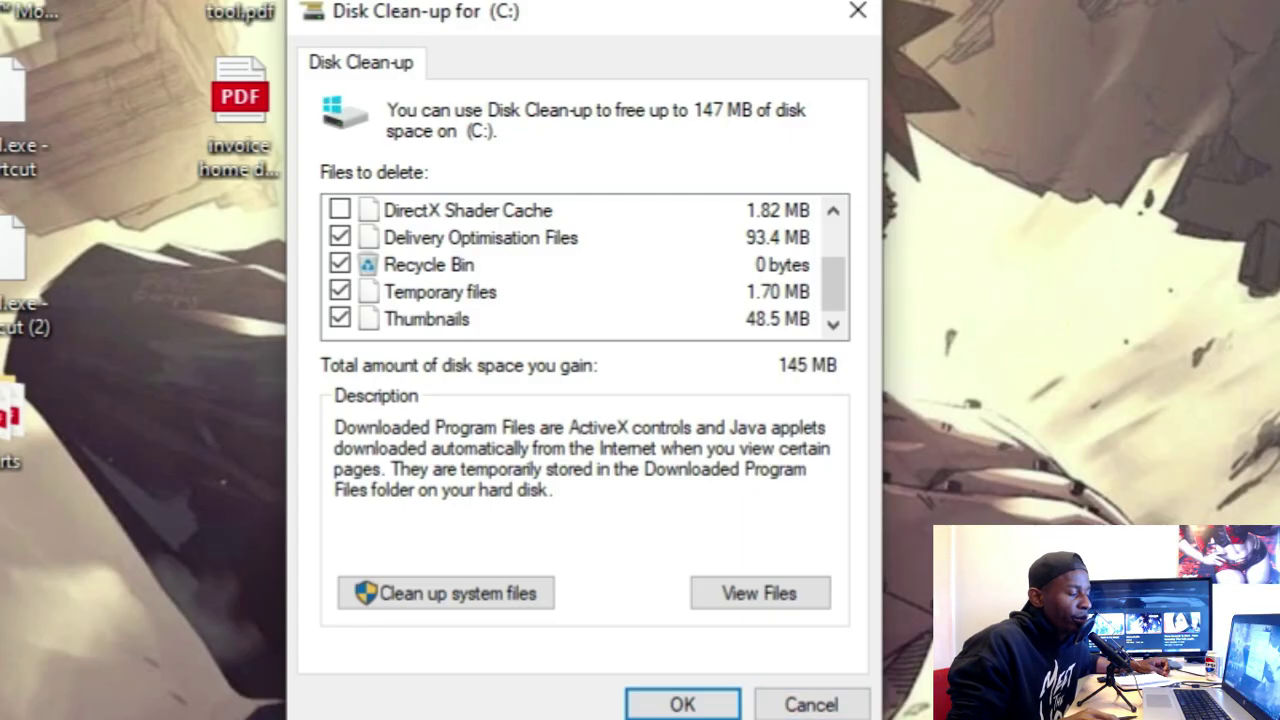
click(811, 704)
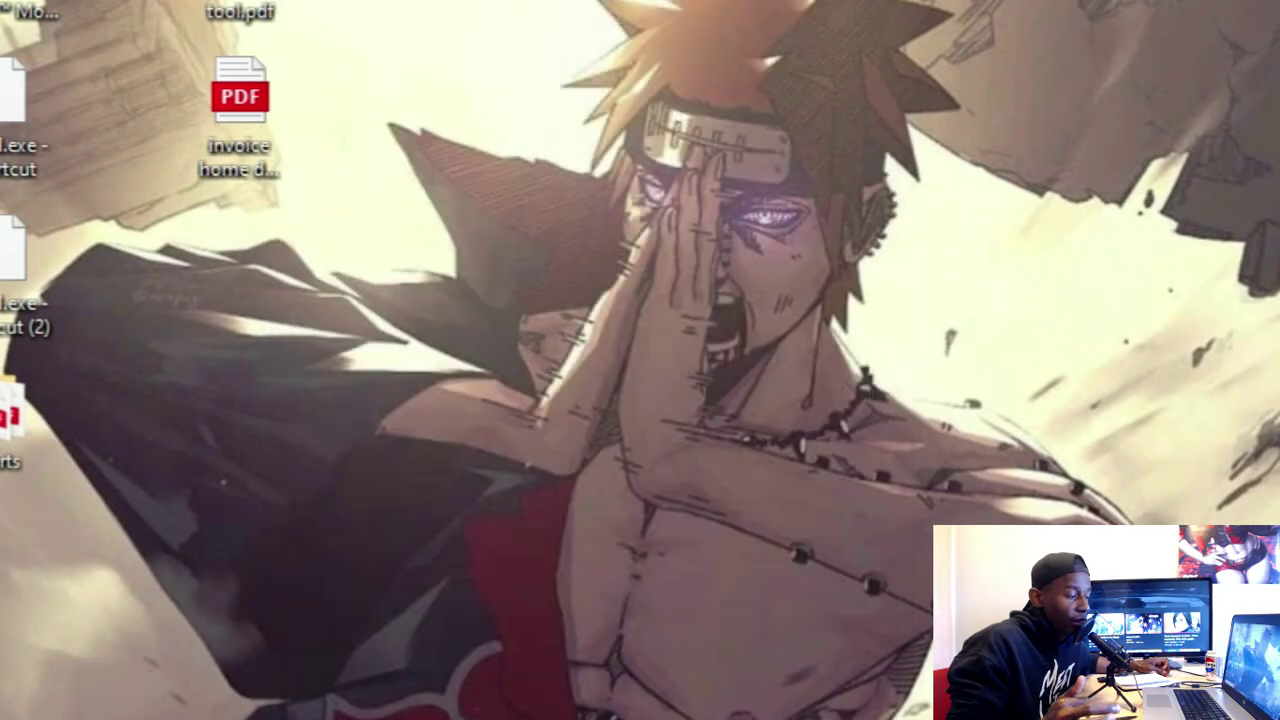
Step: Open Task Manager from the taskbar and examine which startup apps are enabled and their start-up impact
right_click(850, 700)
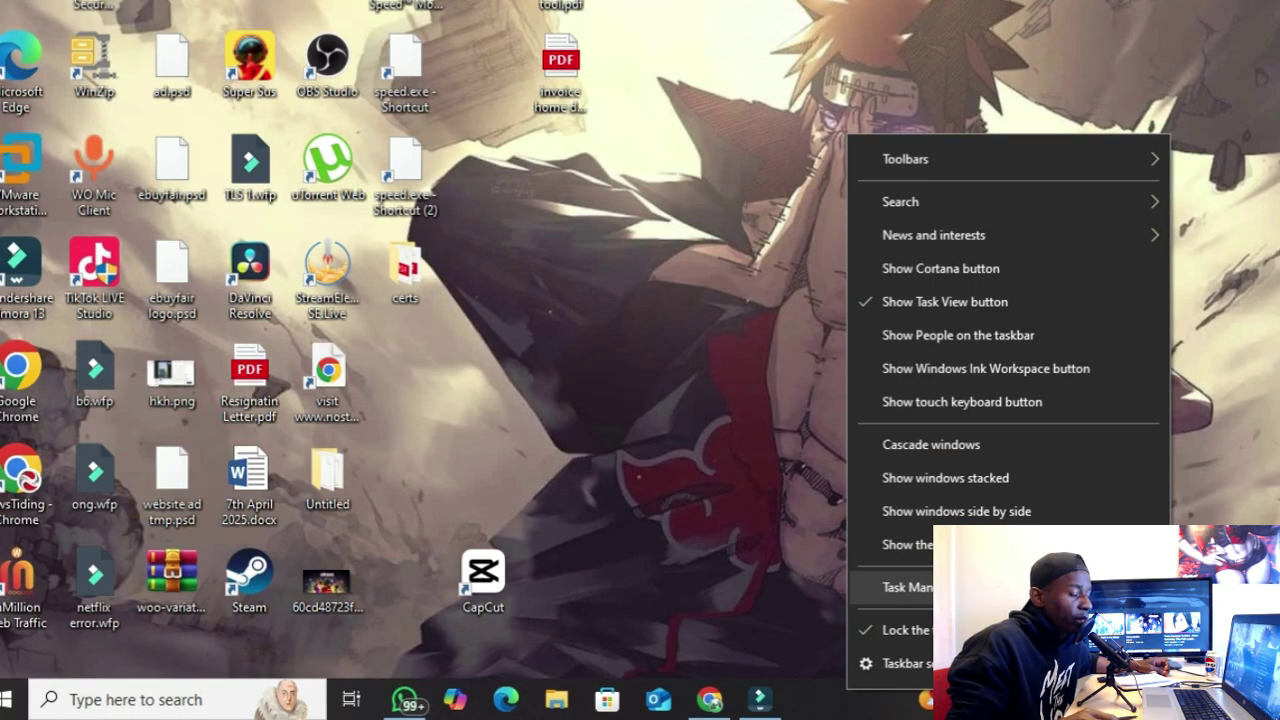
right_click(830, 700)
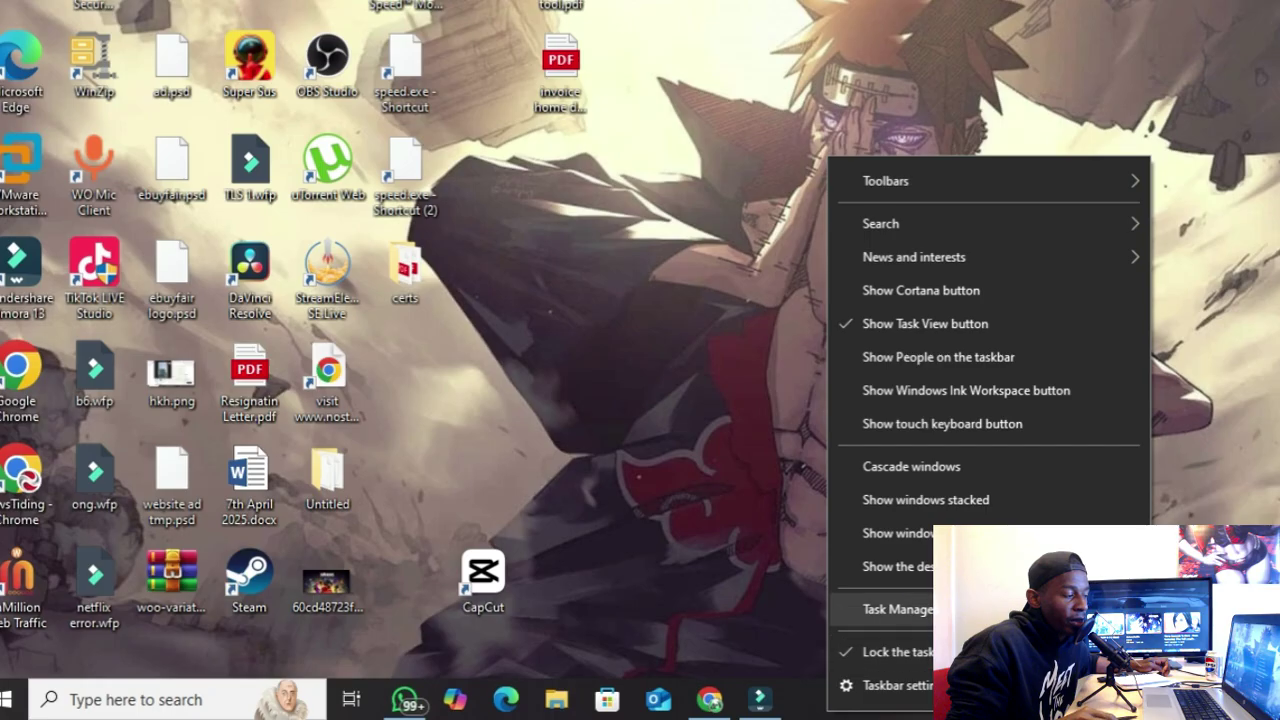
click(893, 609)
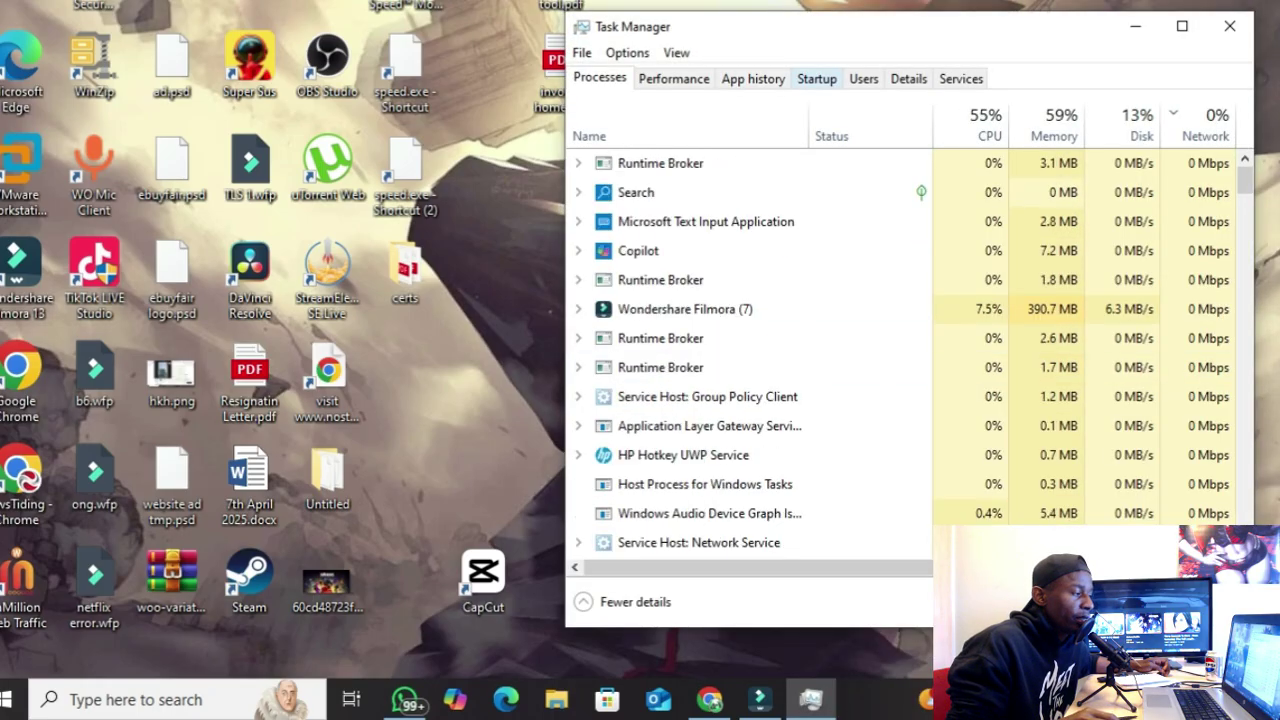
click(816, 78)
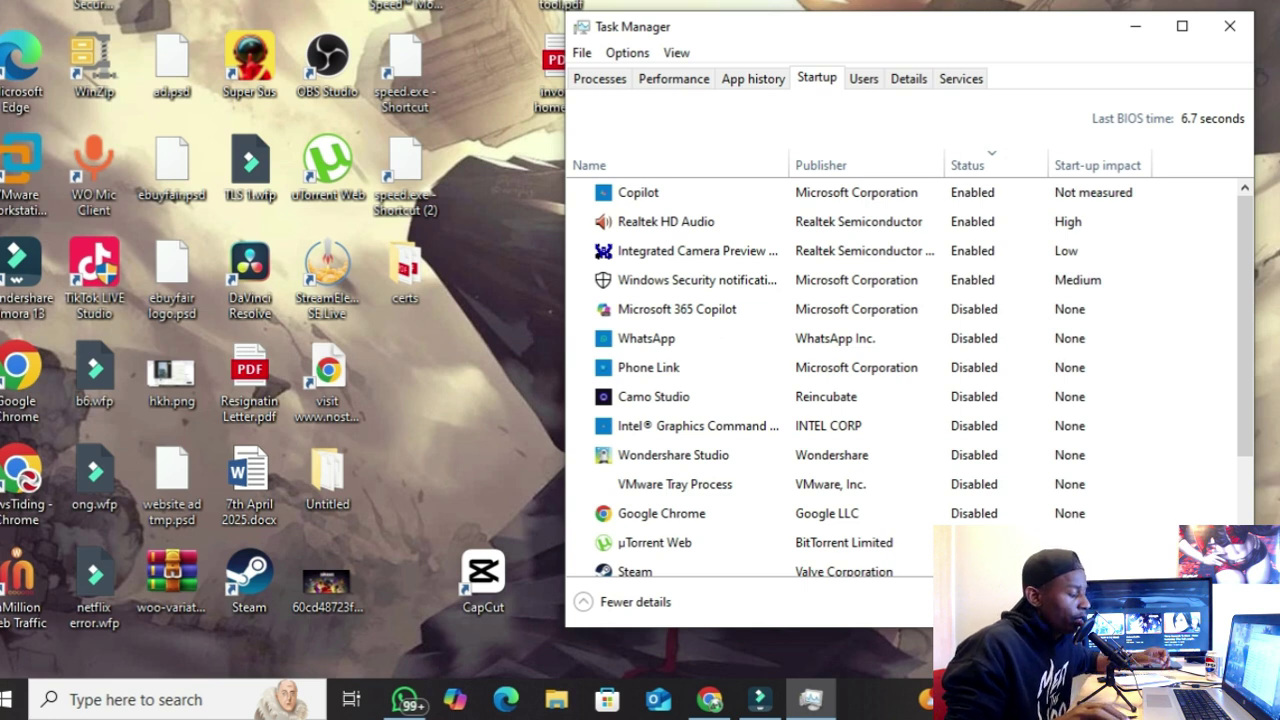
Step: Run "msconfig" to open System Configuration, close Task Manager and move the System Configuration window clear
key(super+r)
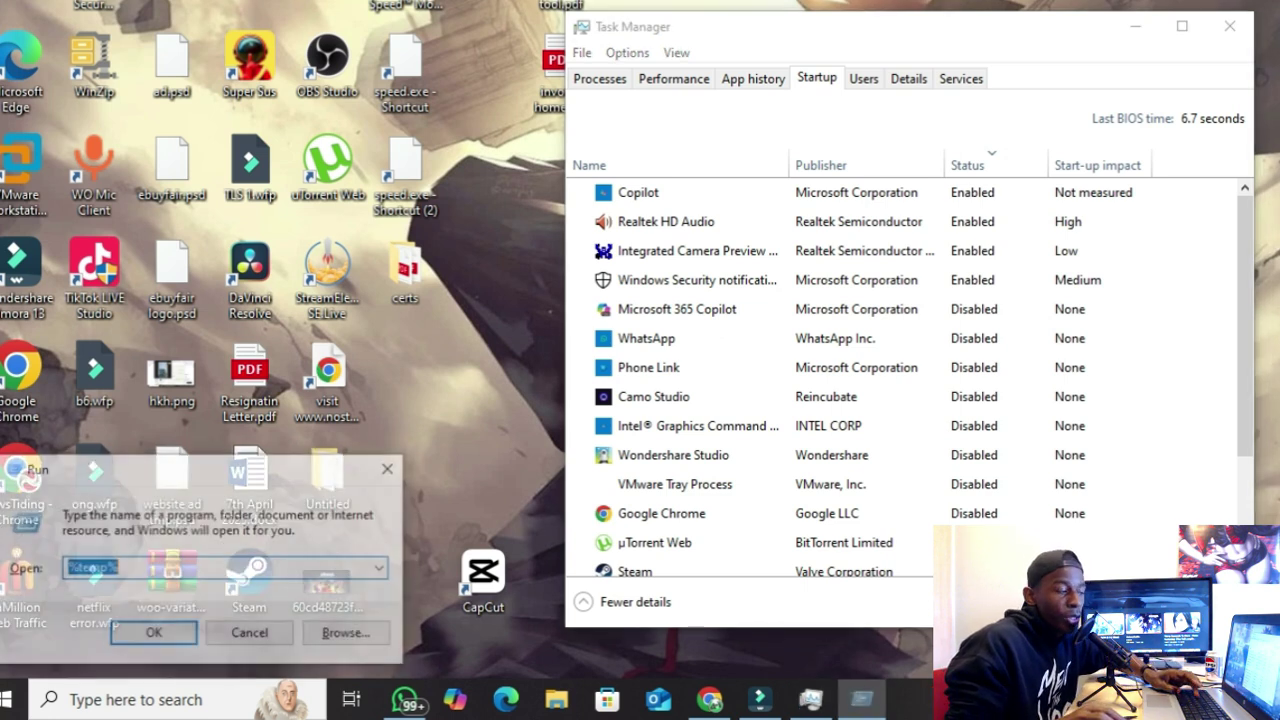
text(ms)
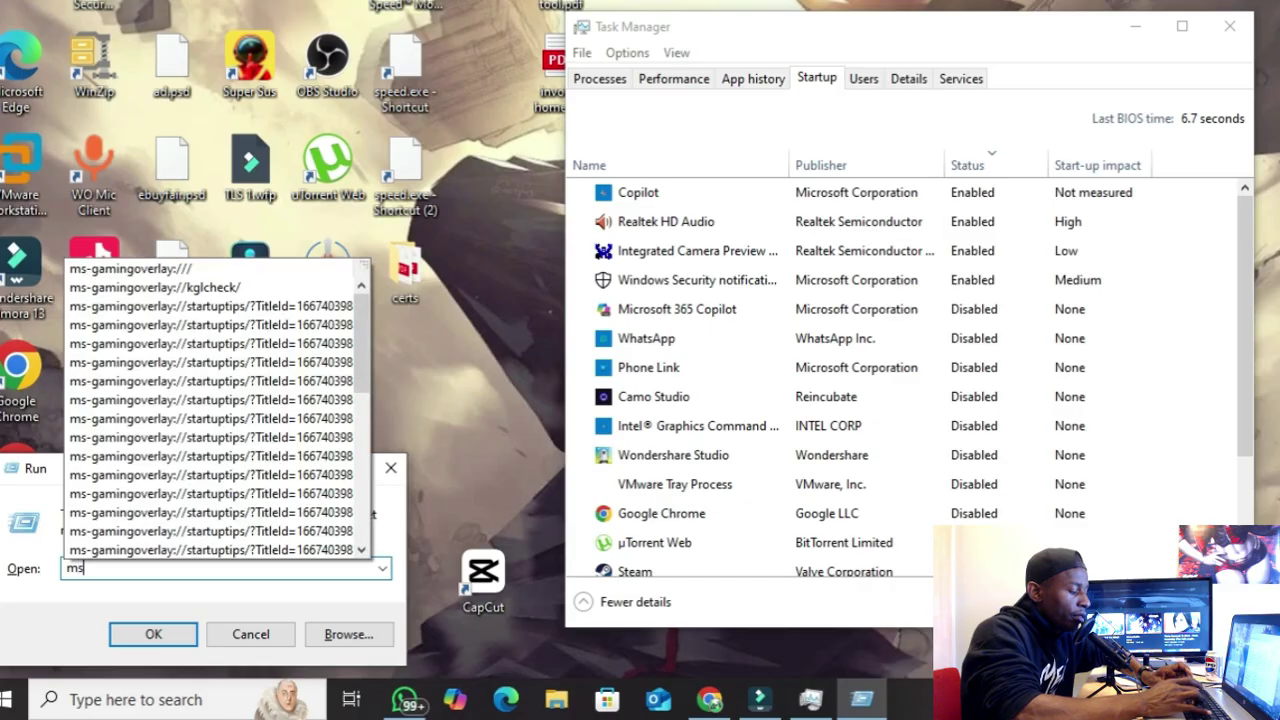
text(config)
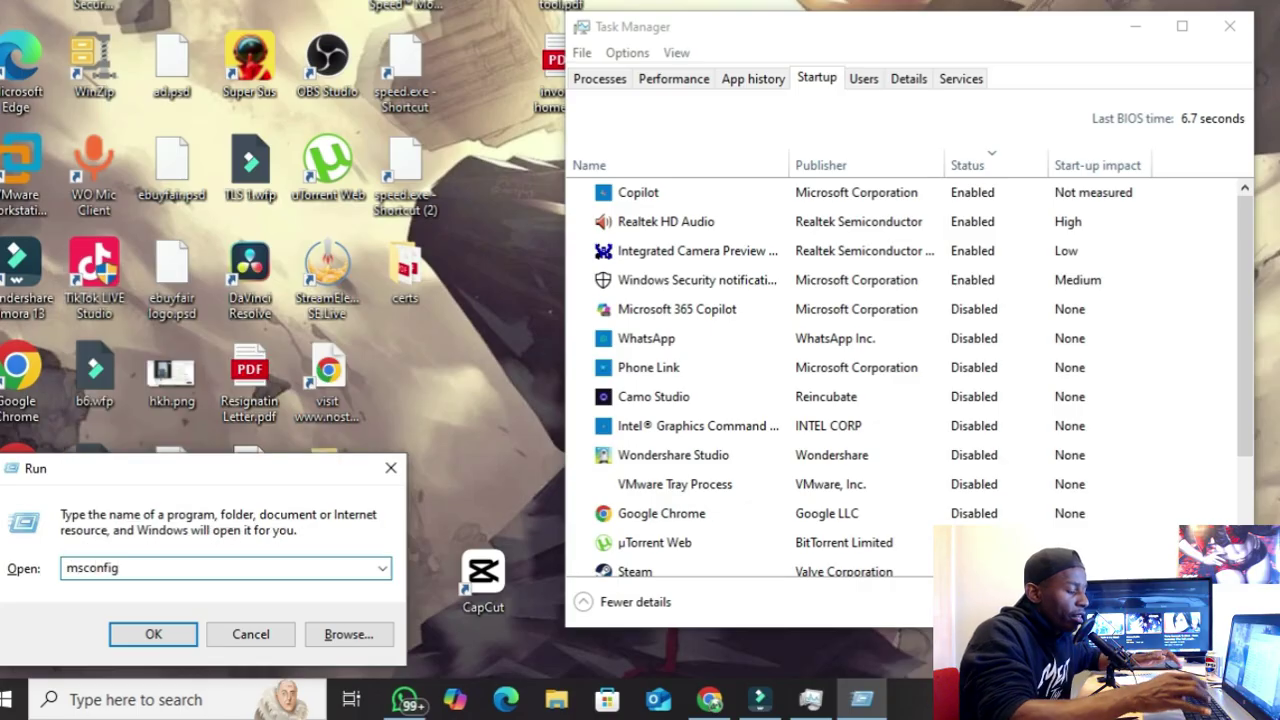
key(Return)
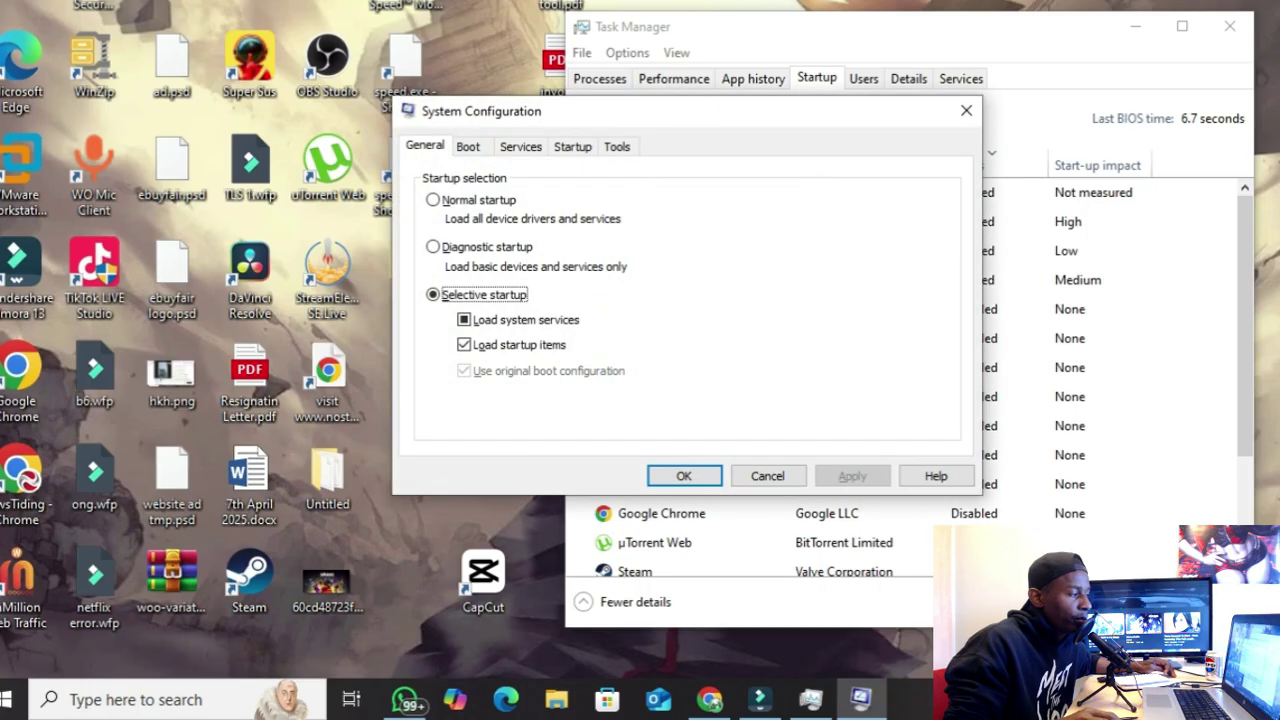
drag(715, 112, 370, 111)
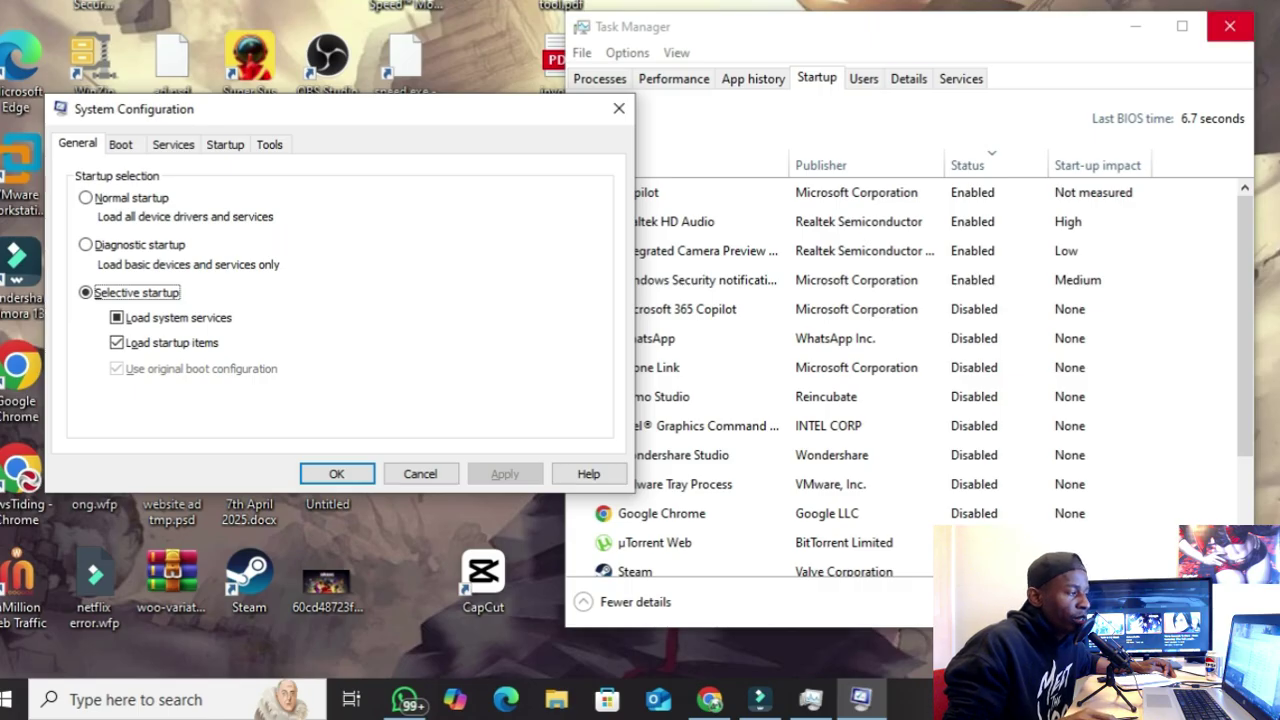
click(1229, 25)
drag(333, 115, 831, 28)
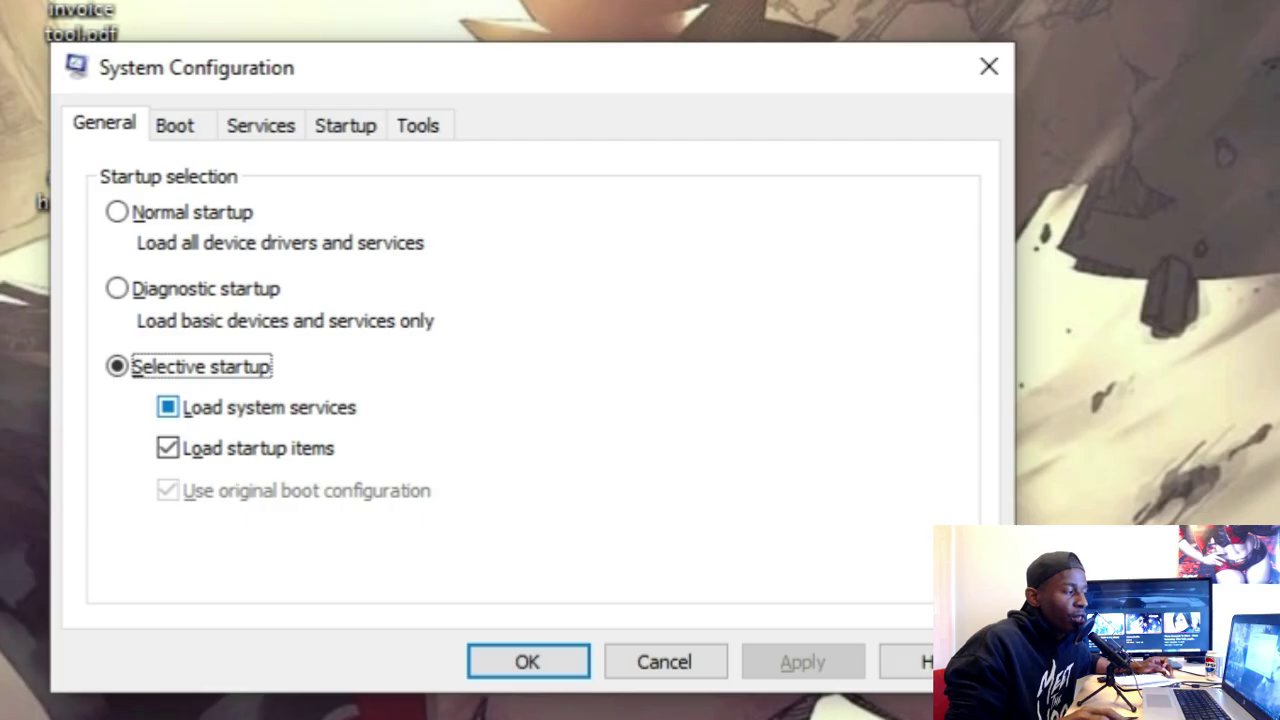
Step: Fully enable Load system services under Selective startup and hide all Microsoft services in the services list
click(167, 407)
click(167, 407)
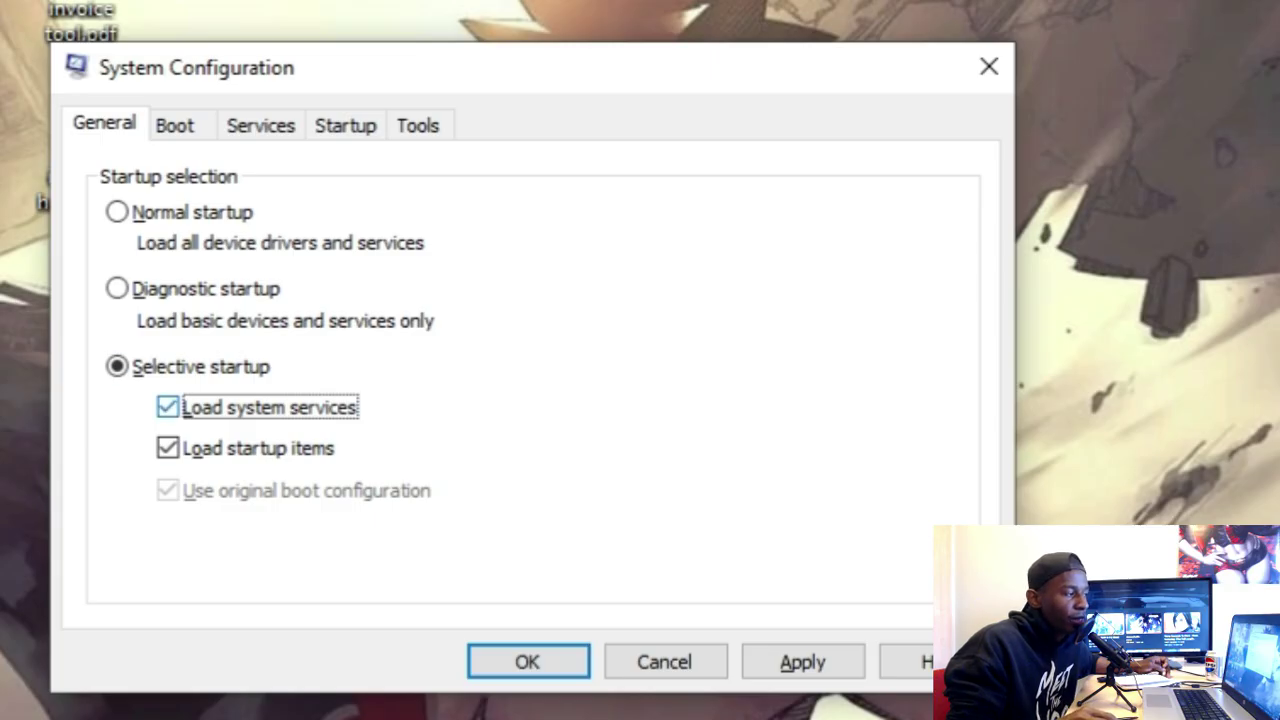
key(ctrl+Tab)
key(ctrl+Tab)
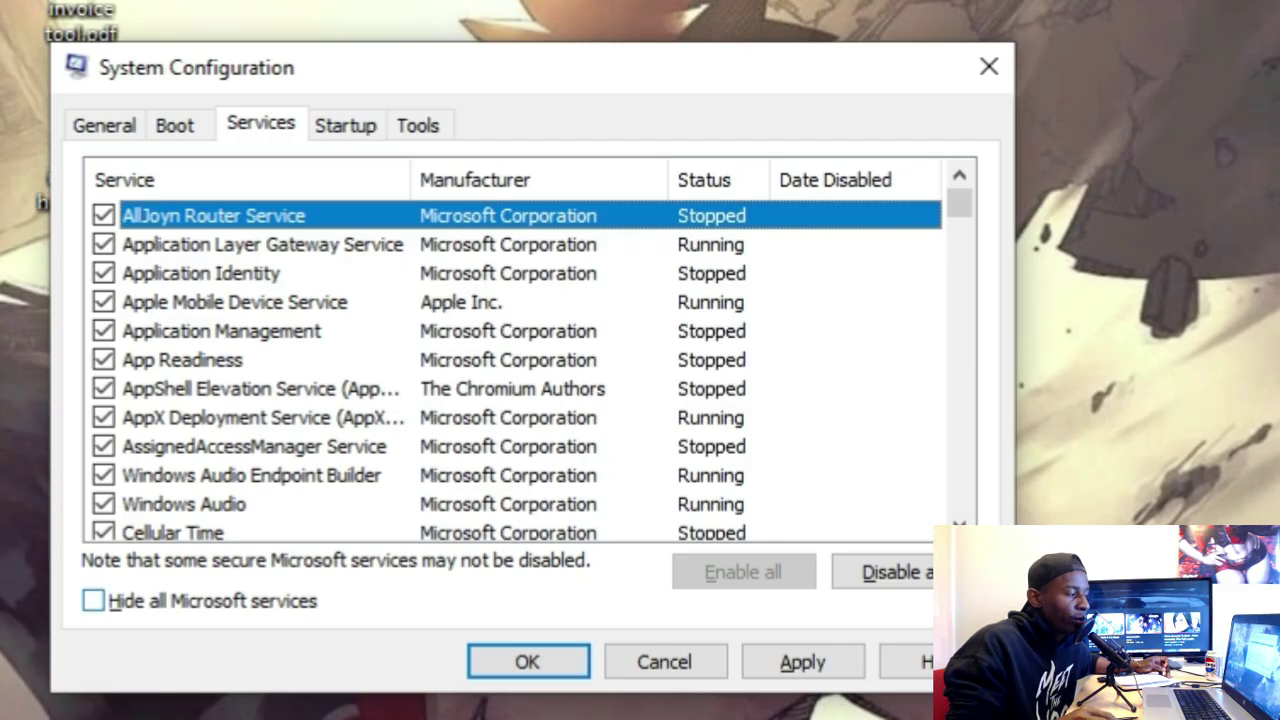
key(alt+h)
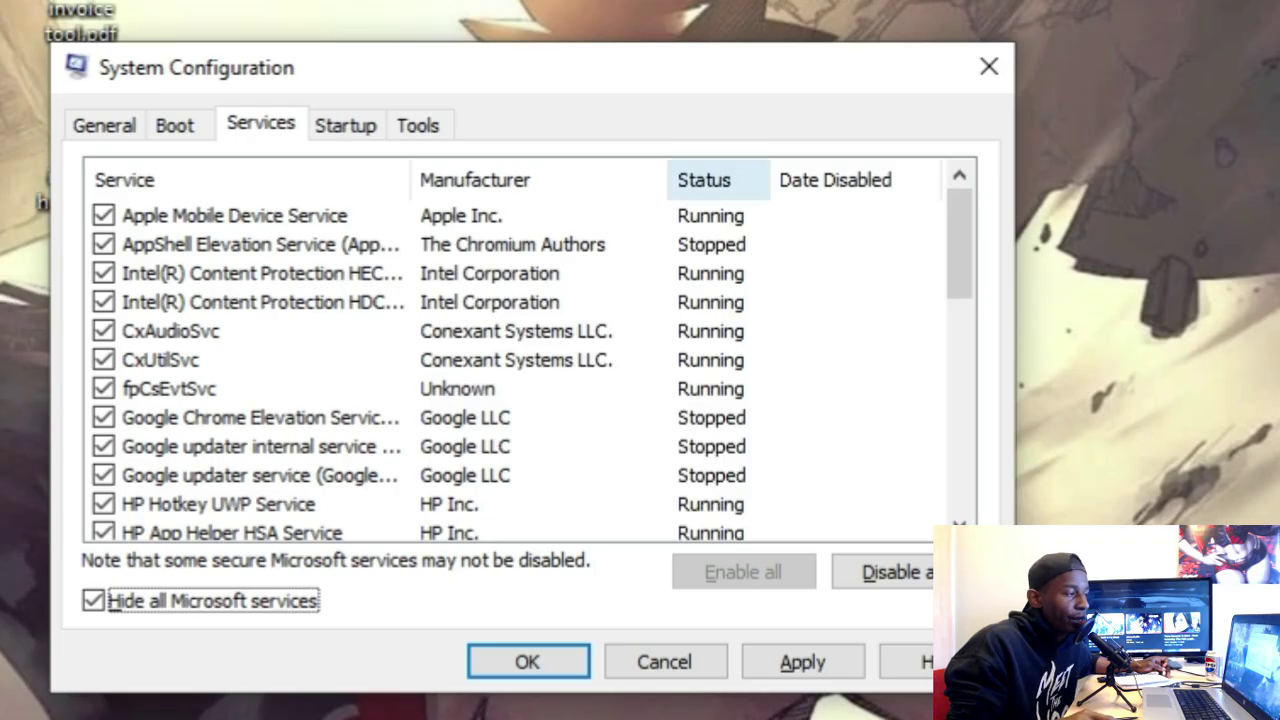
Step: Sort the non-Microsoft services by status and examine which ones are running
click(712, 180)
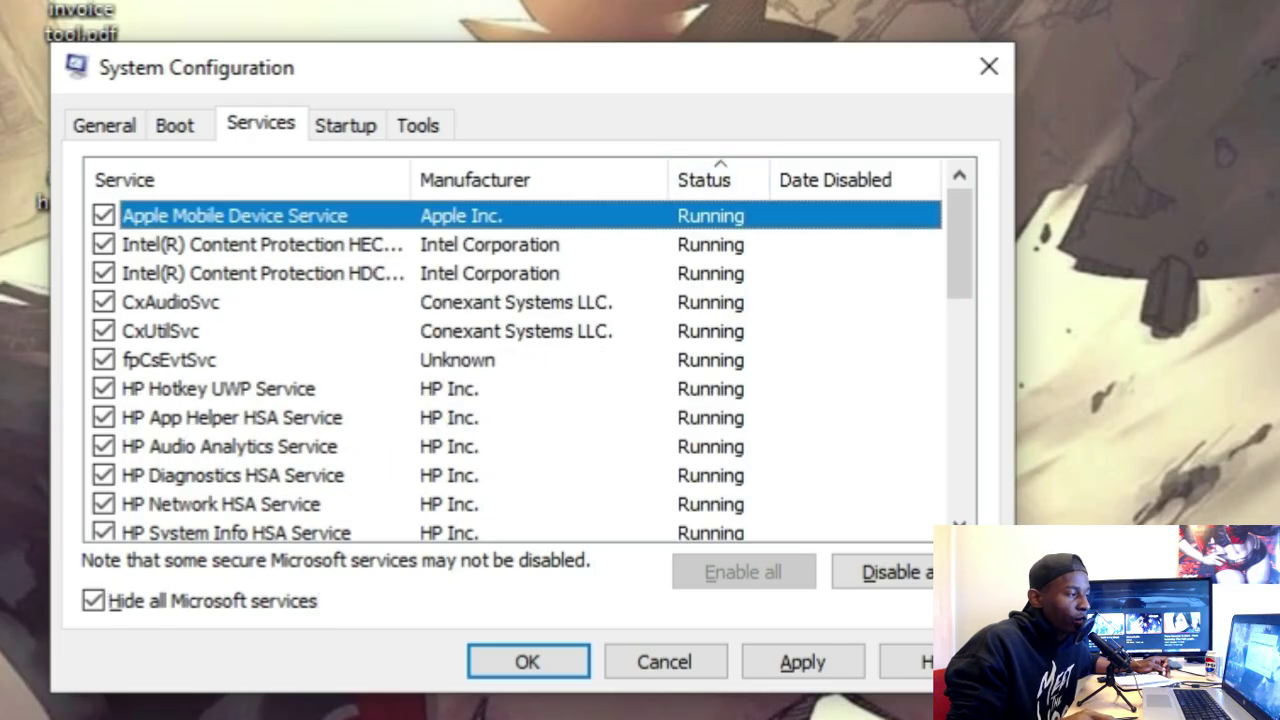
scroll(510, 370, down, 6)
scroll(510, 370, up, 2)
scroll(510, 370, up, 4)
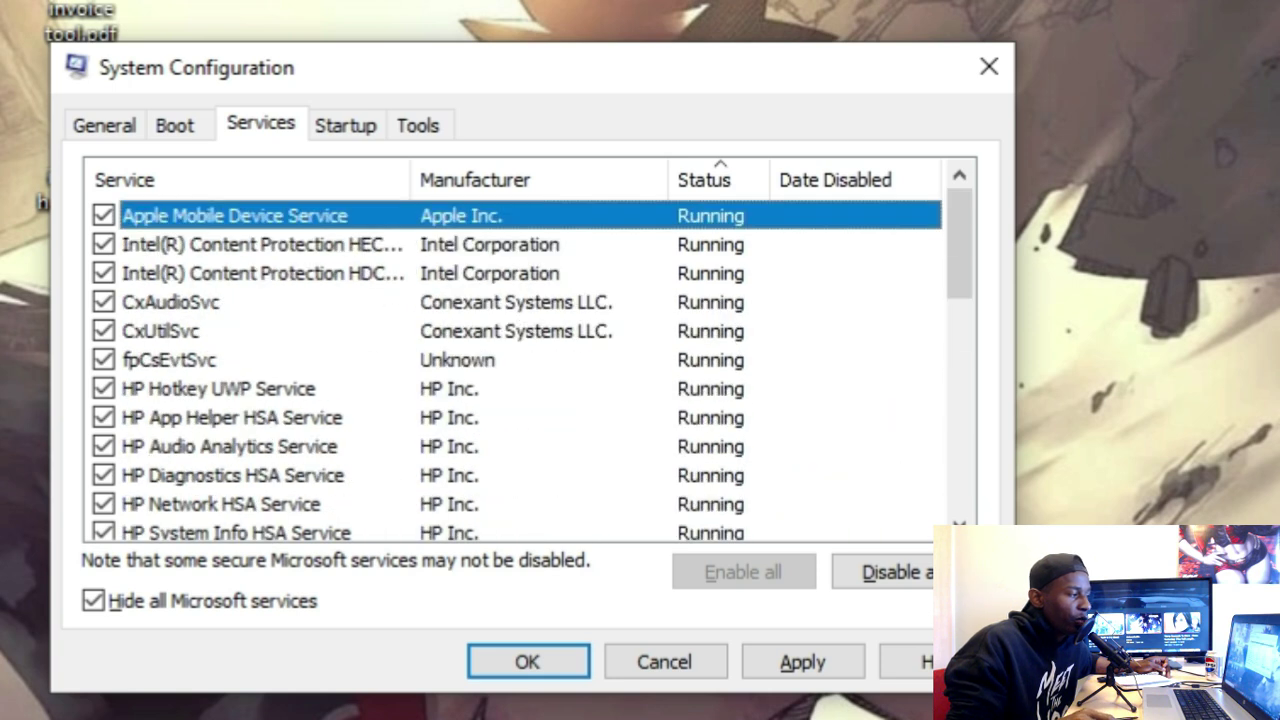
scroll(250, 530, down, 1)
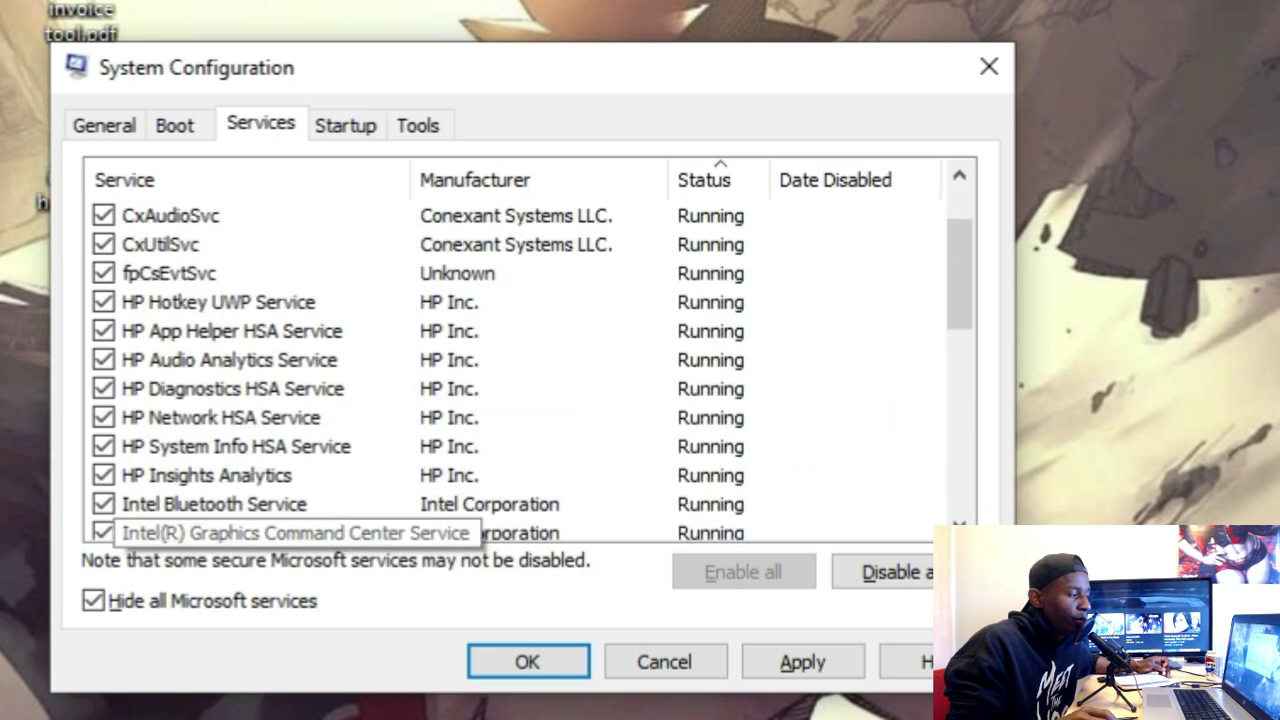
scroll(250, 530, down, 1)
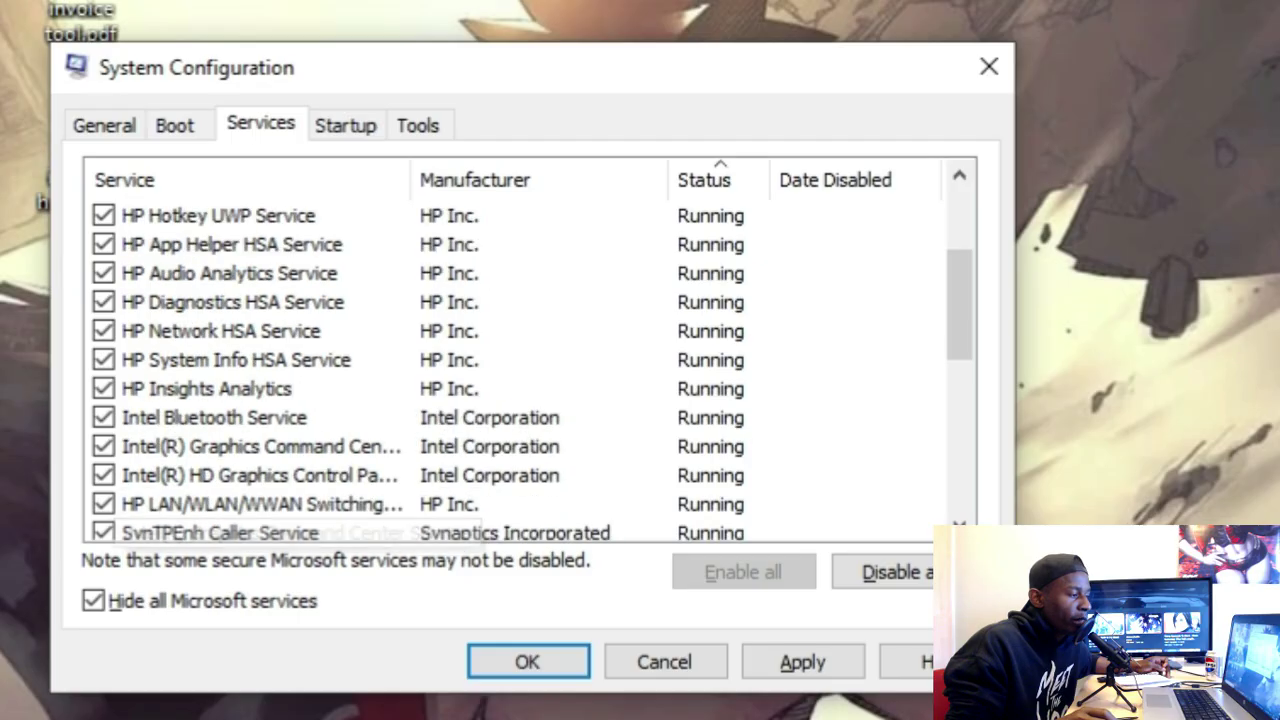
scroll(250, 475, down, 2)
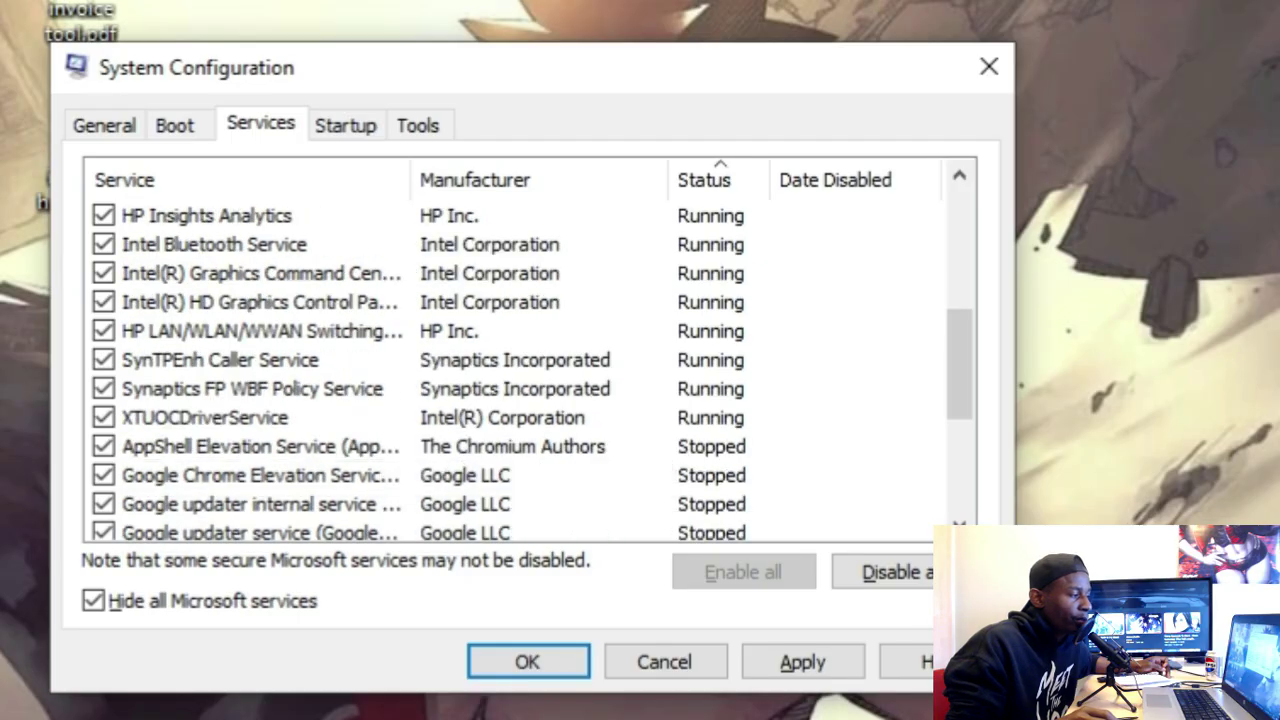
scroll(250, 446, up, 2)
scroll(250, 446, up, 2)
Step: Select the fpCsEvtSvc service from the unknown manufacturer and look through the remaining services for unneeded ones
click(235, 215)
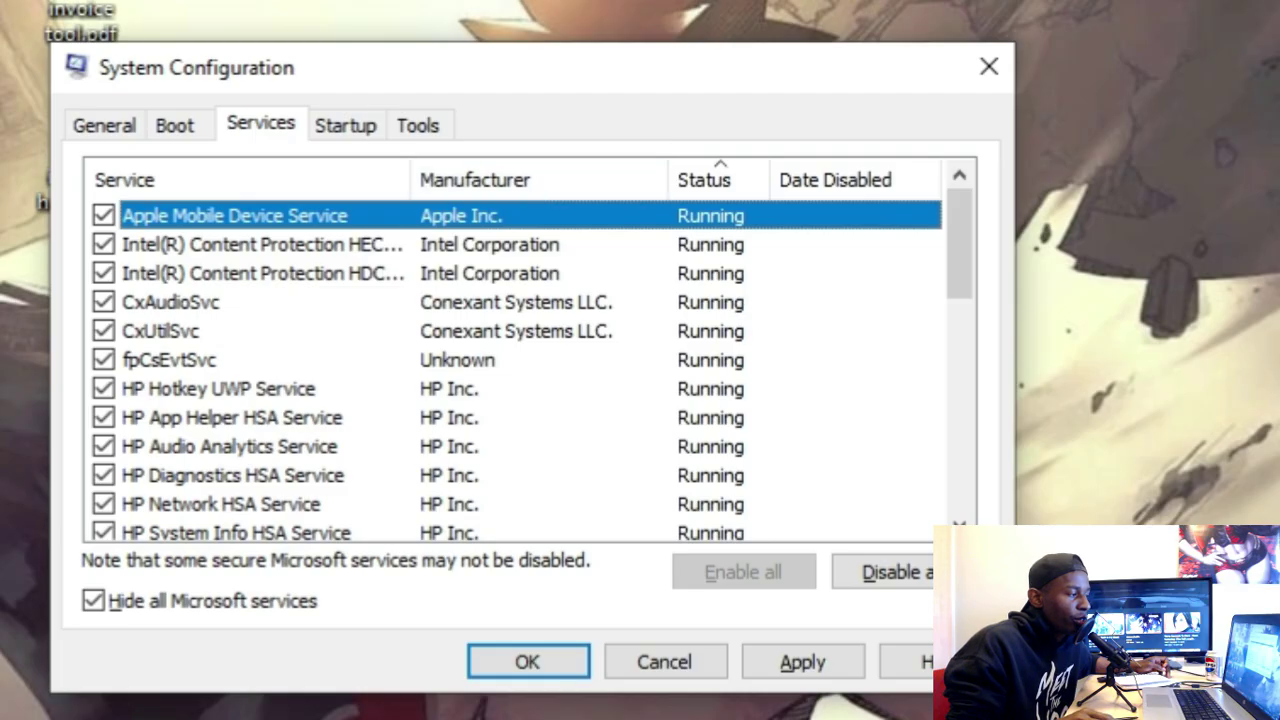
click(168, 360)
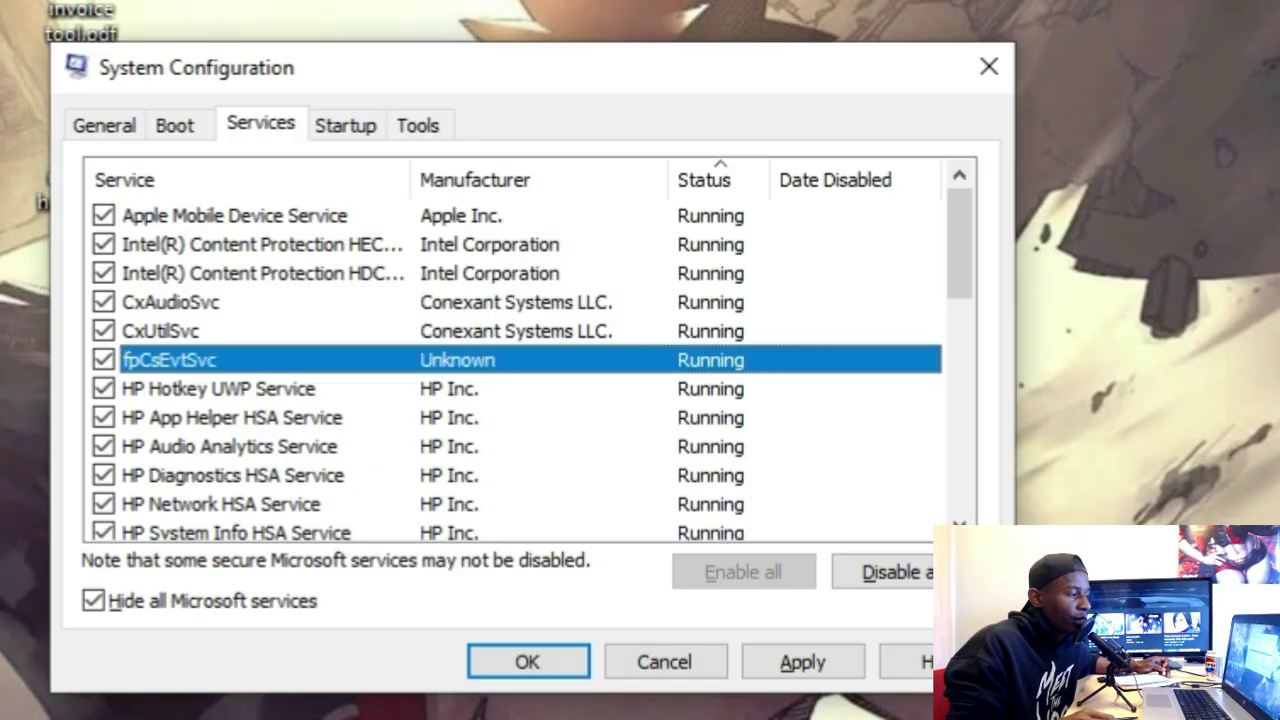
scroll(510, 360, down, 2)
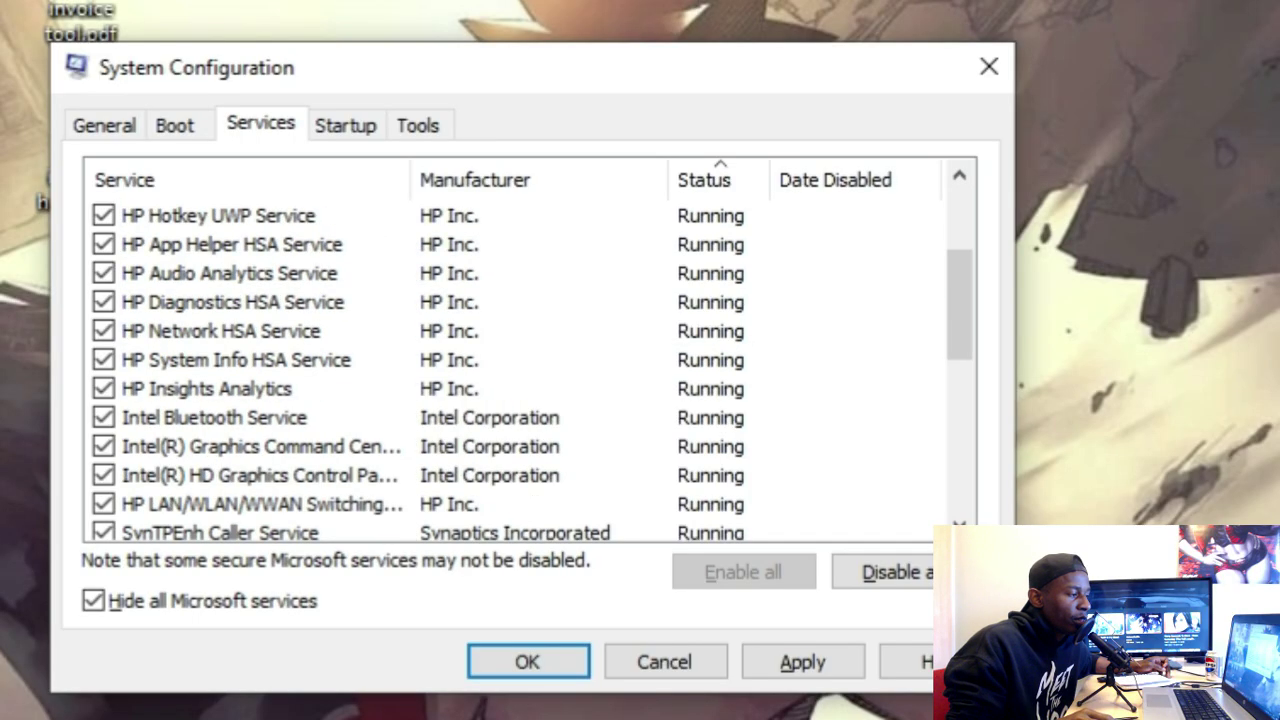
scroll(510, 360, down, 2)
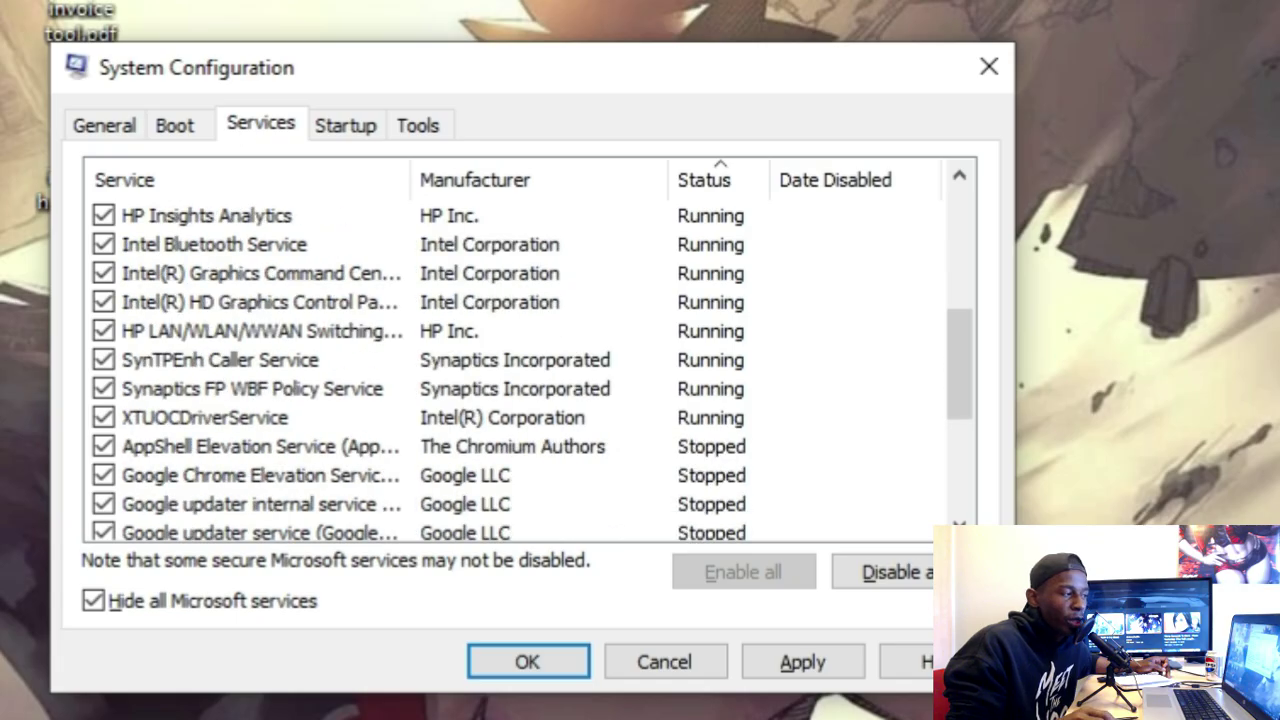
scroll(510, 360, up, 4)
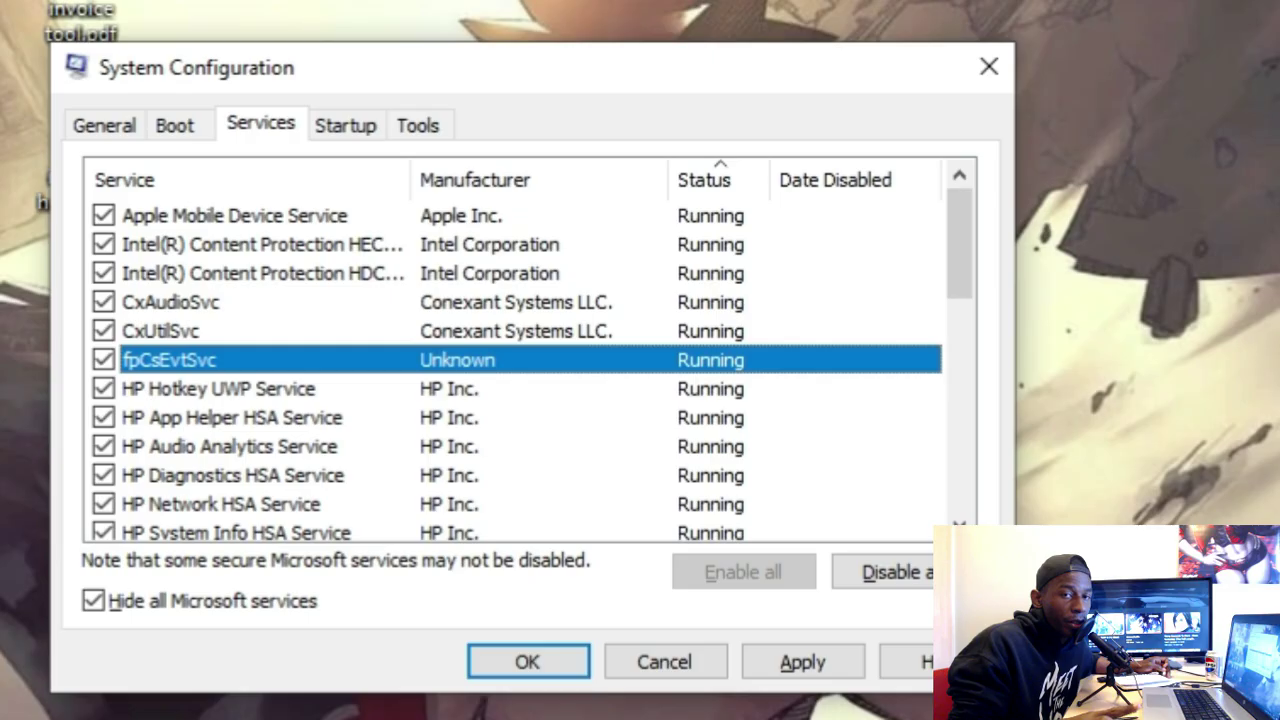
Step: View the startup items in Task Manager through System Configuration, move that window aside and return to view the list of system tools
click(316, 124)
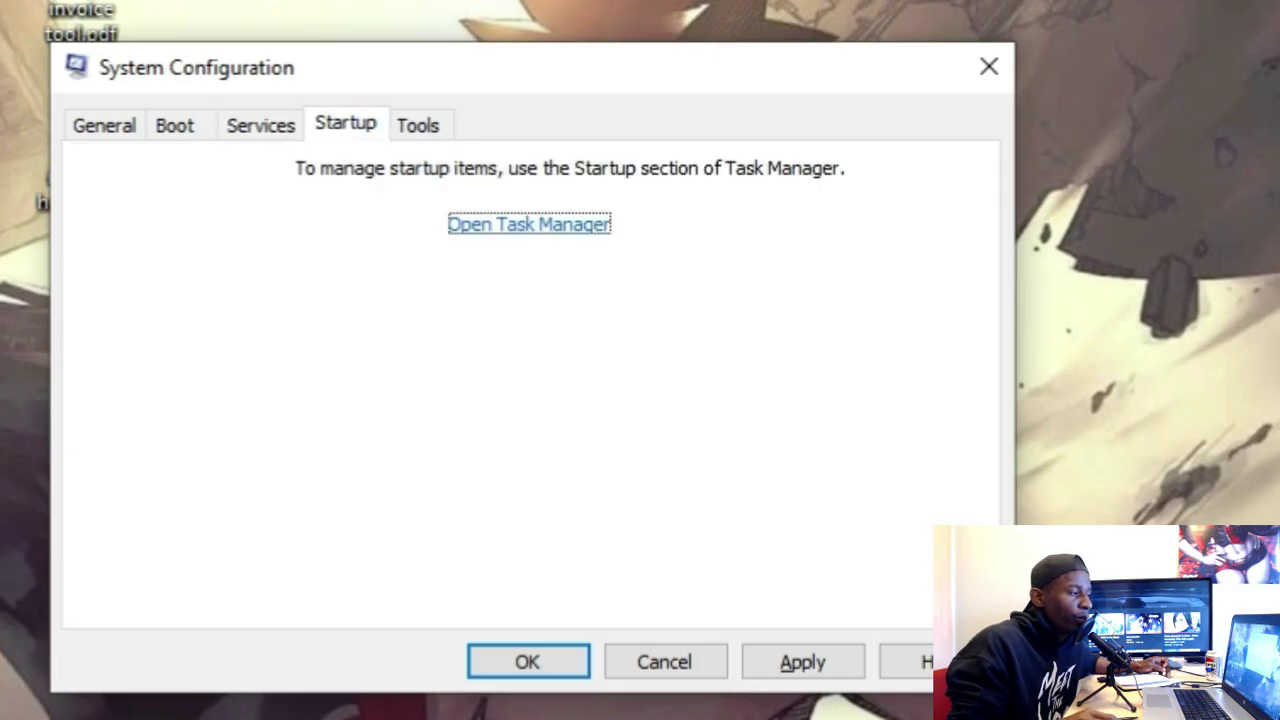
key(Return)
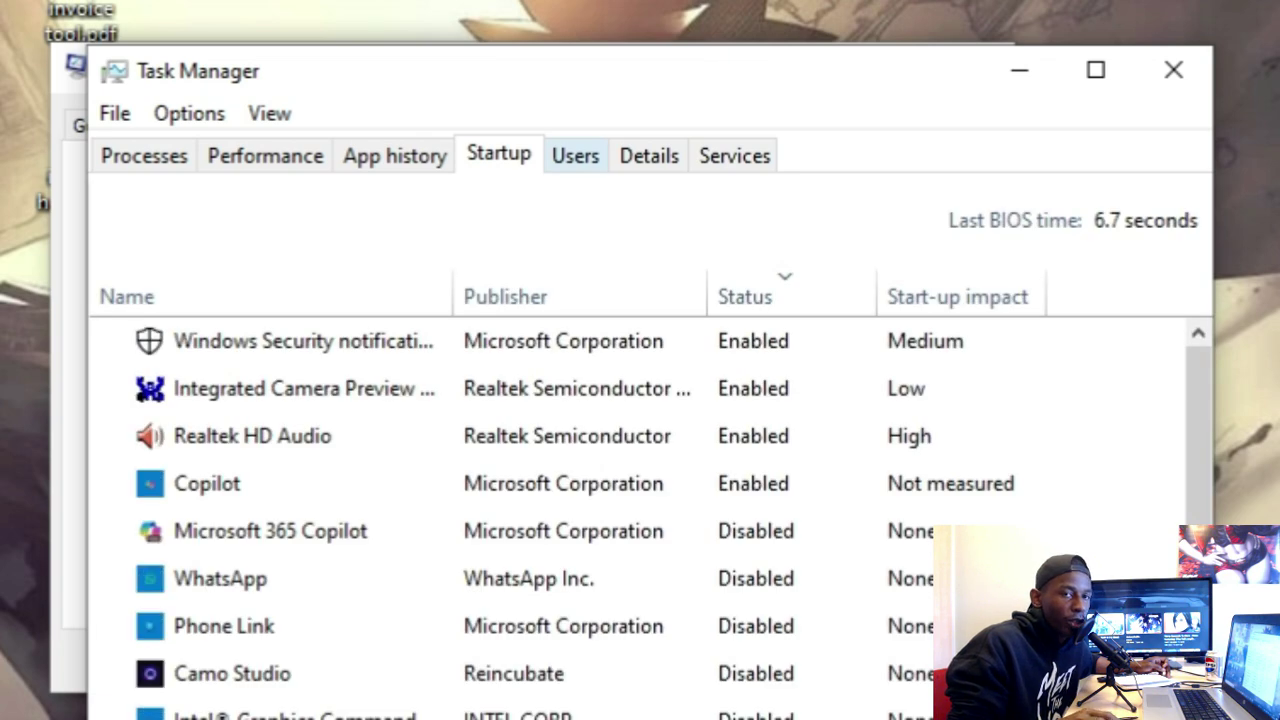
drag(676, 87, 222, 220)
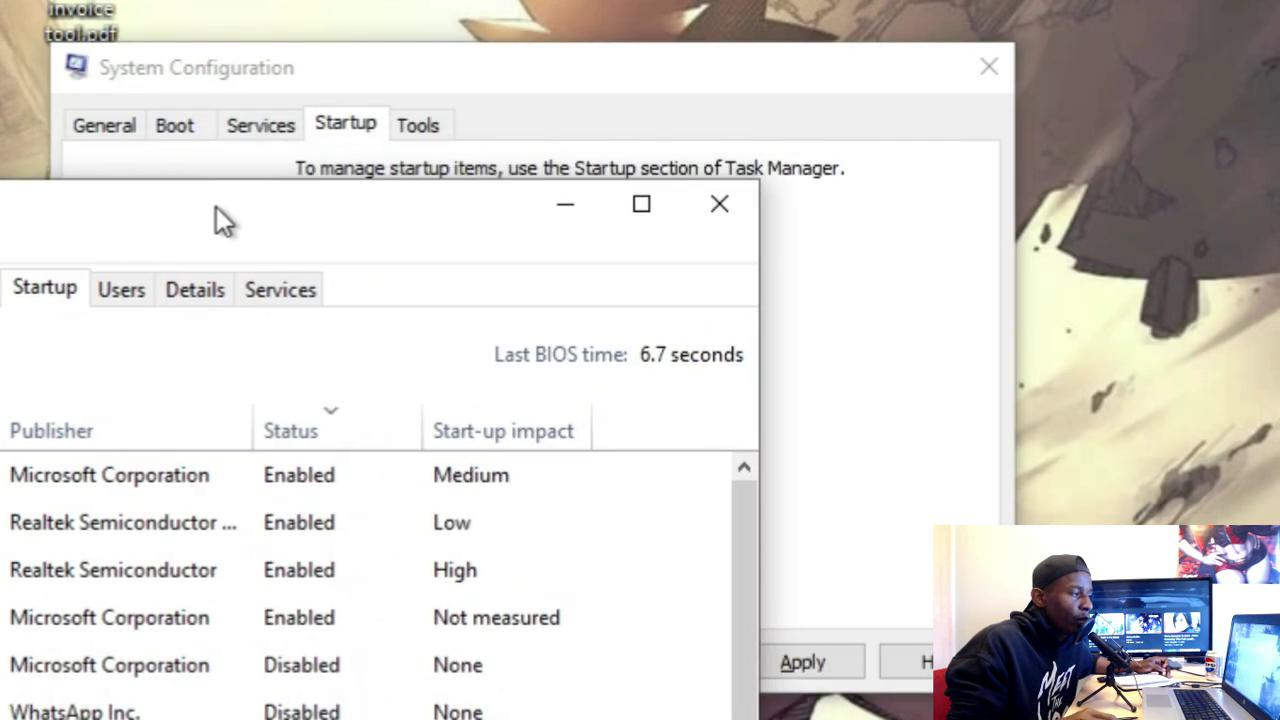
key(alt+Tab)
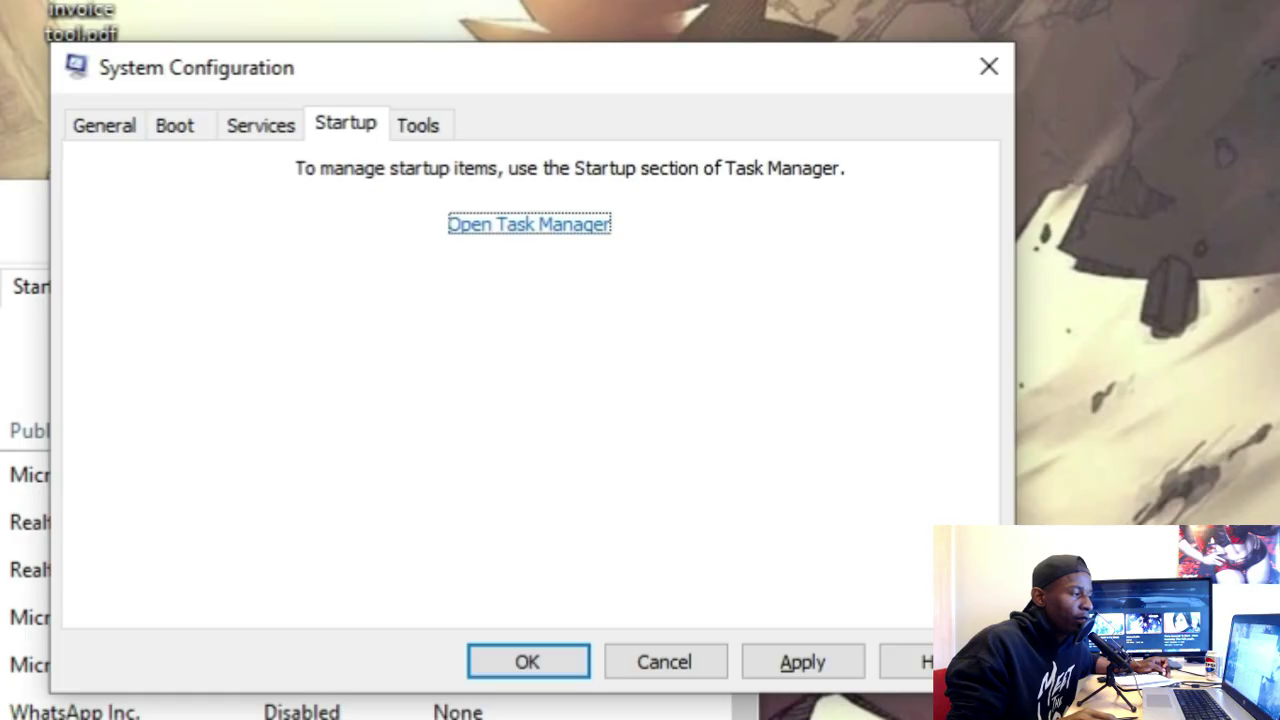
key(alt+Tab)
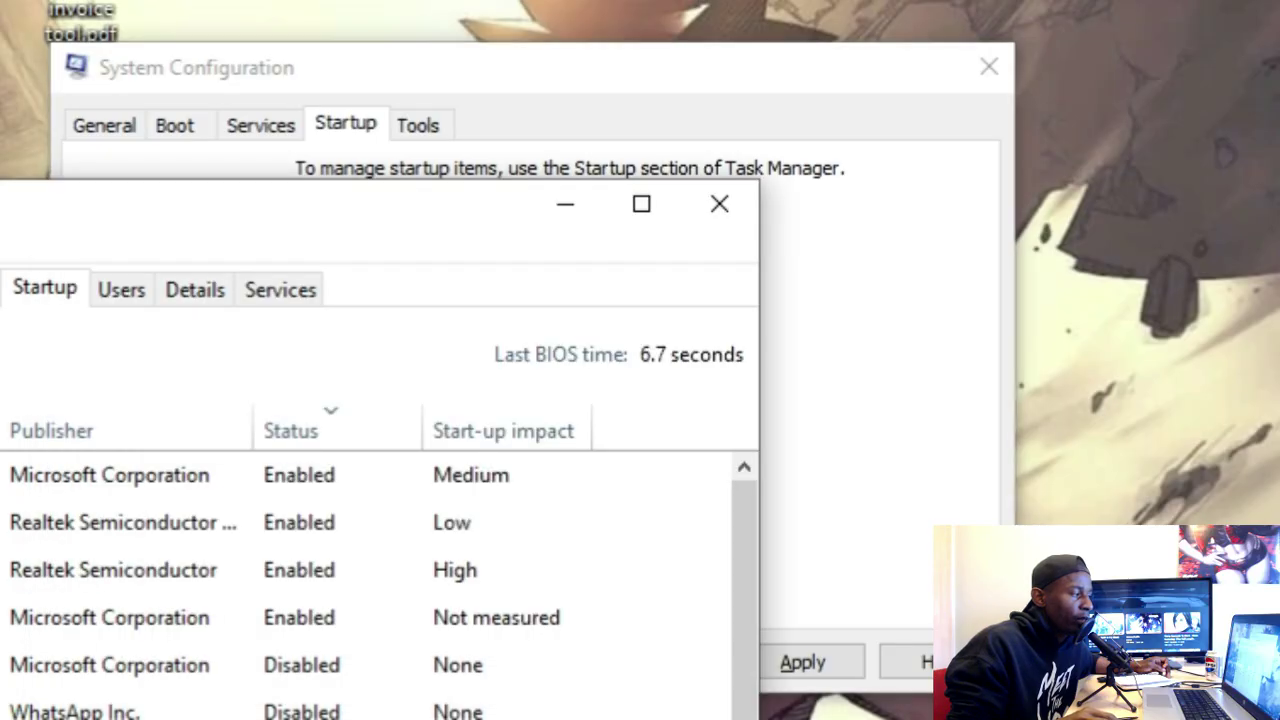
drag(470, 203, 160, 203)
key(alt+Tab)
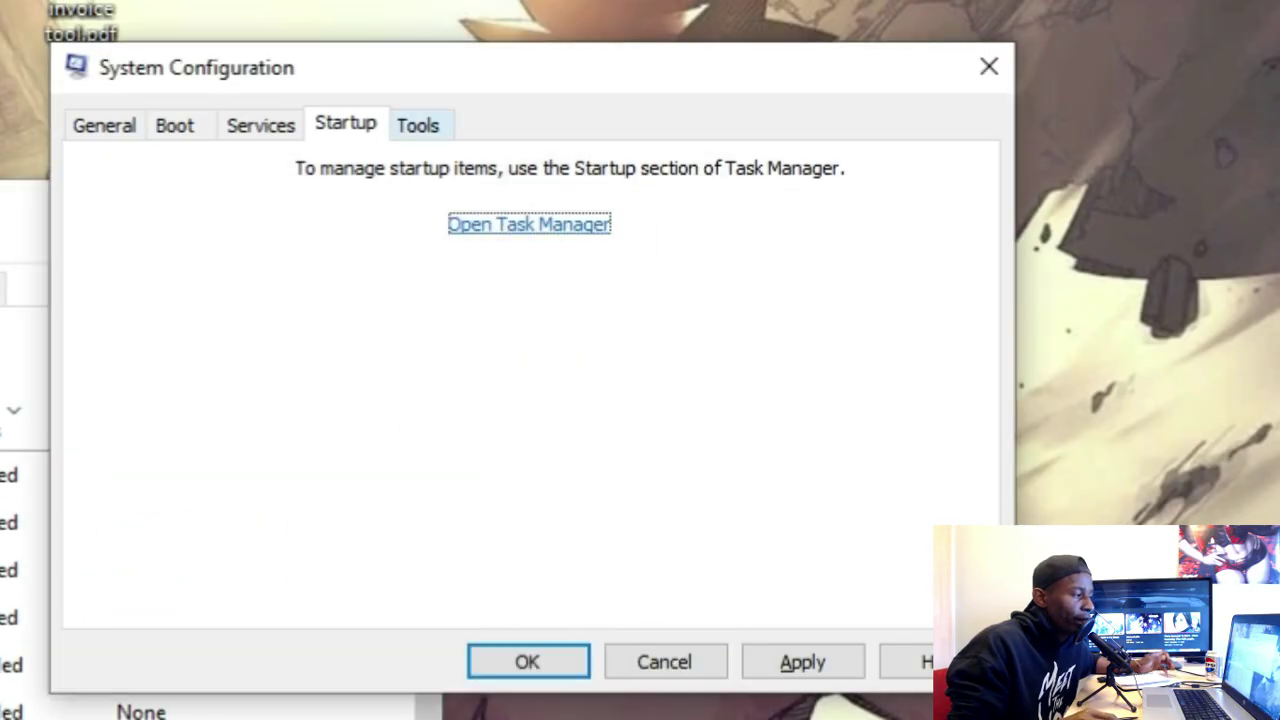
key(ctrl+Tab)
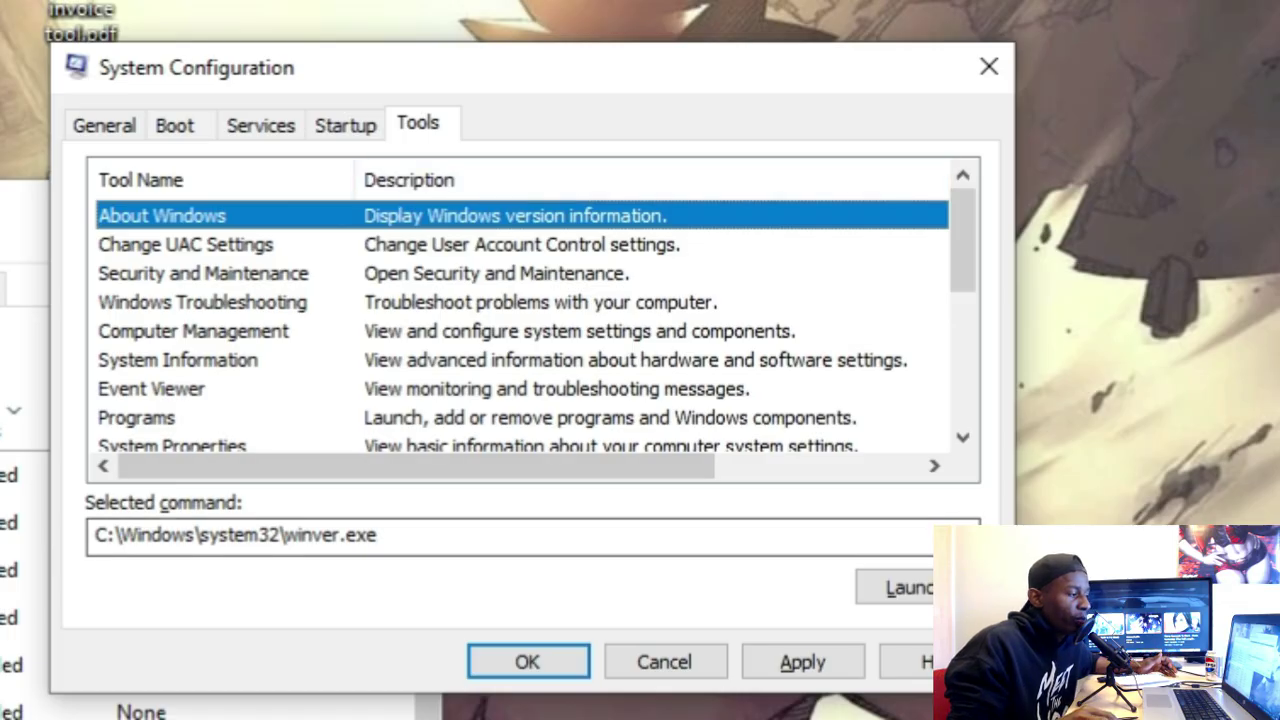
Step: Look through the rest of the system tools list and close System Configuration without saving changes
scroll(530, 315, down, 4)
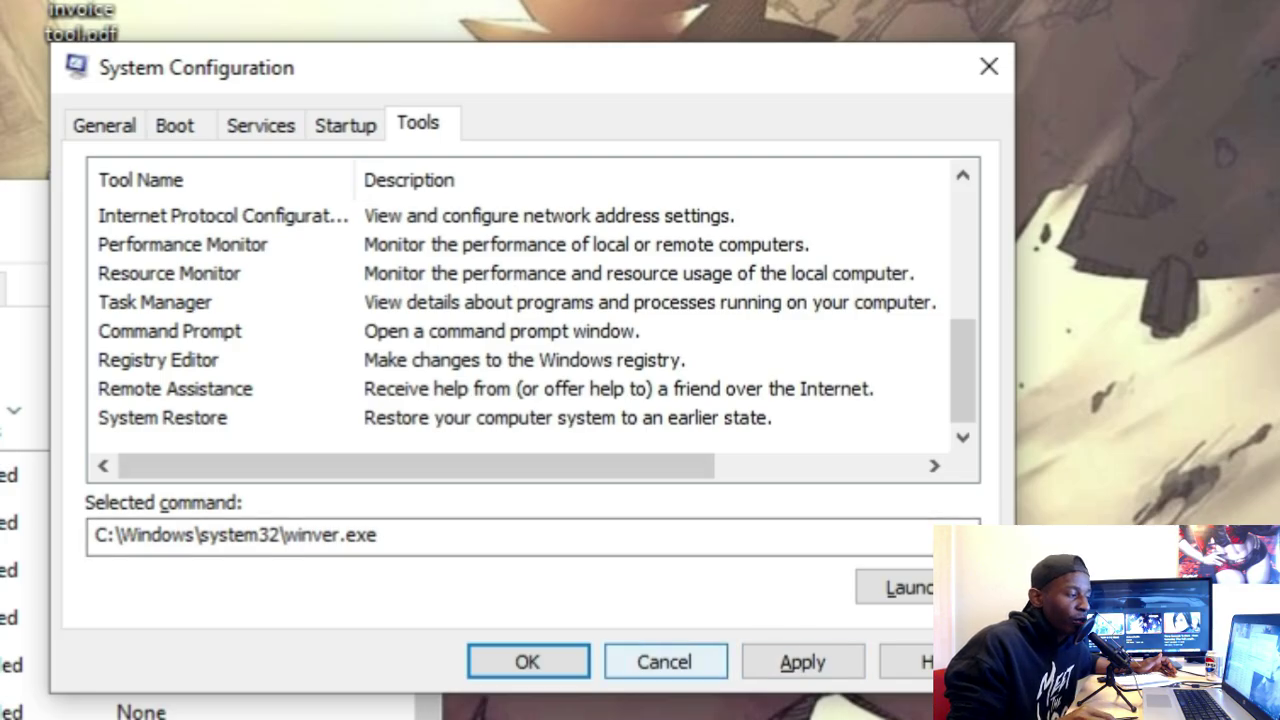
click(665, 662)
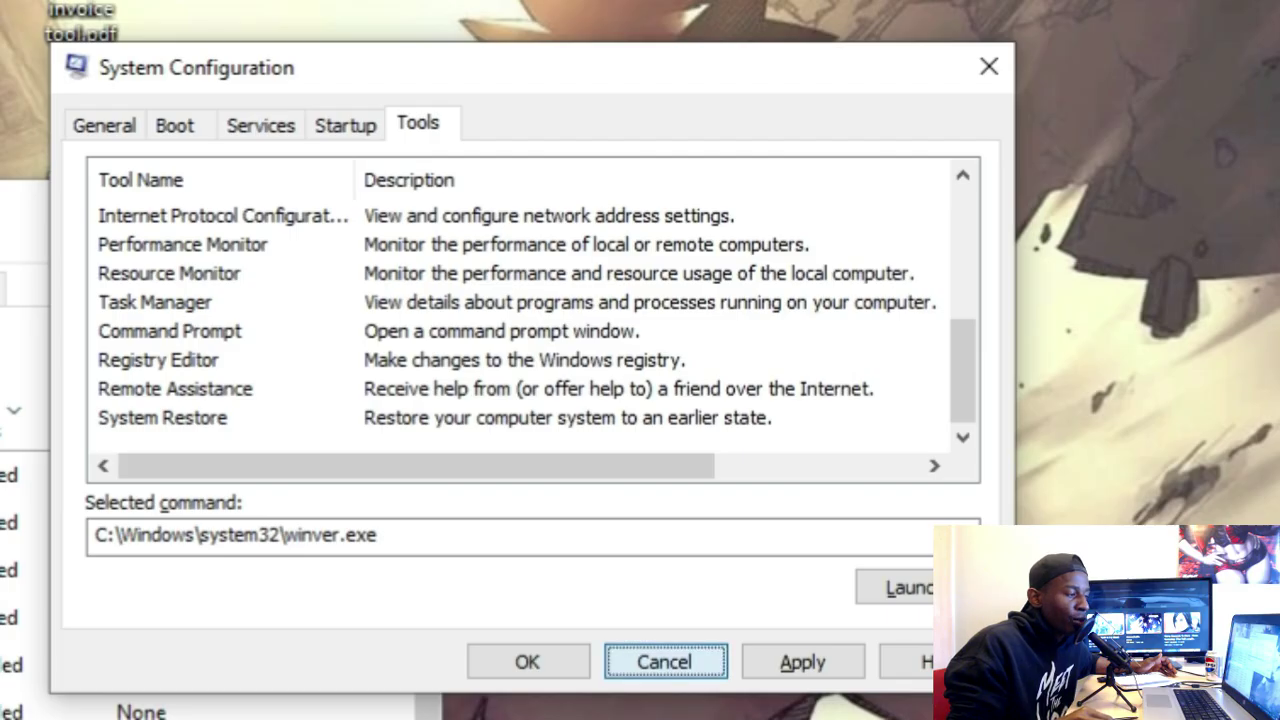
click(989, 66)
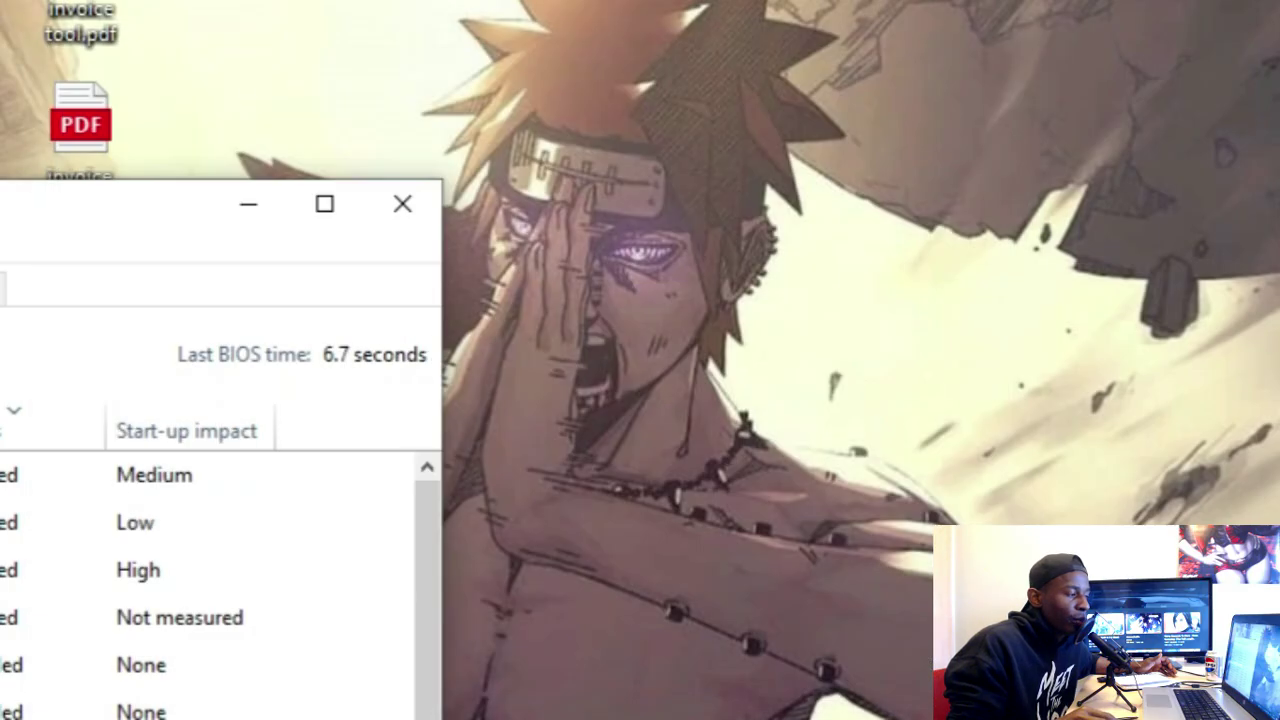
Step: Re-sort the startup apps by status in Task Manager, review the enabled and disabled ones, and close the window
drag(0, 215, 663, 29)
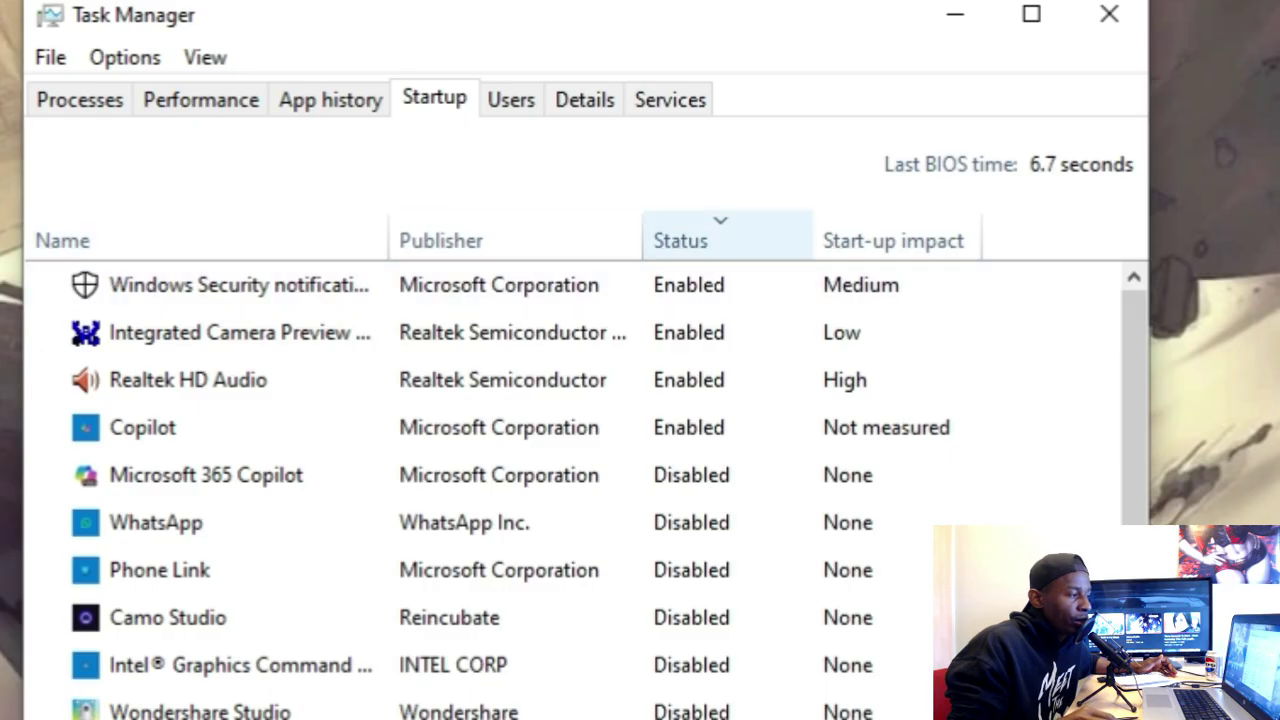
click(700, 240)
click(700, 240)
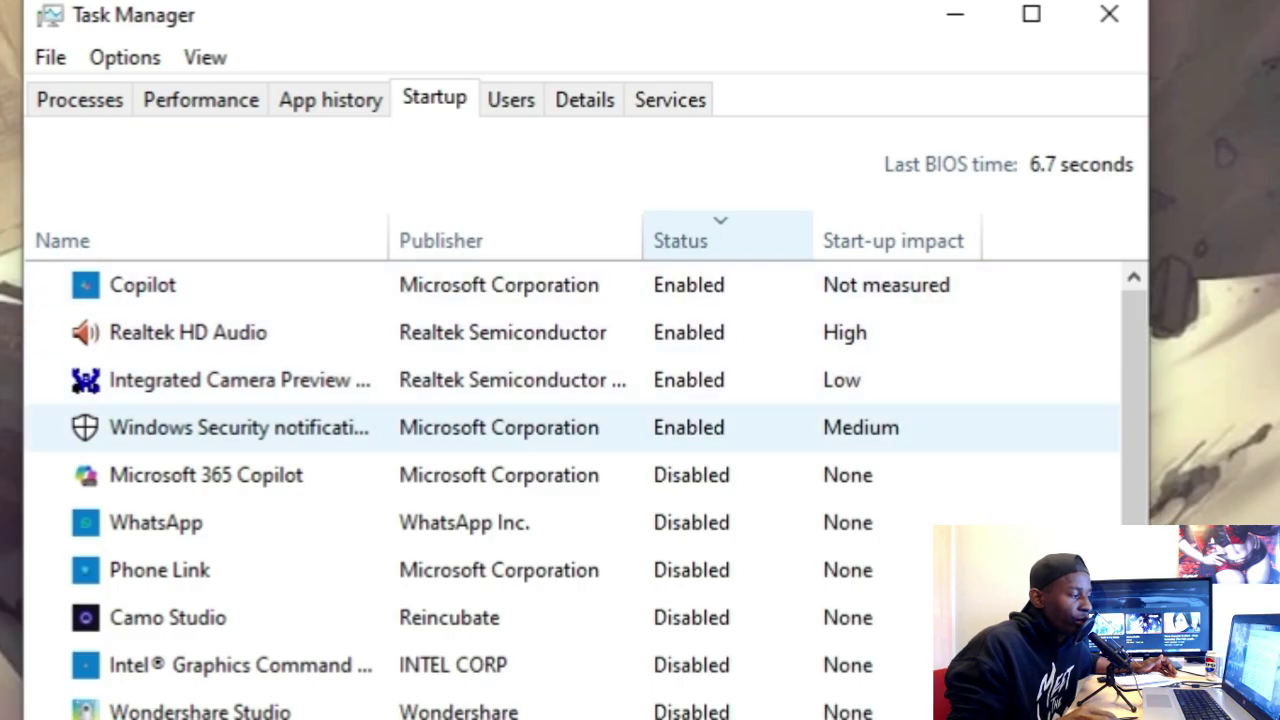
scroll(500, 567, down, 1)
scroll(500, 560, down, 1)
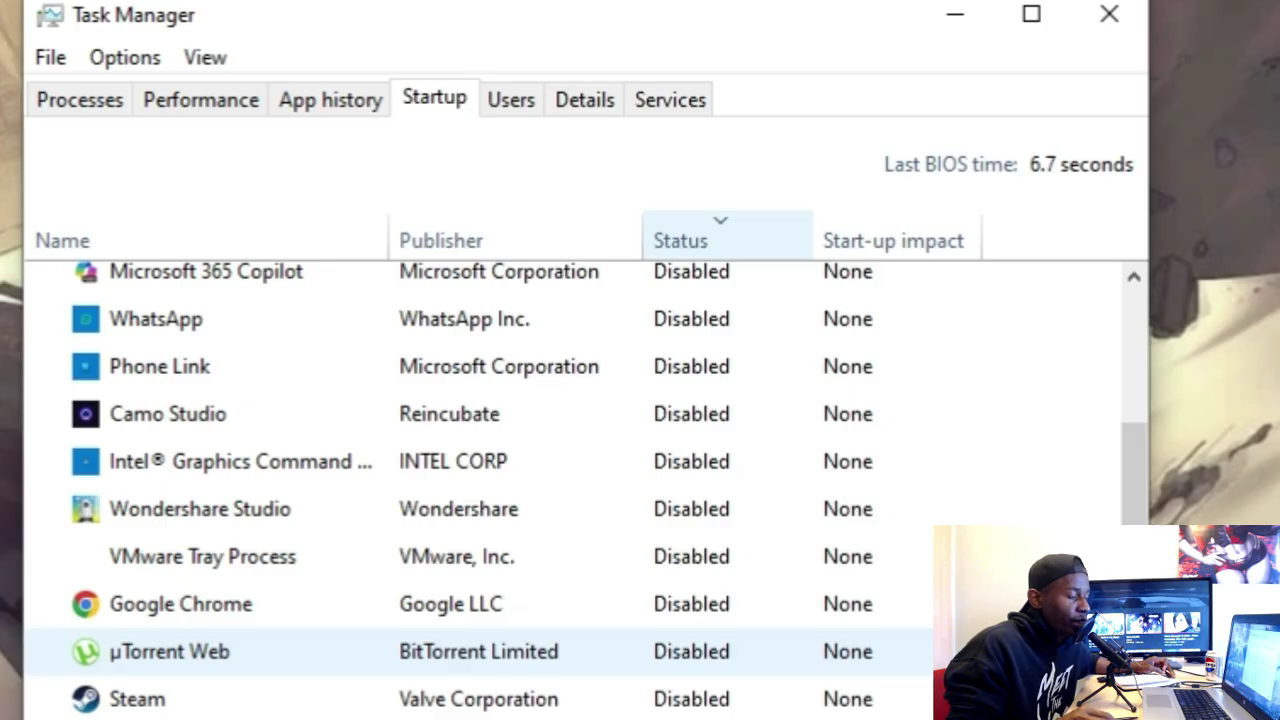
scroll(480, 651, down, 1)
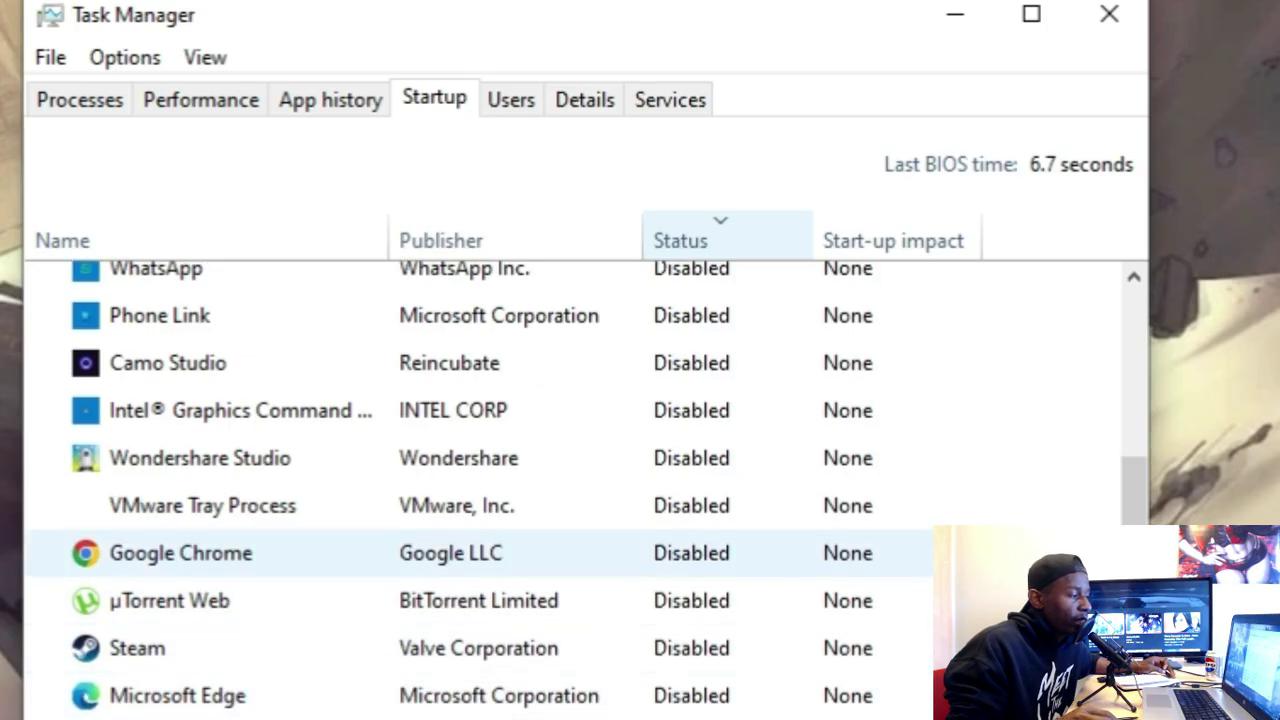
scroll(480, 617, up, 3)
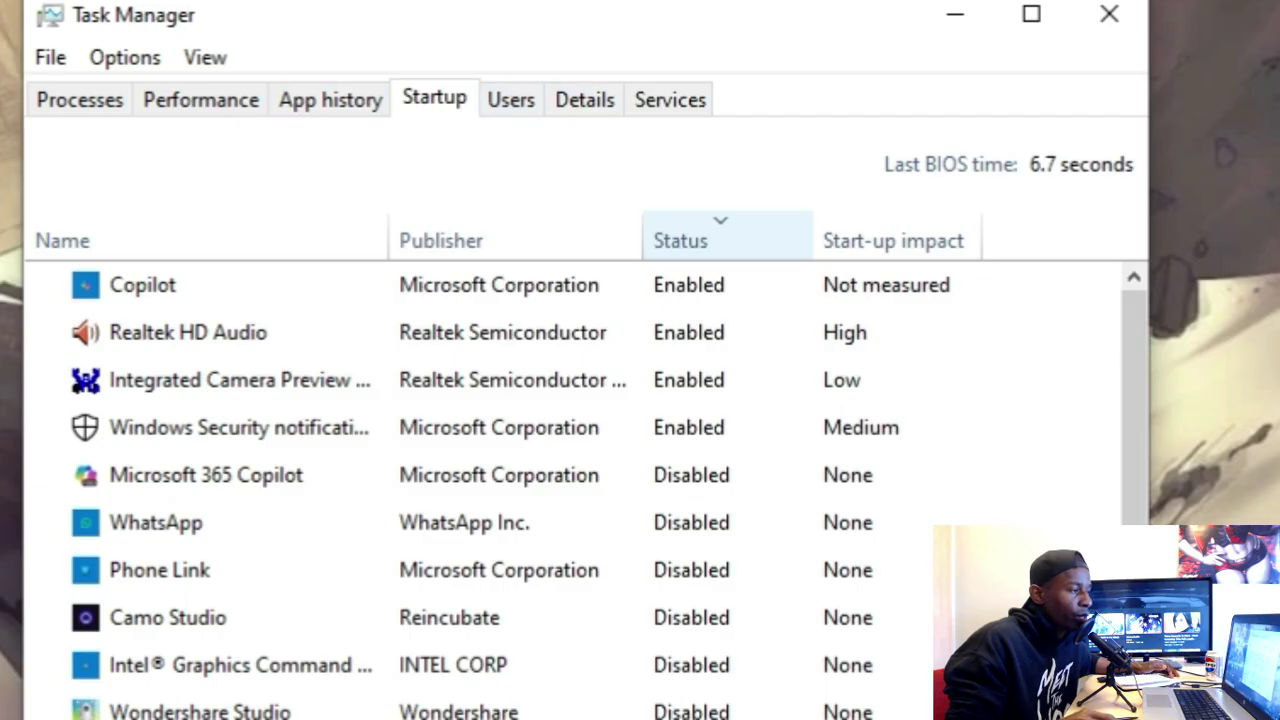
click(1109, 14)
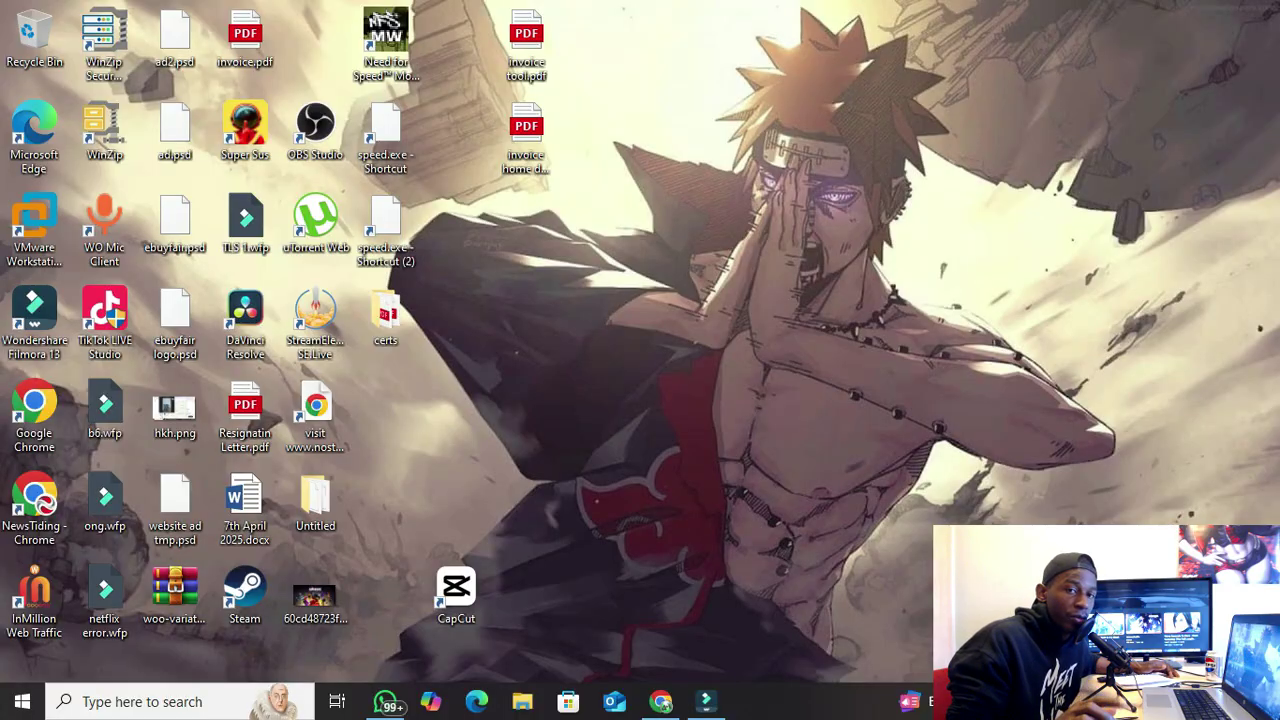
Step: Search for "appear", open the Windows appearance and performance settings, and move the Performance Options window aside
key(super)
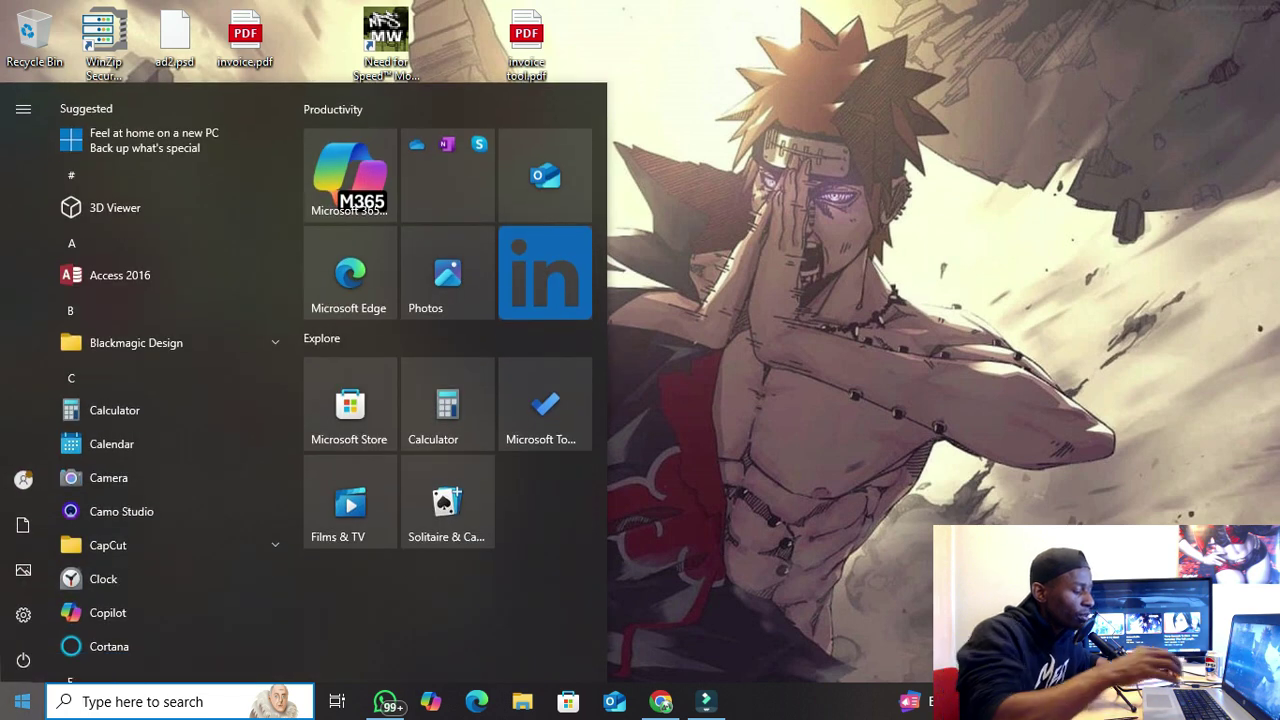
text(appear)
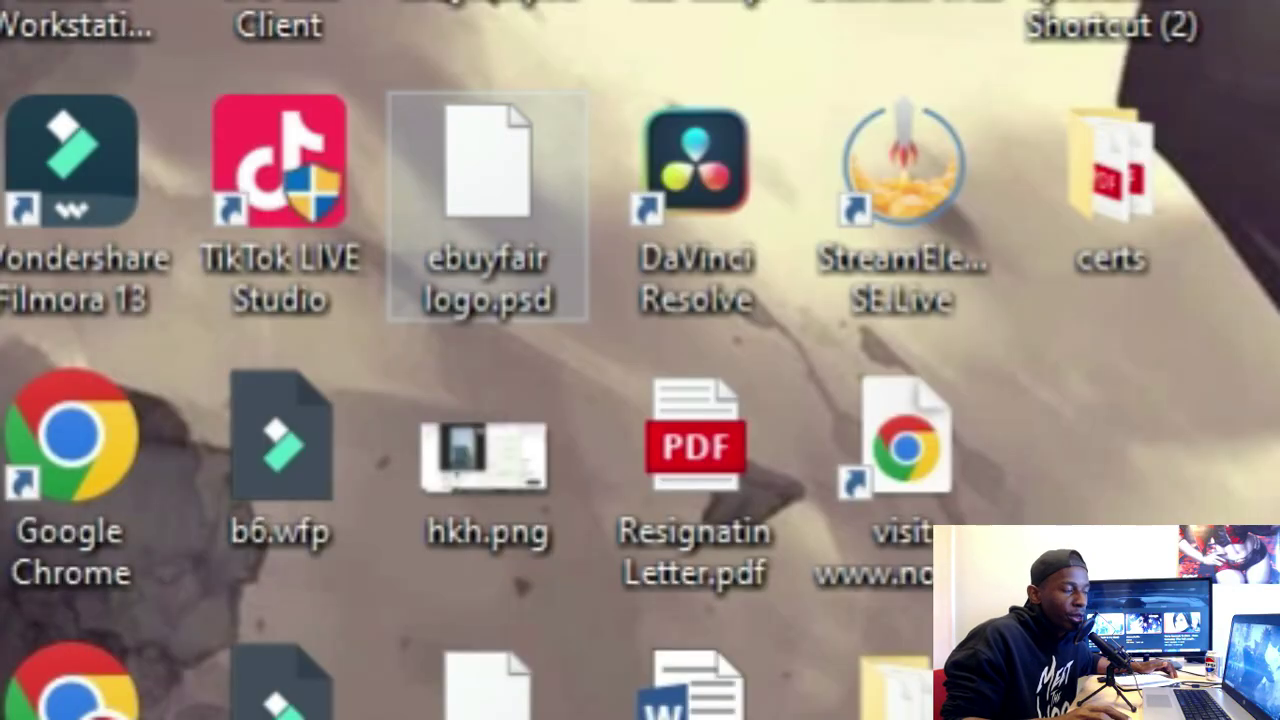
click(165, 338)
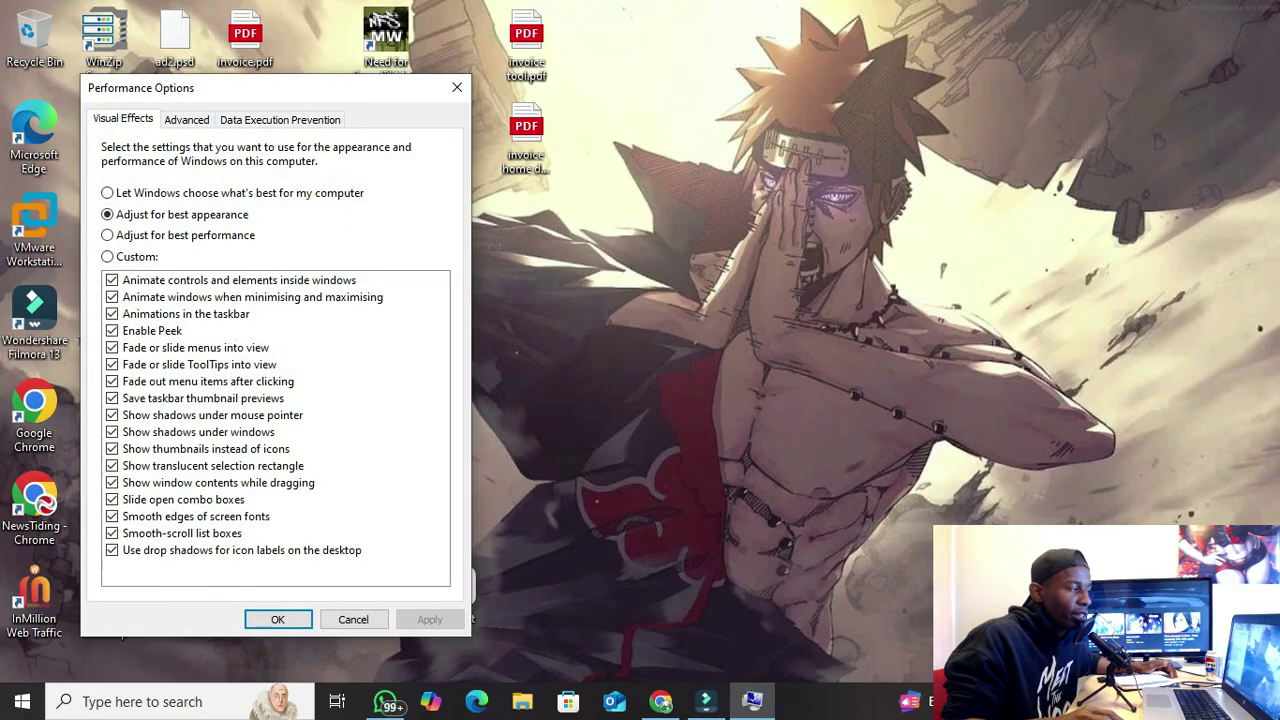
drag(292, 96, 948, 42)
Step: Open Command Prompt as administrator and run chkdsk c: to check the drive for errors
click(22, 701)
text(d)
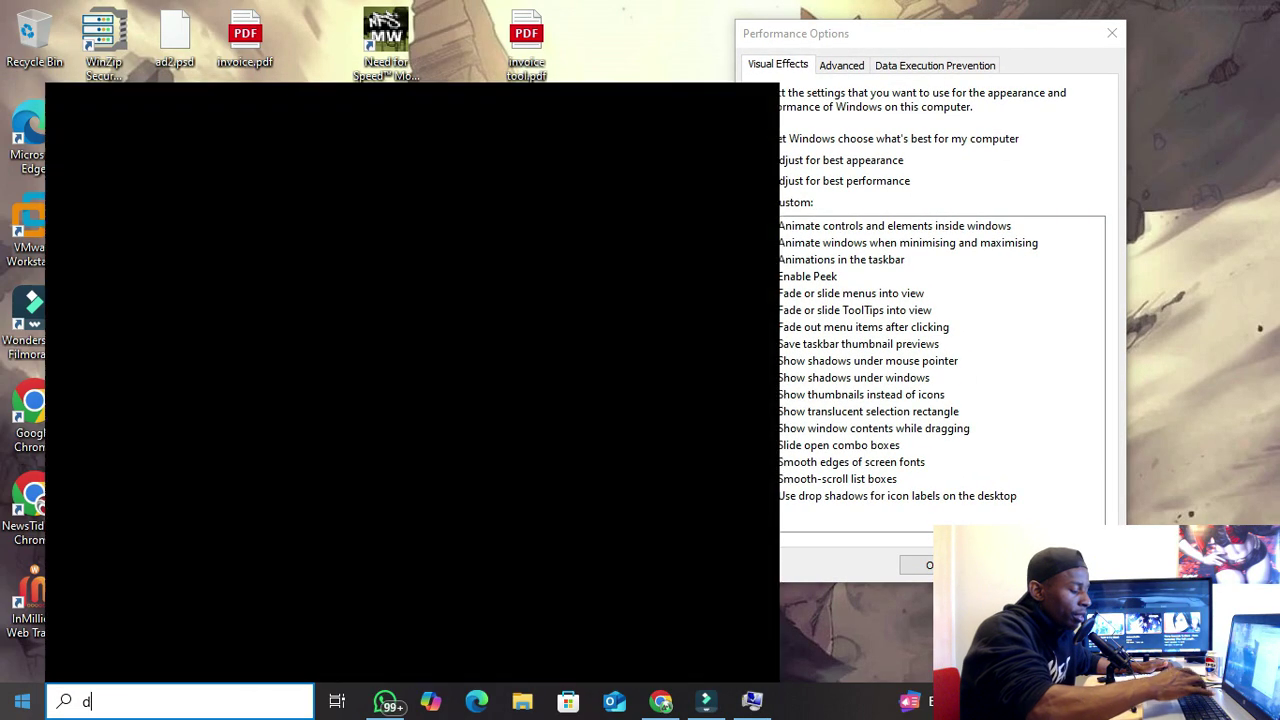
text(i)
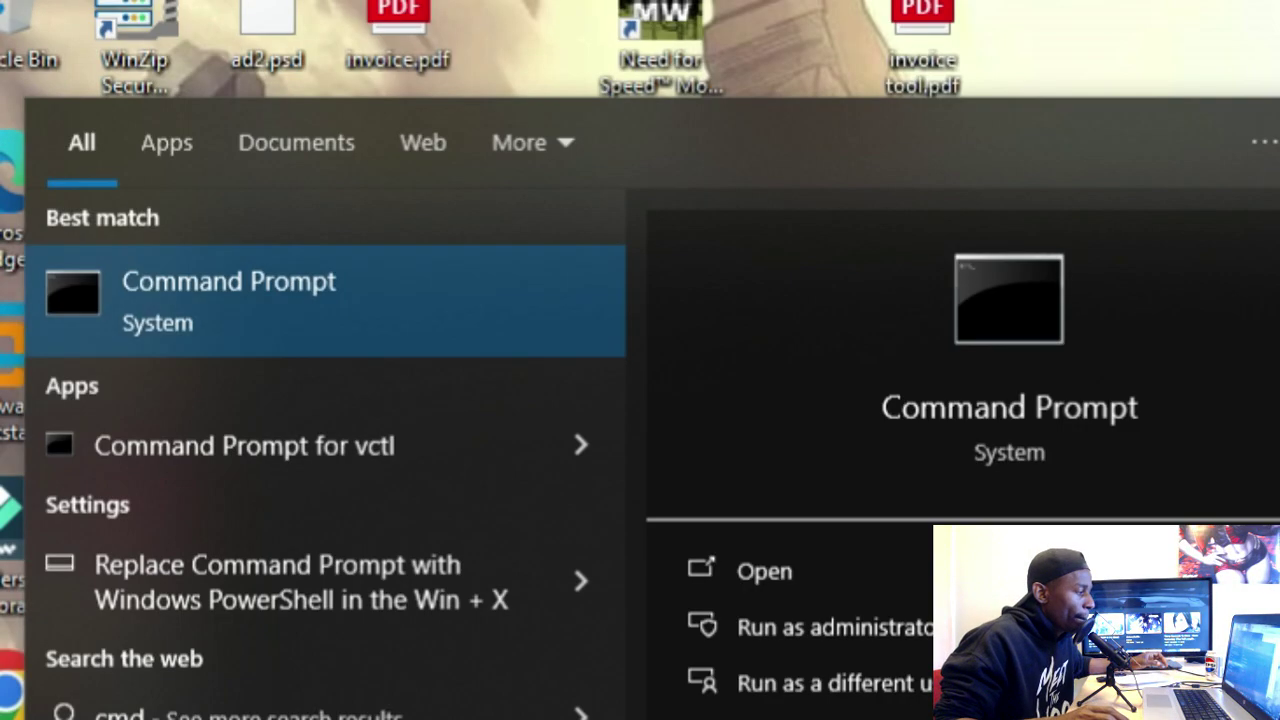
right_click(188, 206)
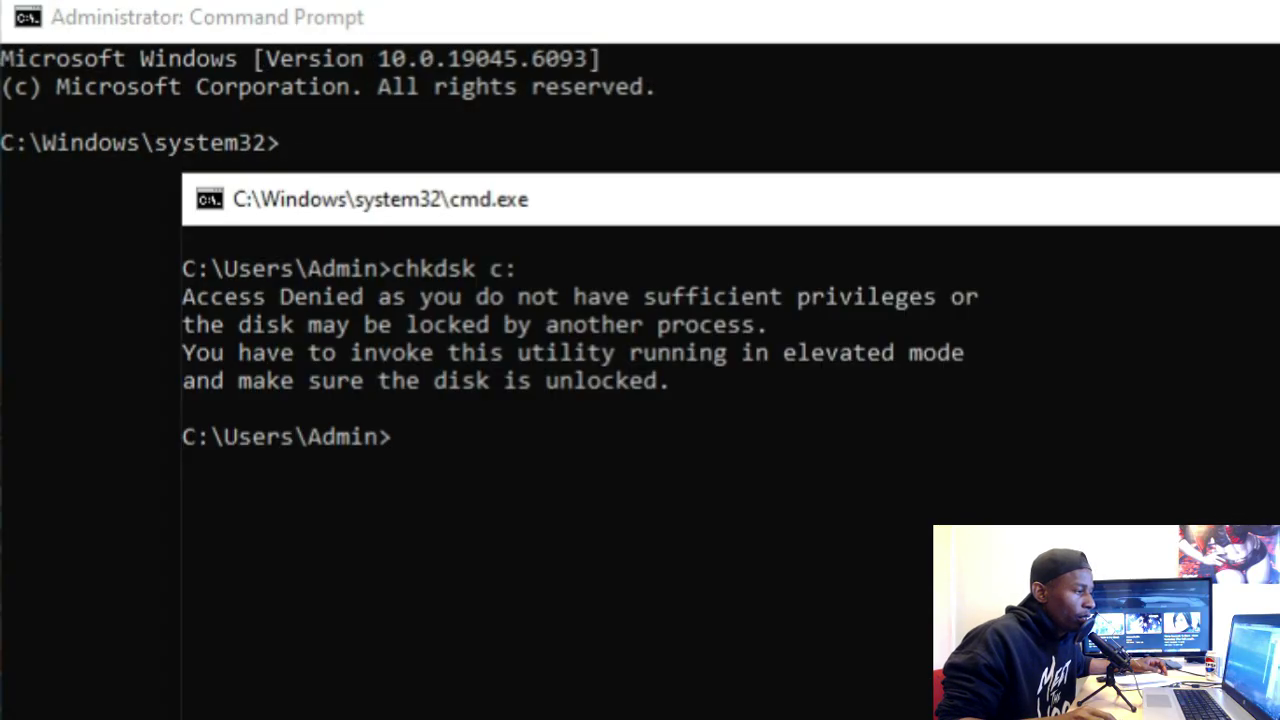
click(594, 422)
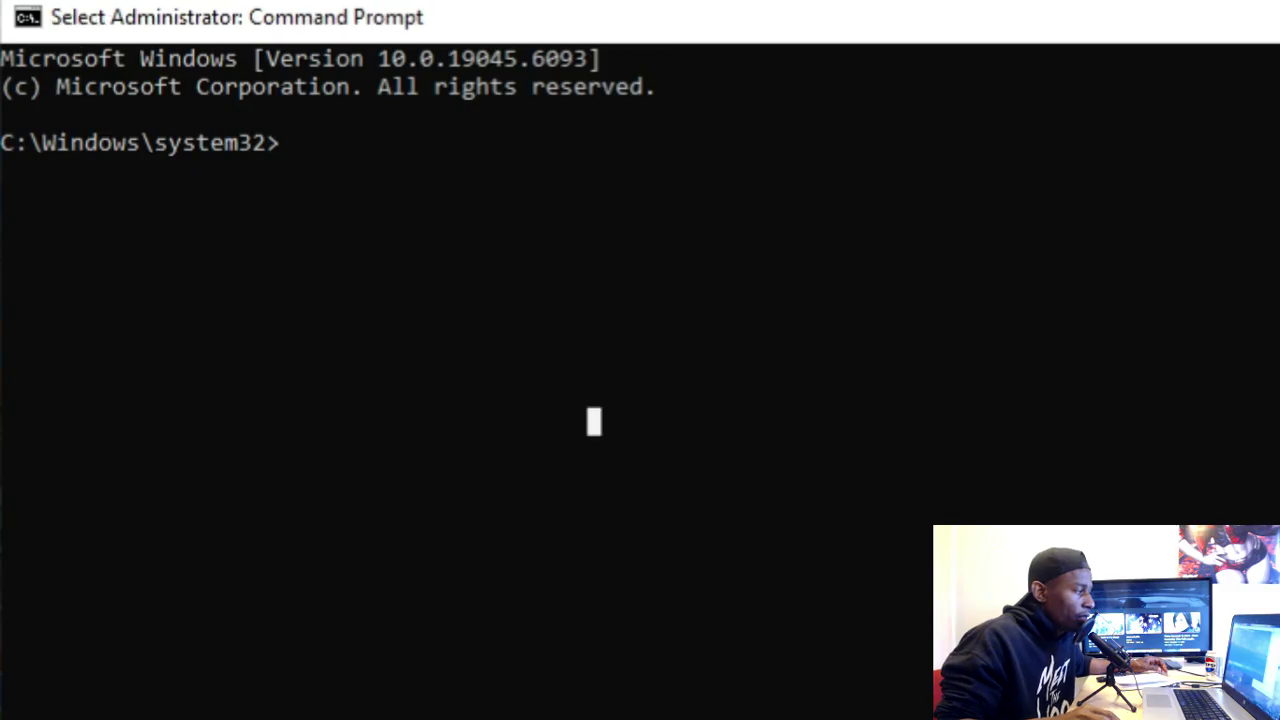
key(Escape)
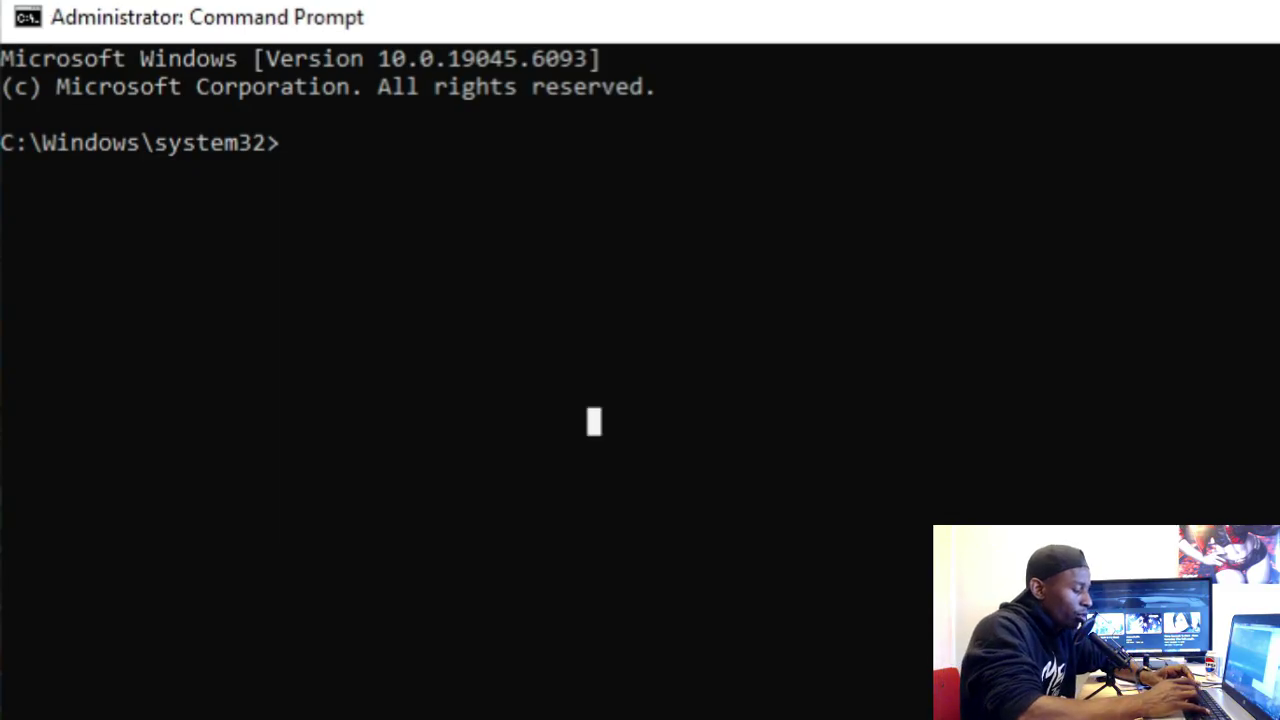
text(chkdsk c:)
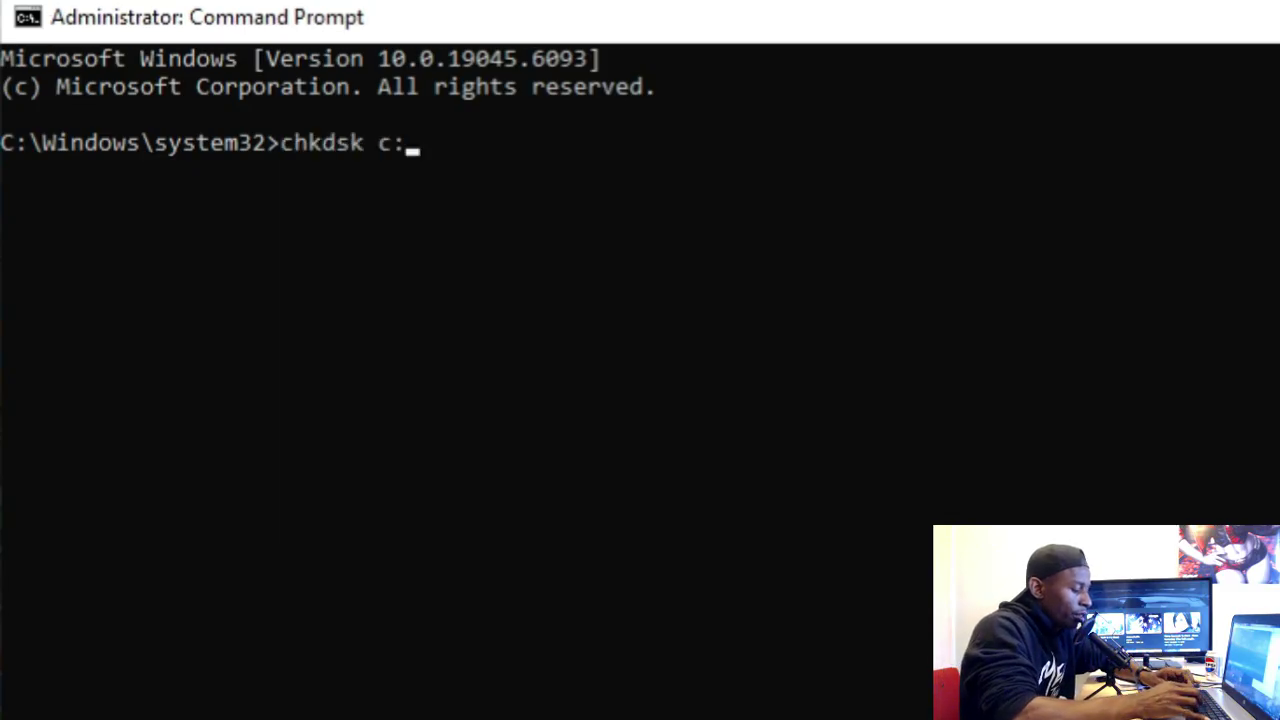
key(Return)
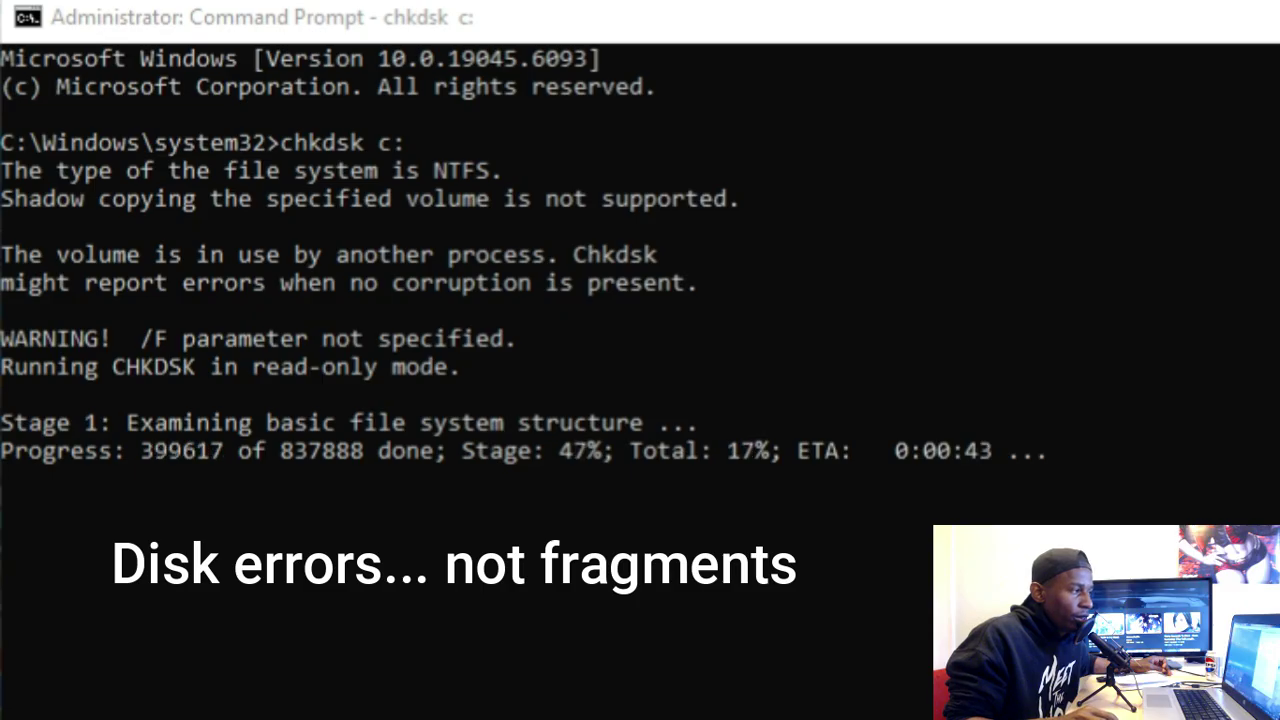
Step: Try the Adjust for best performance preset for visual effects and switch back to Adjust for best appearance
drag(1279, 122, 1225, 122)
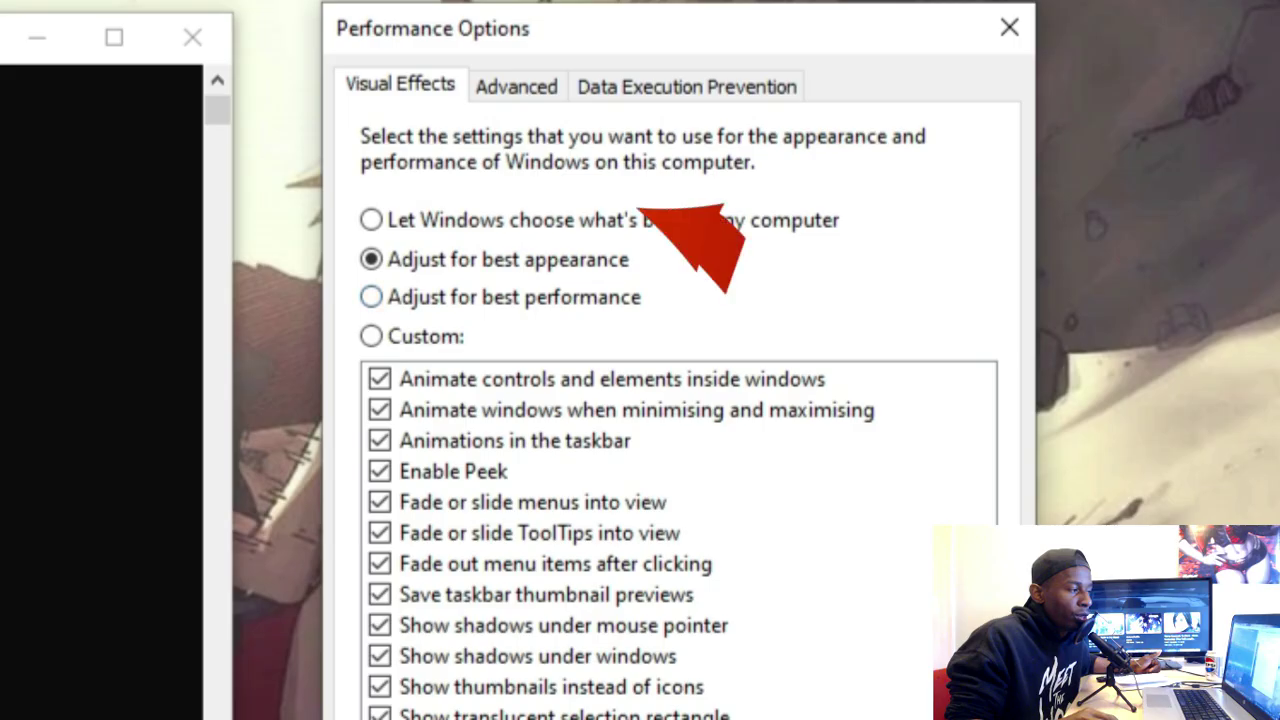
click(371, 297)
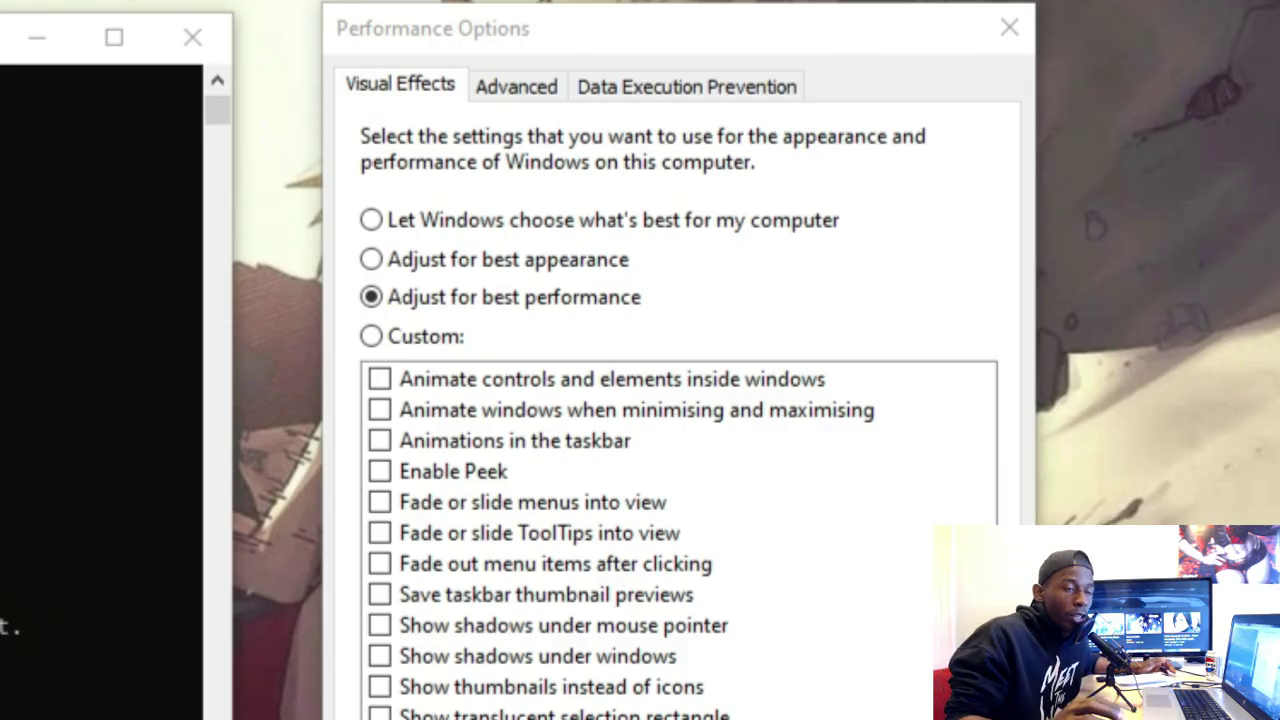
drag(768, 48, 719, 97)
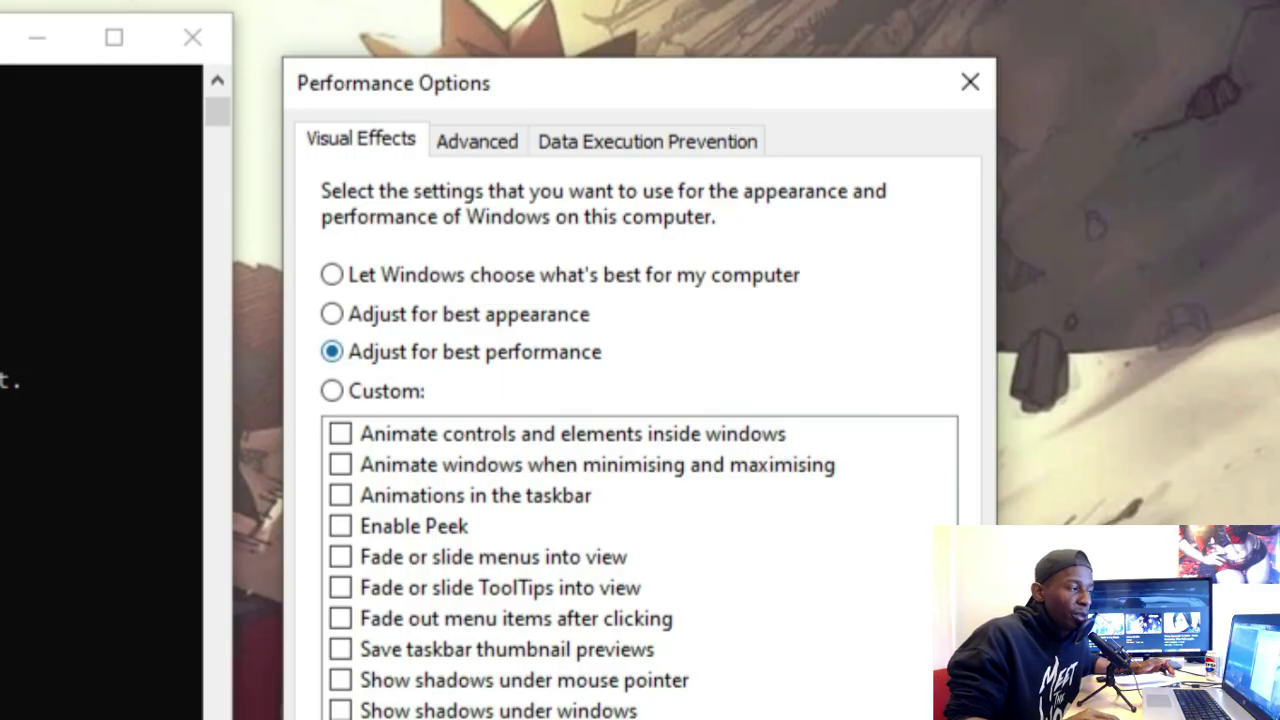
drag(601, 85, 746, 114)
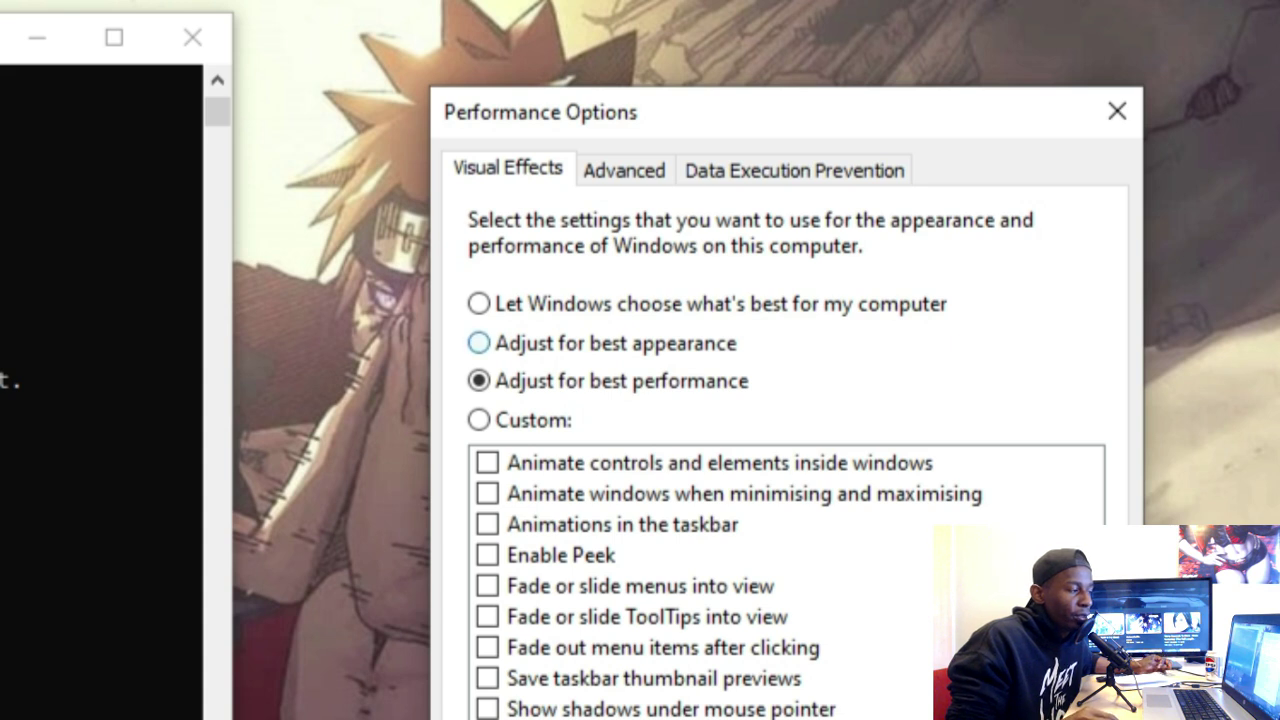
click(479, 343)
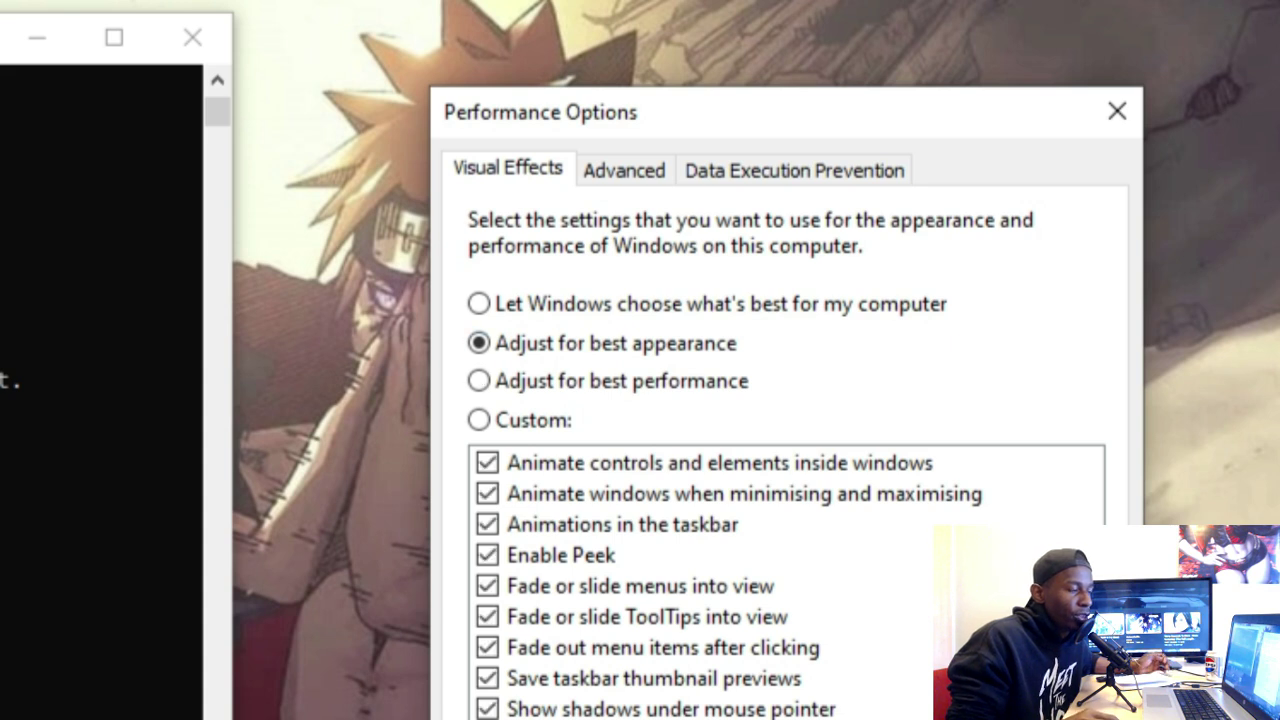
Step: Try setting processor scheduling to favour Background services and switch it back to Programs
key(ctrl+Tab)
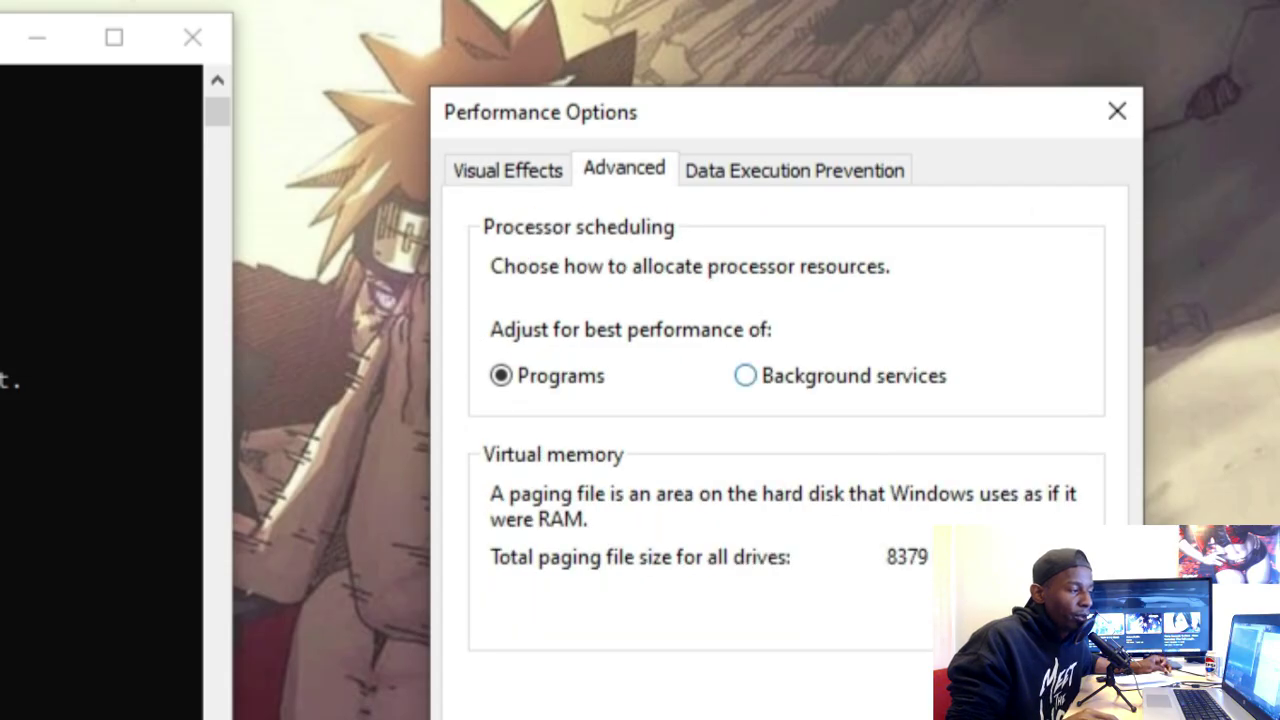
click(745, 375)
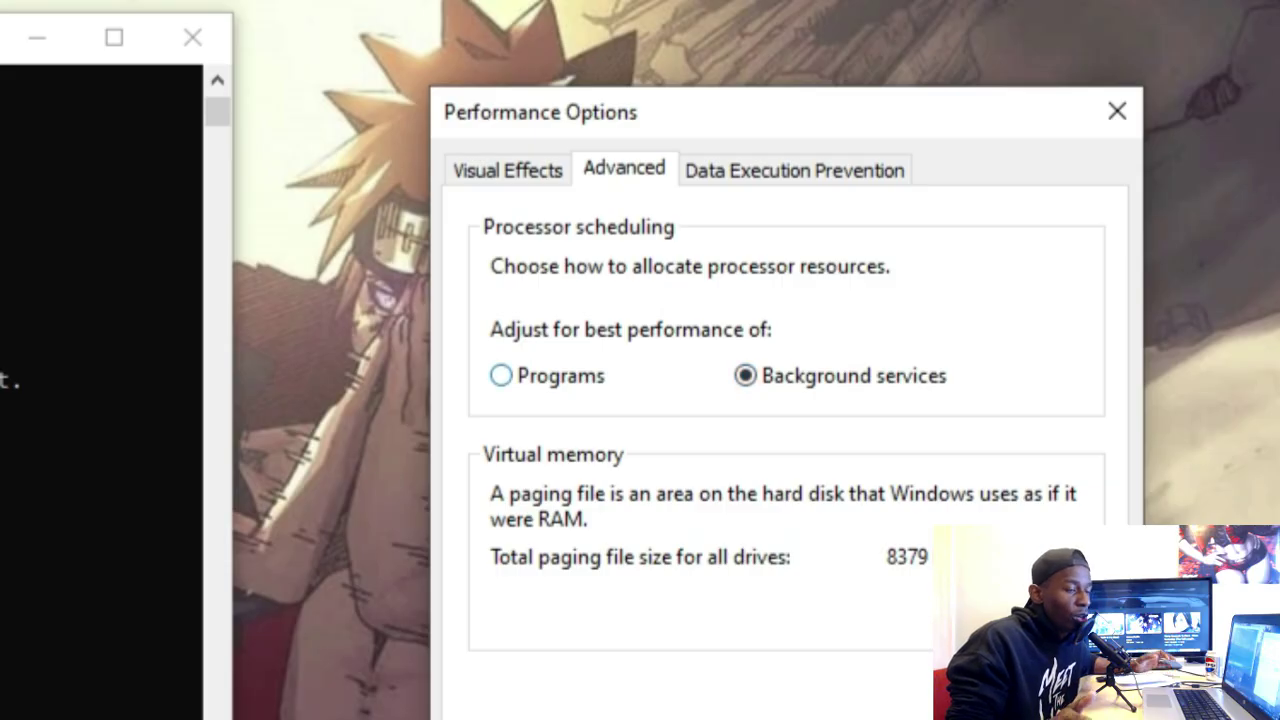
click(500, 375)
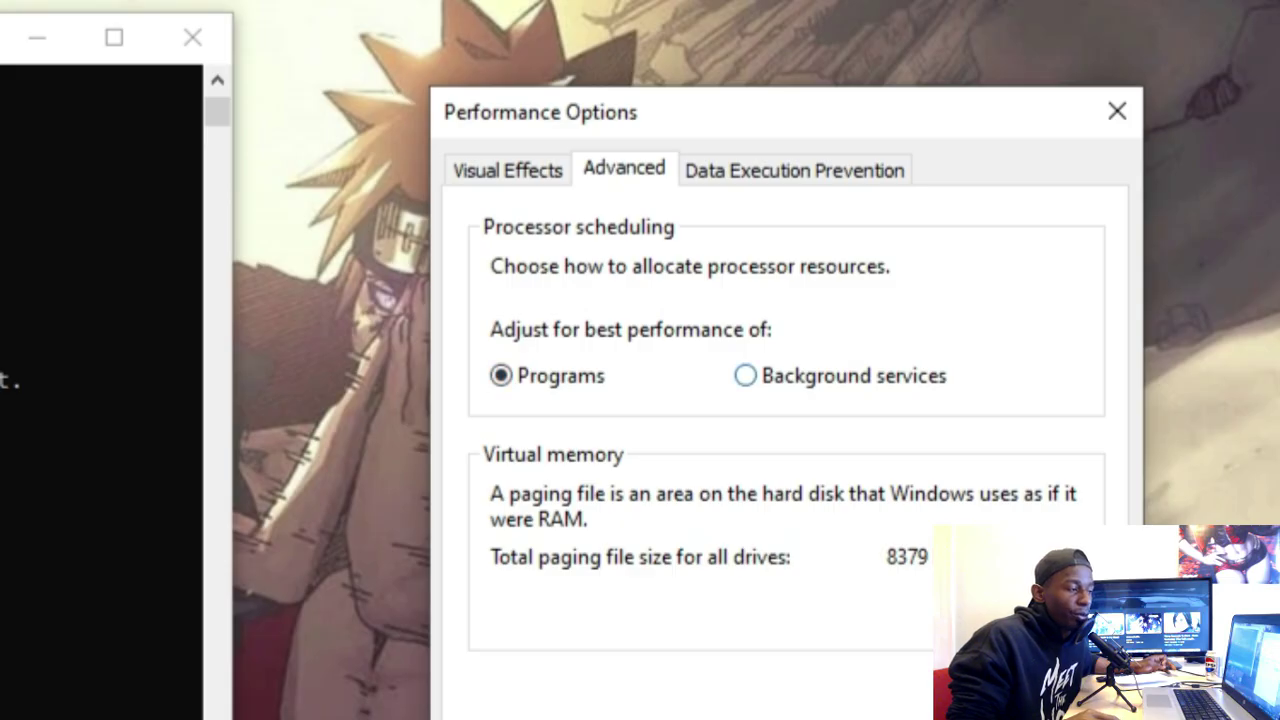
Step: Try a custom paging file size for drive C: with automatic management off, then restore automatic management and cancel the Virtual Memory changes
key(alt+c)
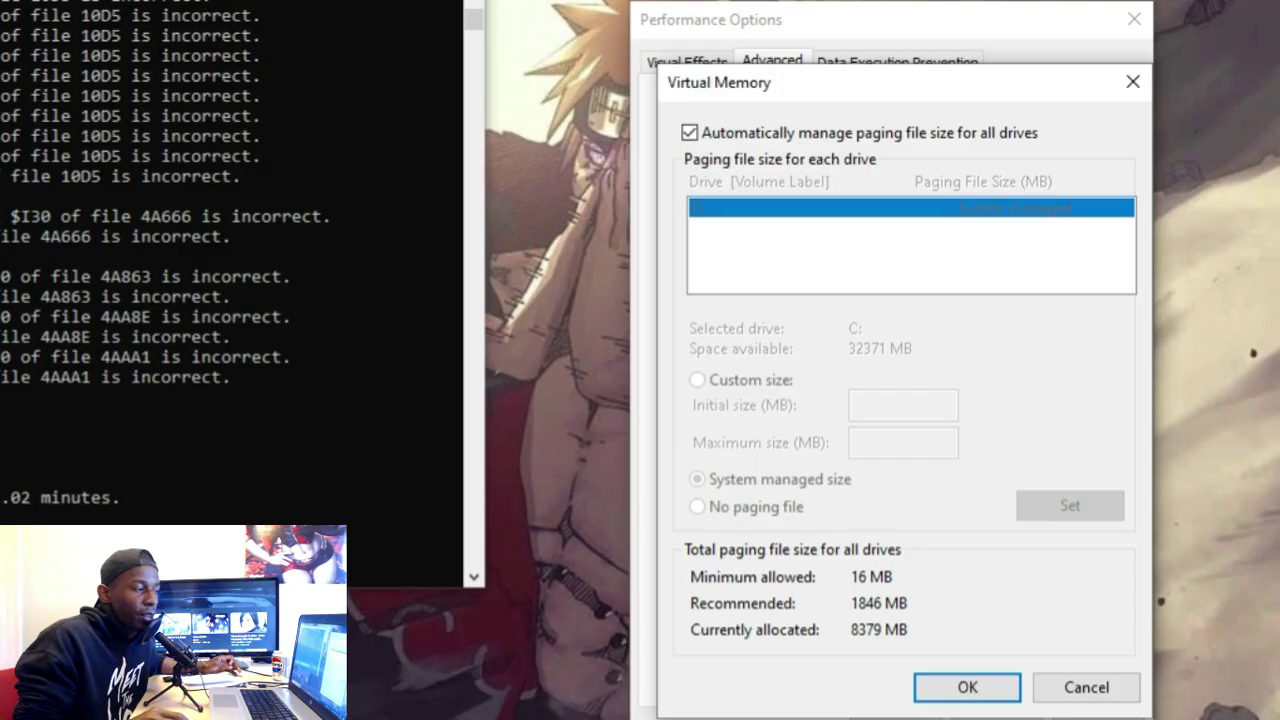
key(space)
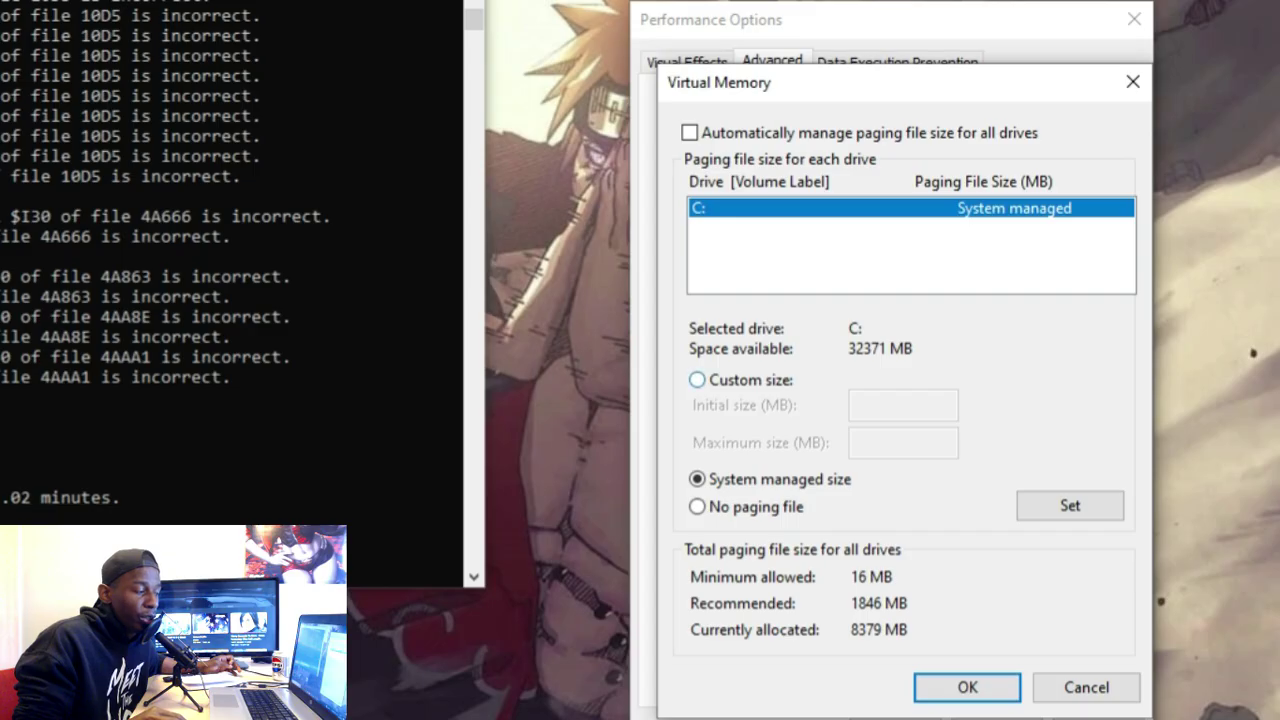
click(697, 380)
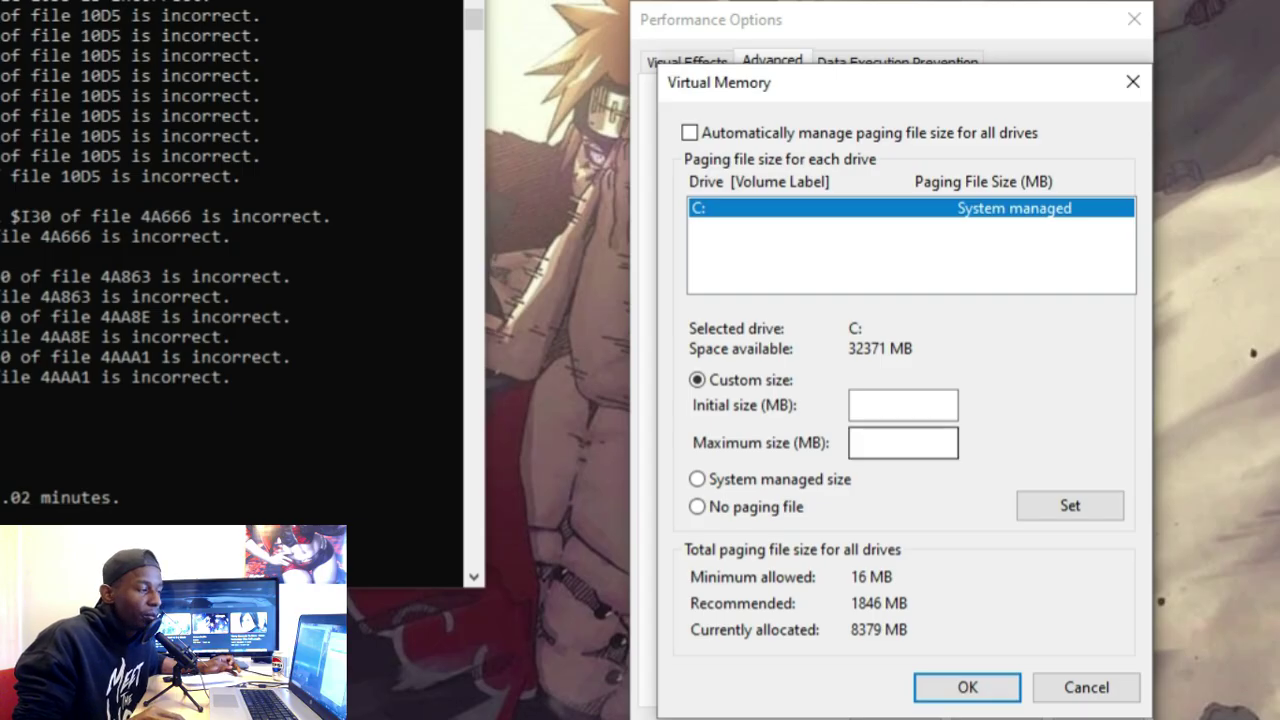
key(alt+a)
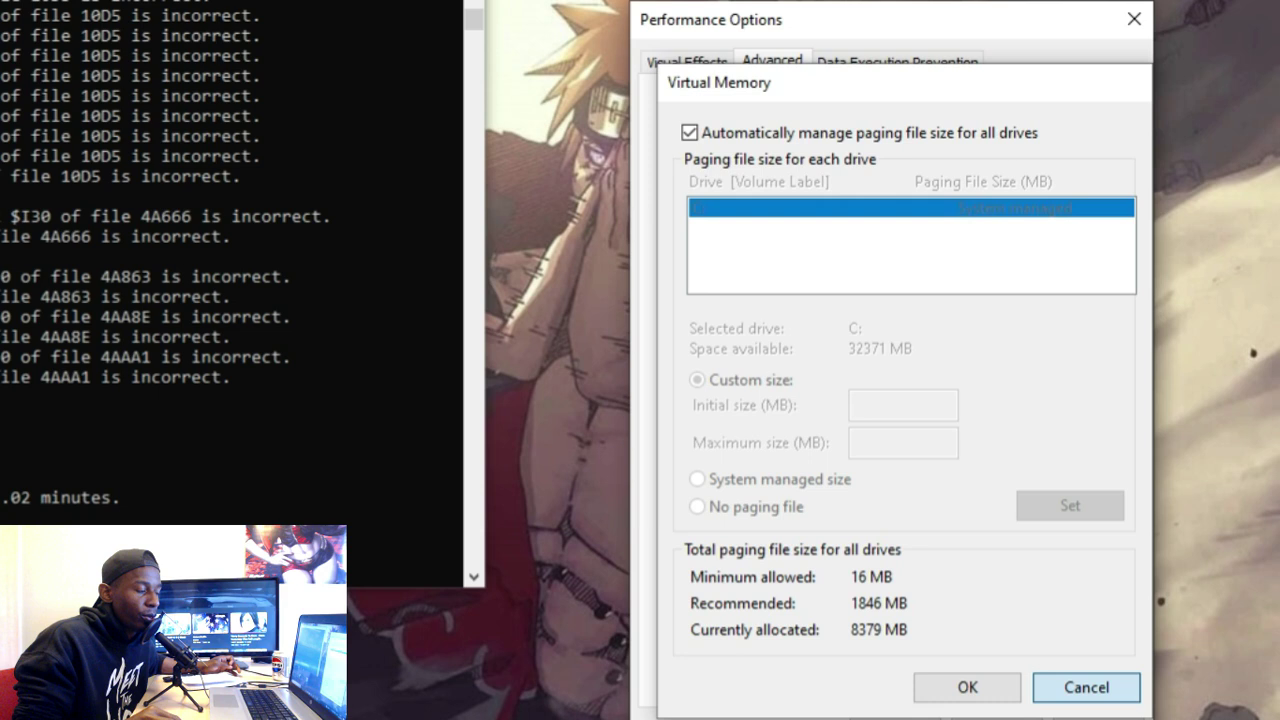
key(Escape)
Step: View the Data Execution Prevention settings and close Performance Options without applying changes
key(ctrl+Tab)
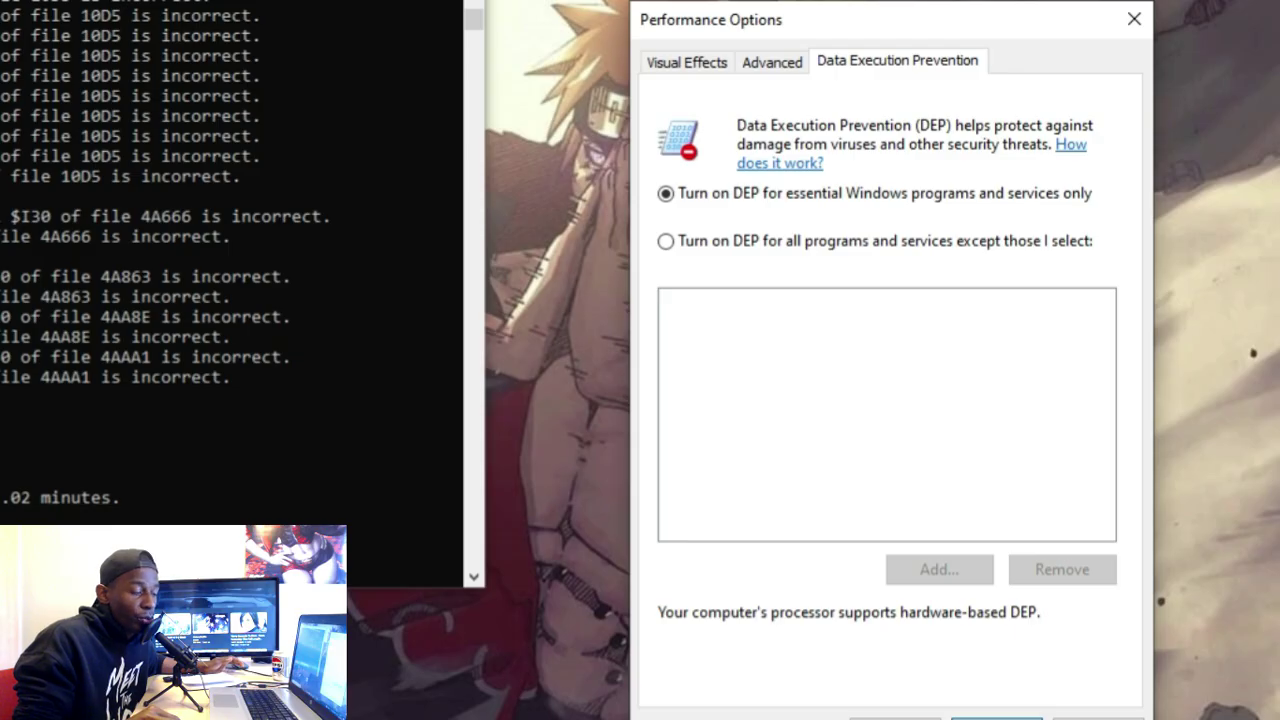
key(Return)
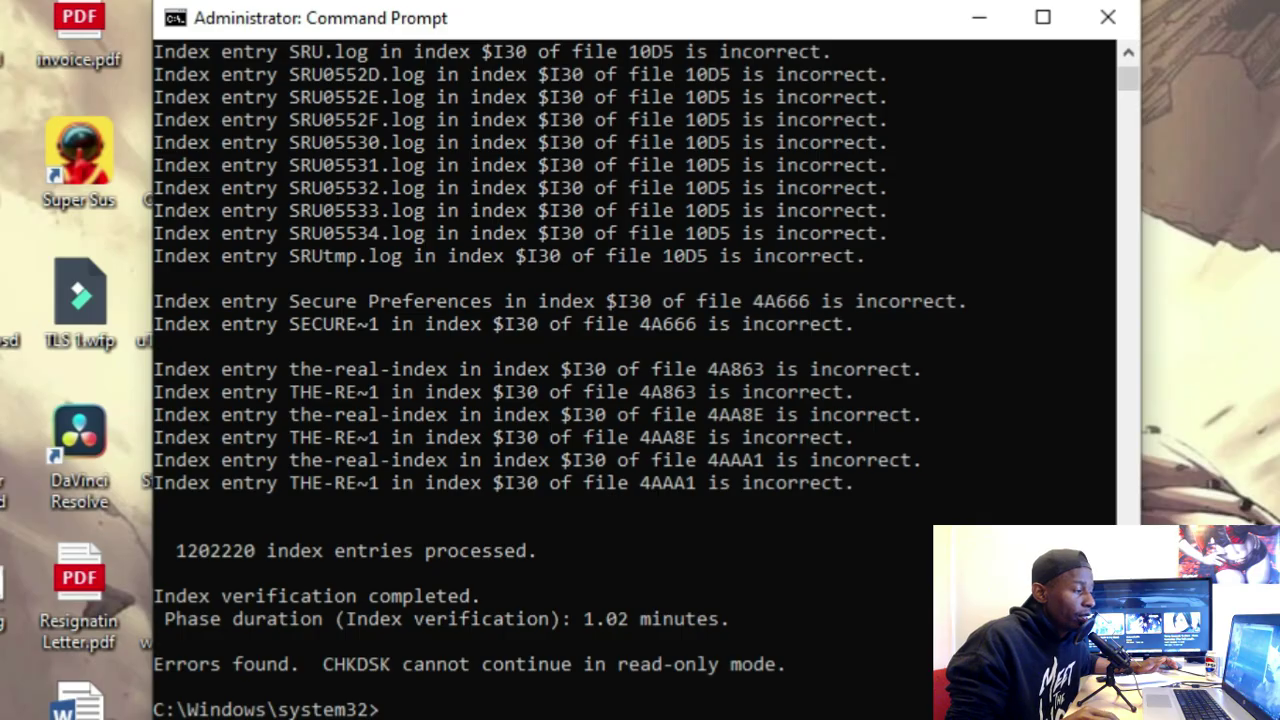
Step: Examine the chkdsk results for drive C: and close the Command Prompt window
scroll(635, 380, up, 6)
scroll(635, 380, down, 9)
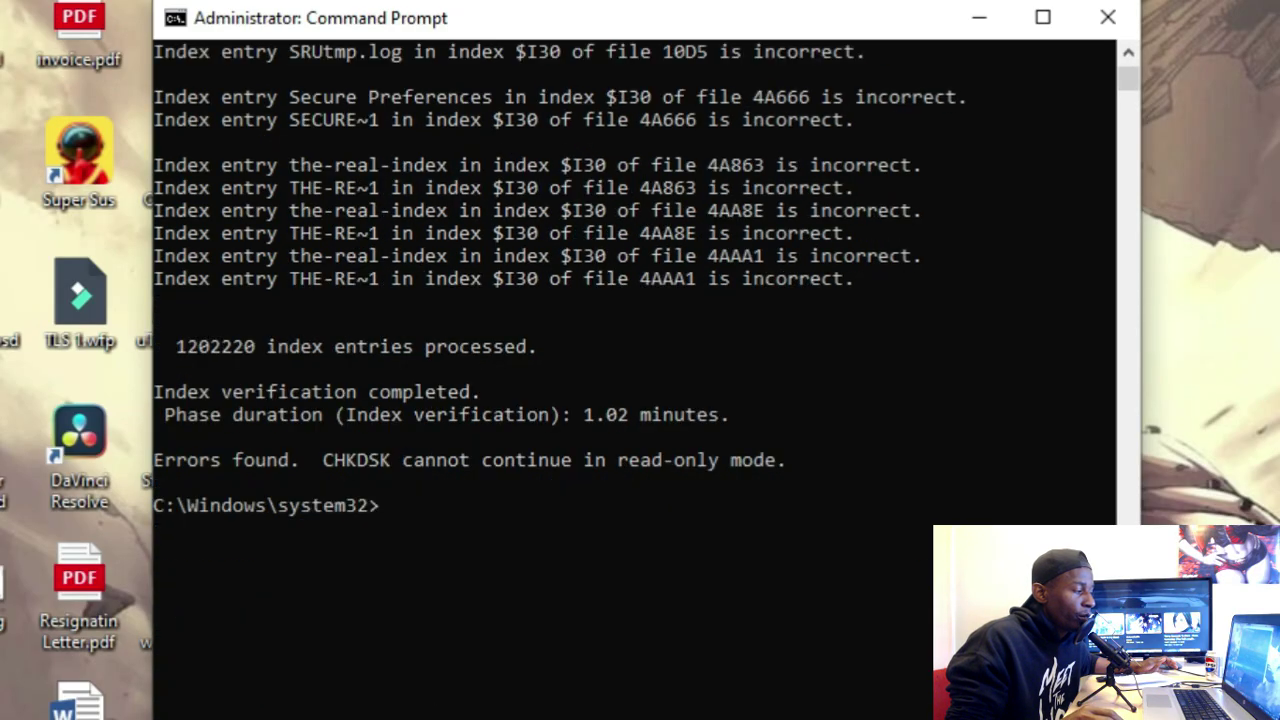
click(1108, 17)
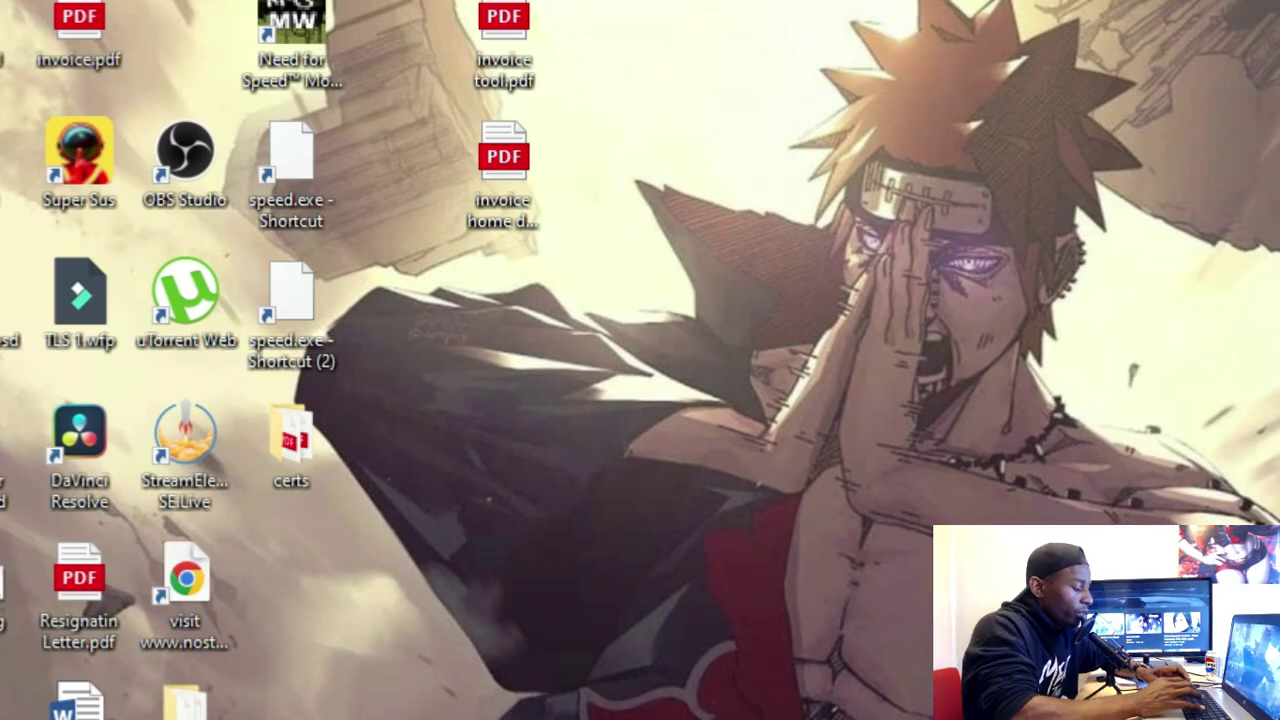
Step: Open Defragment and Optimise Drives and optimise the solid state drive C:
key(super)
text(defrag)
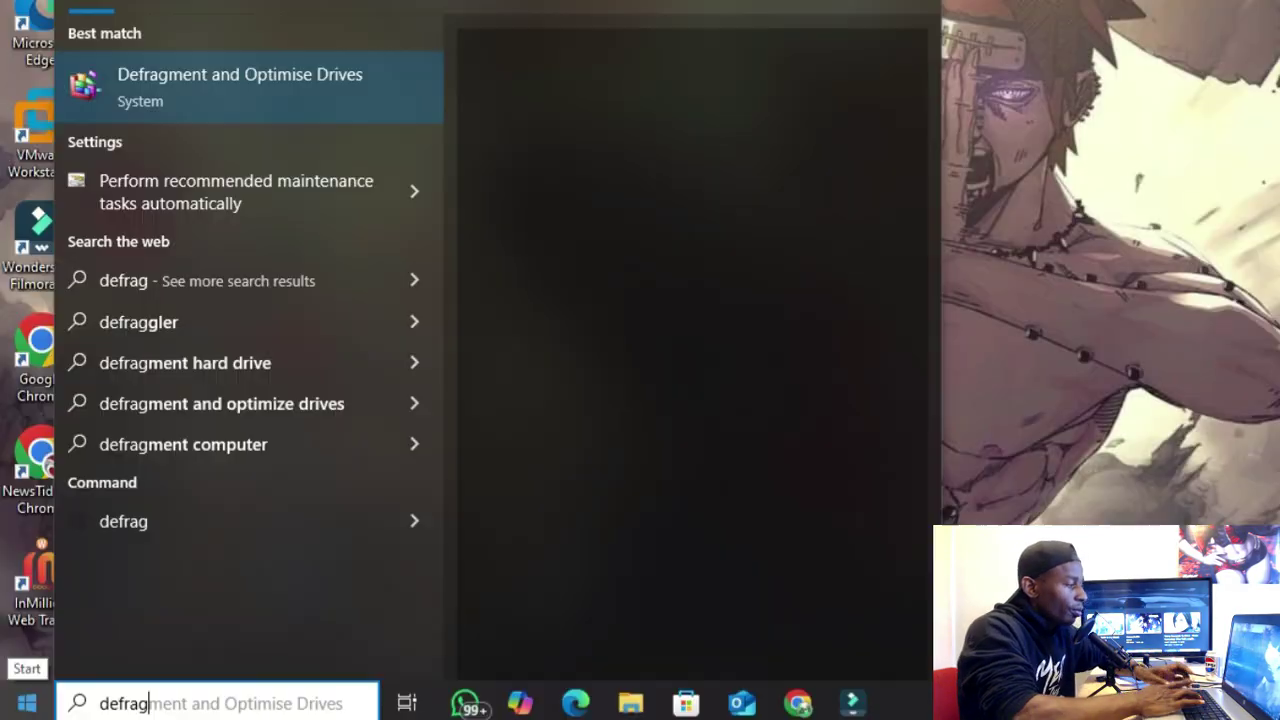
key(Return)
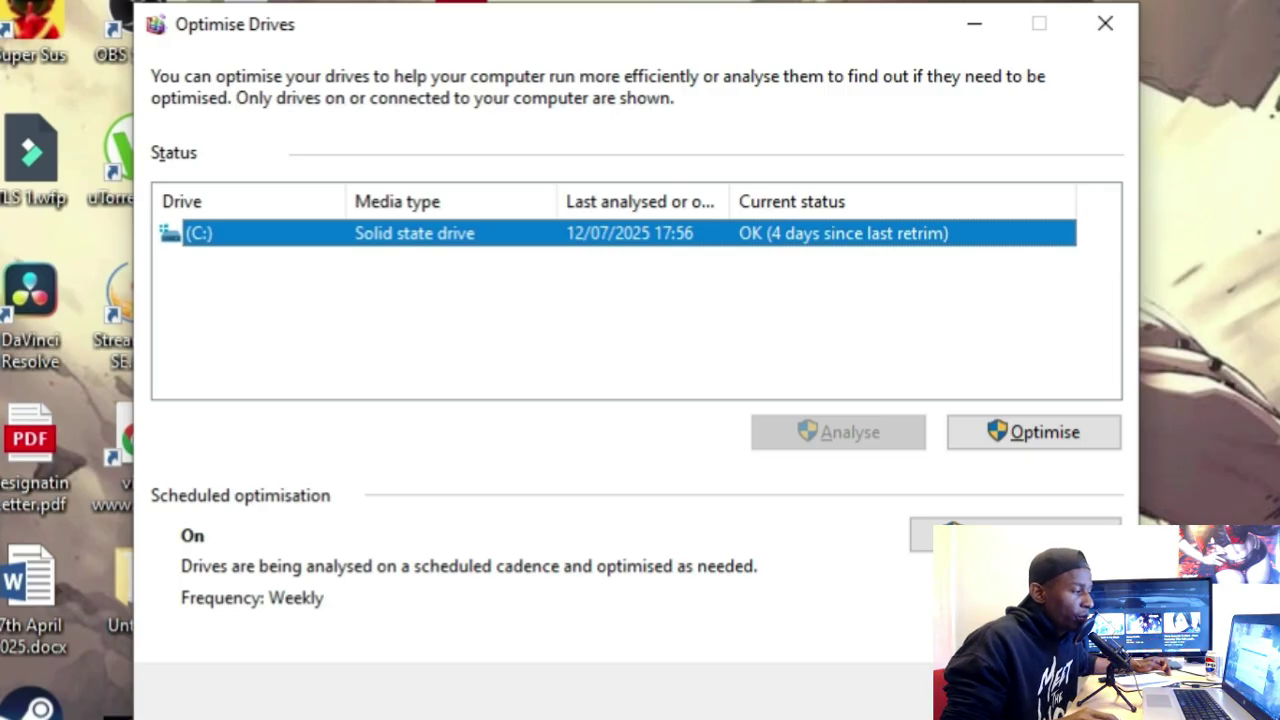
key(ctrl+space)
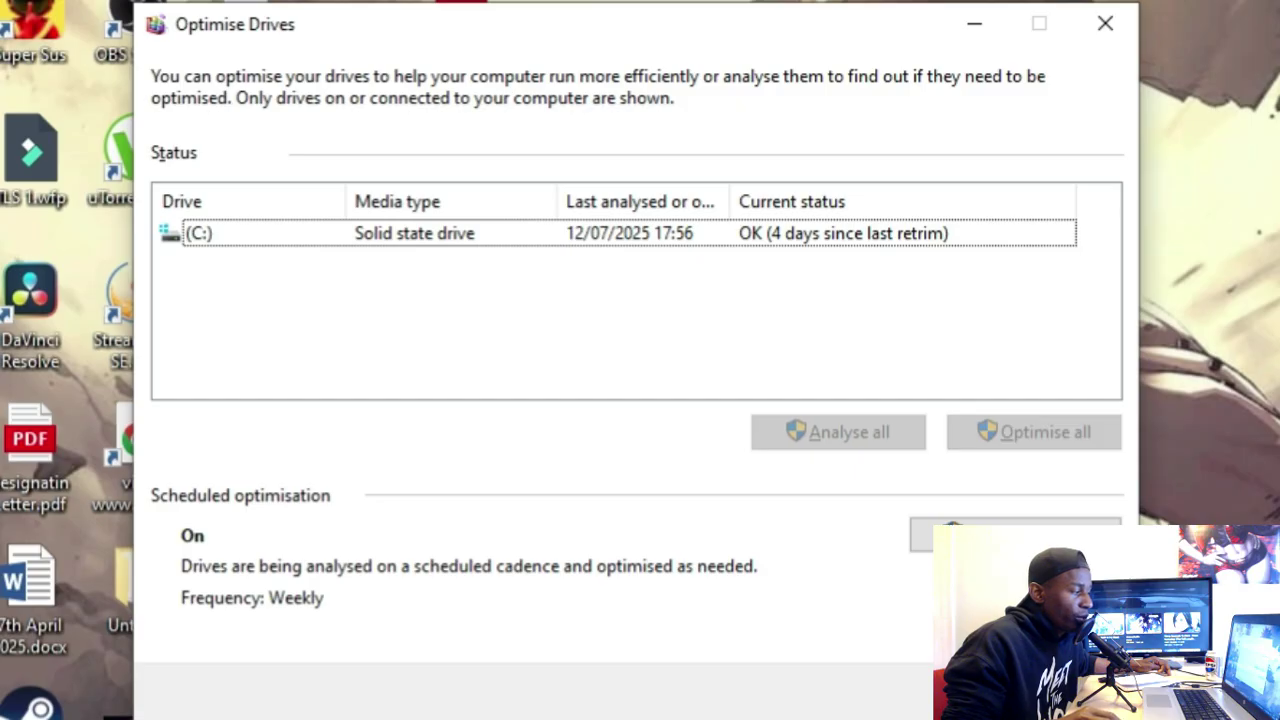
key(ctrl+space)
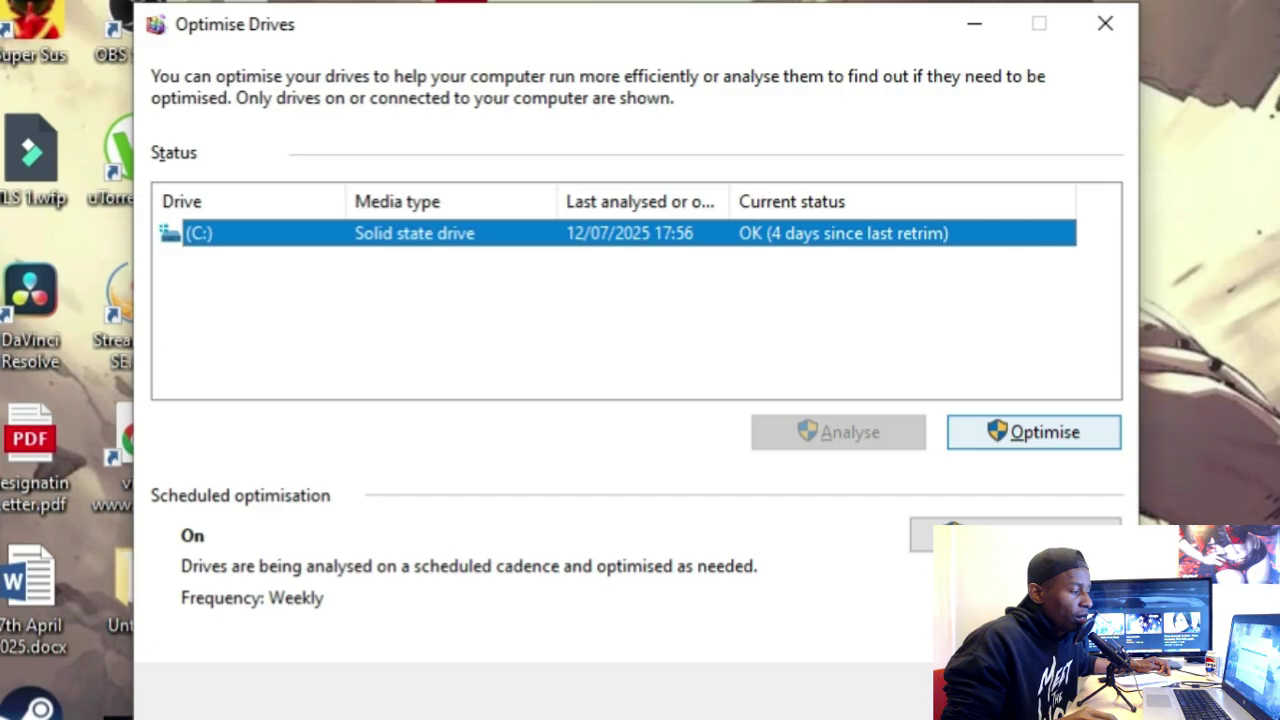
key(Tab)
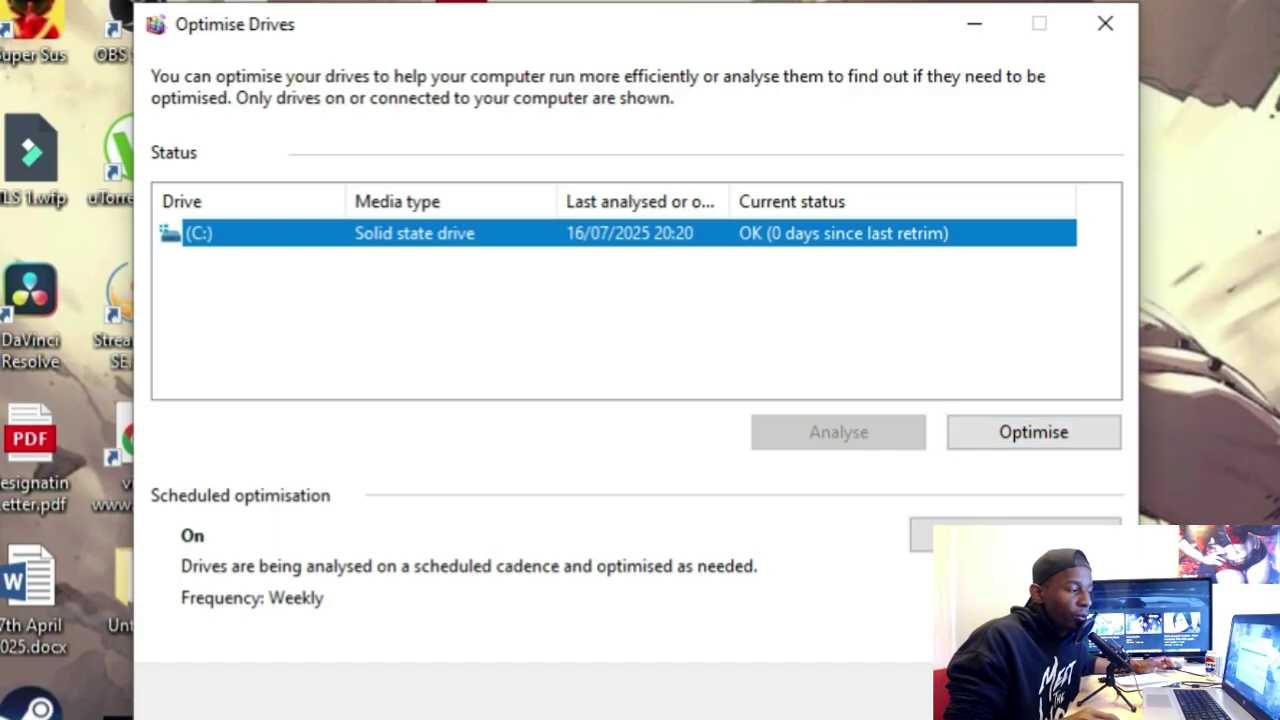
click(1033, 432)
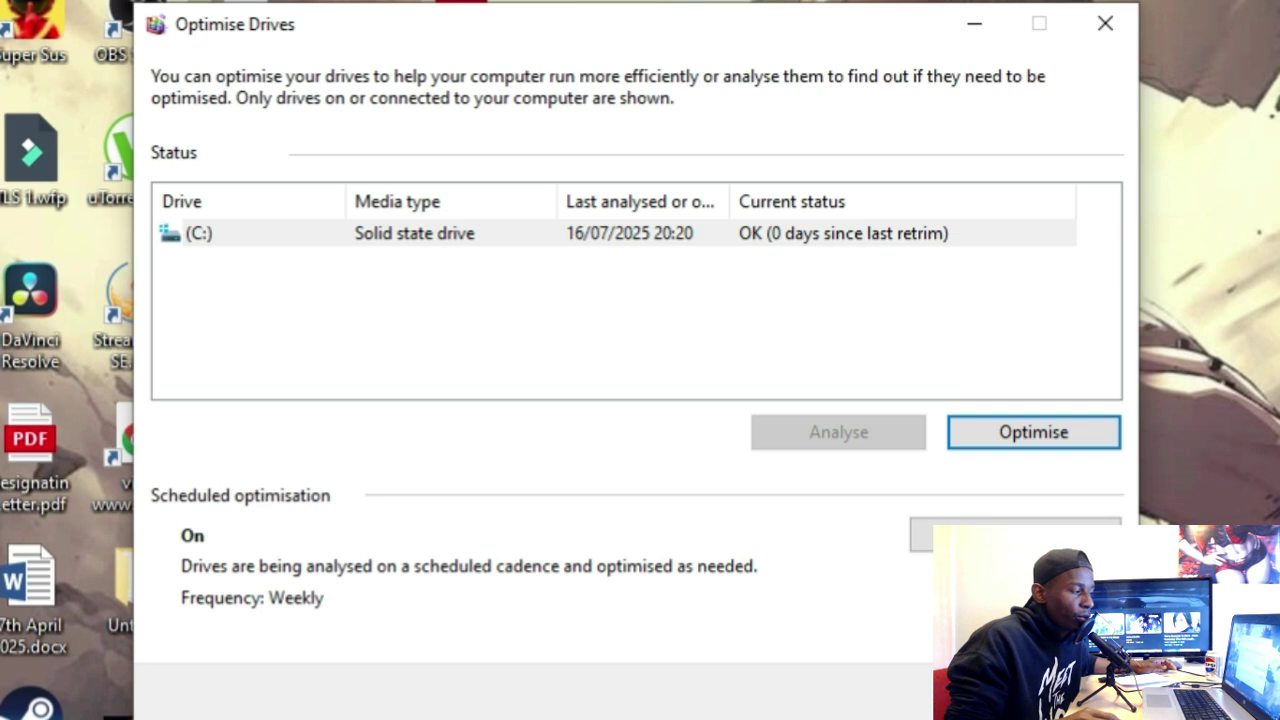
Step: View the scheduled optimisation settings for the drives and cancel without changing them
click(198, 233)
click(1015, 535)
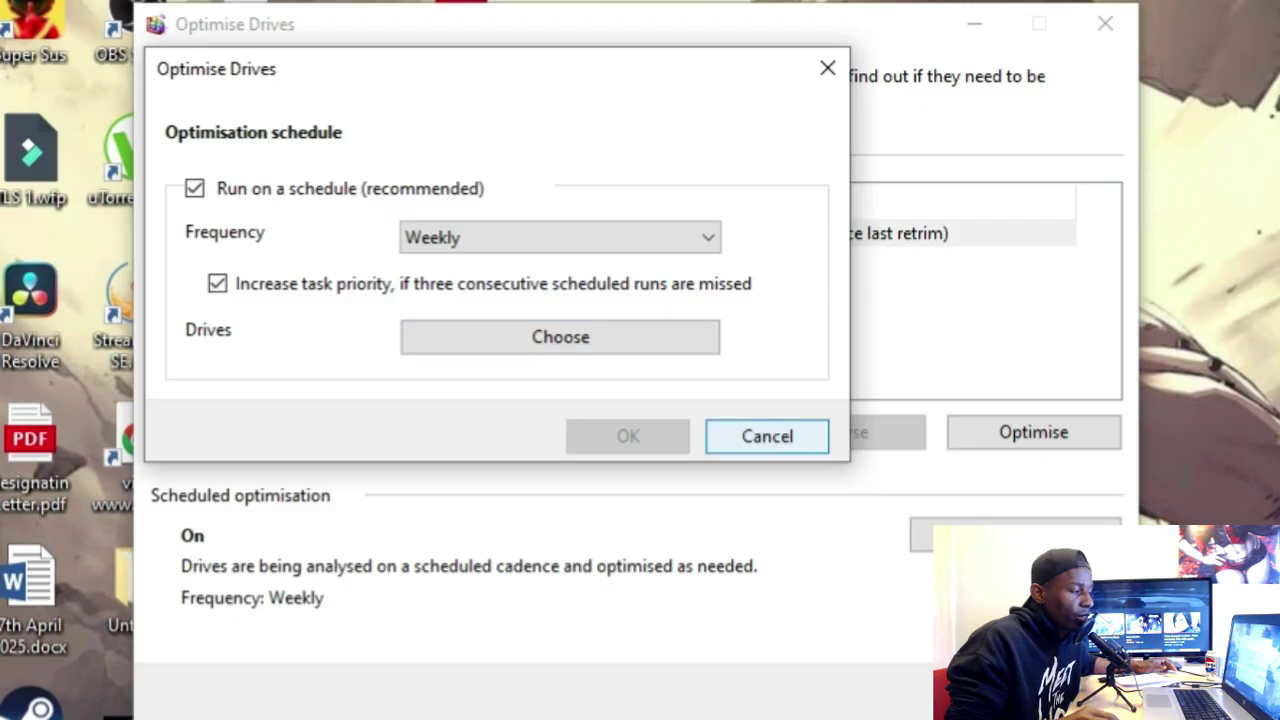
click(767, 436)
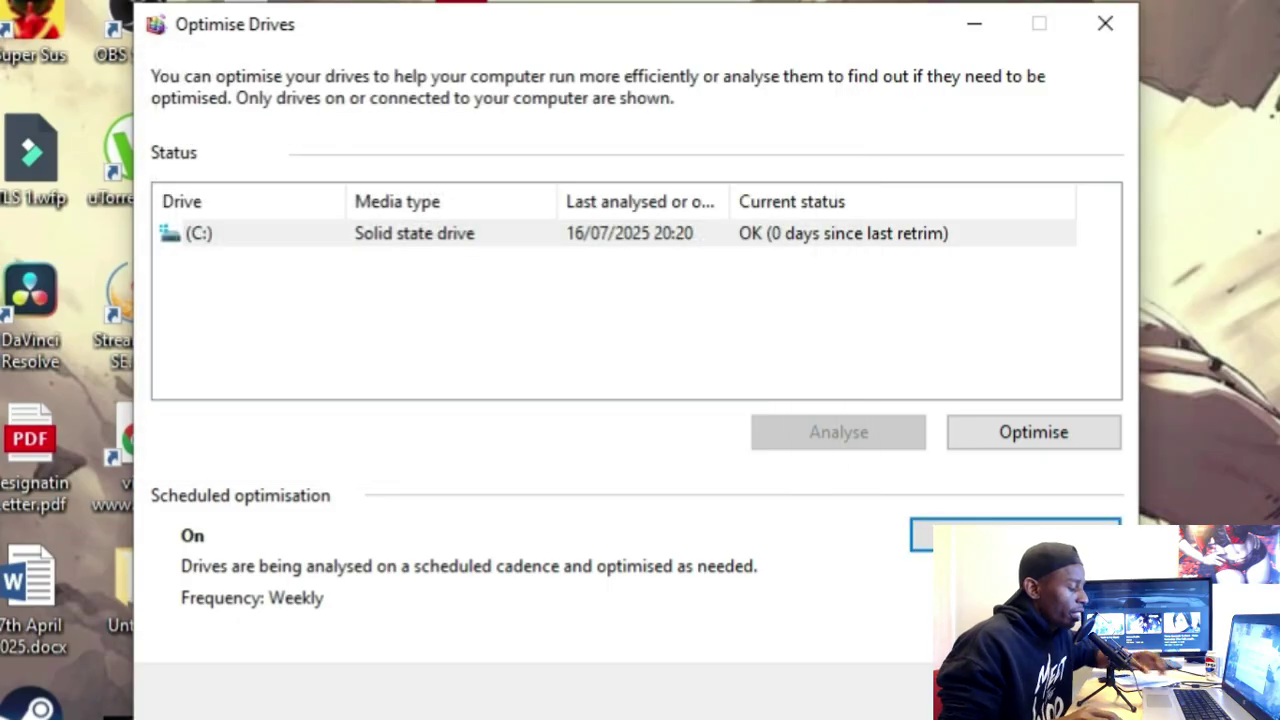
Step: Search Windows for "defrag", reopen Defragment and Optimise Drives and select drive C: in the drive list
key(super)
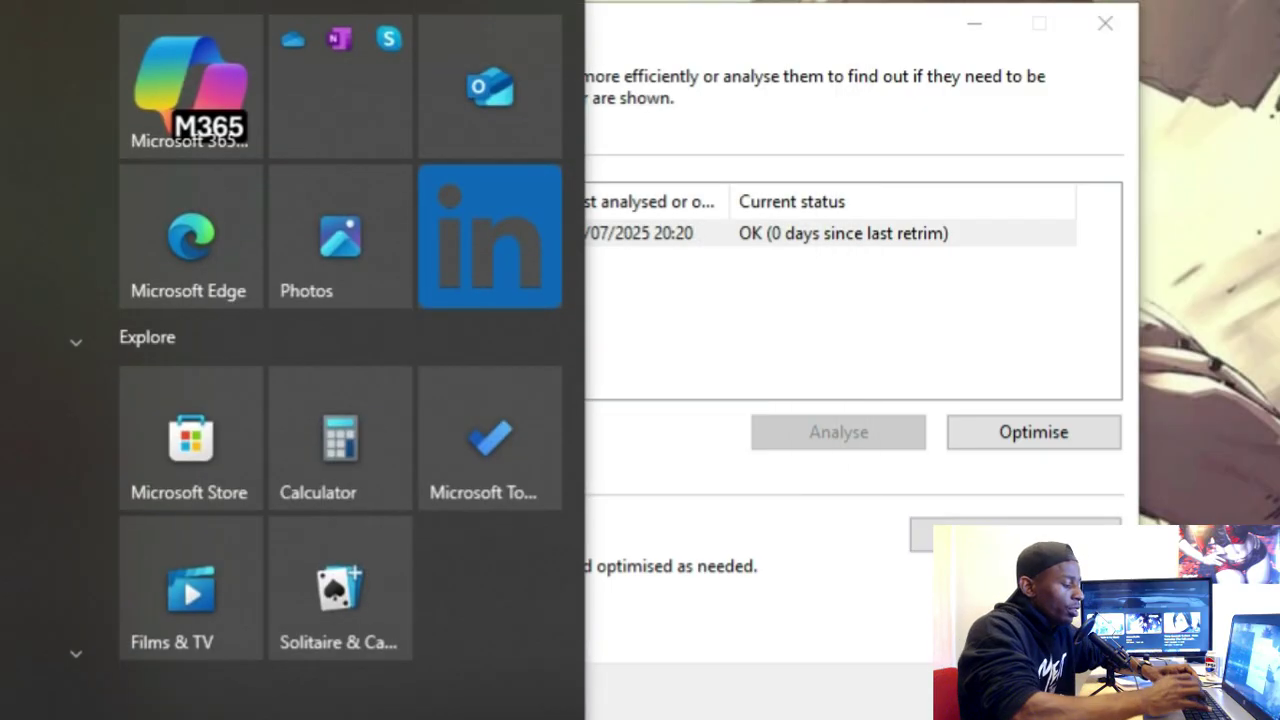
text(defrag)
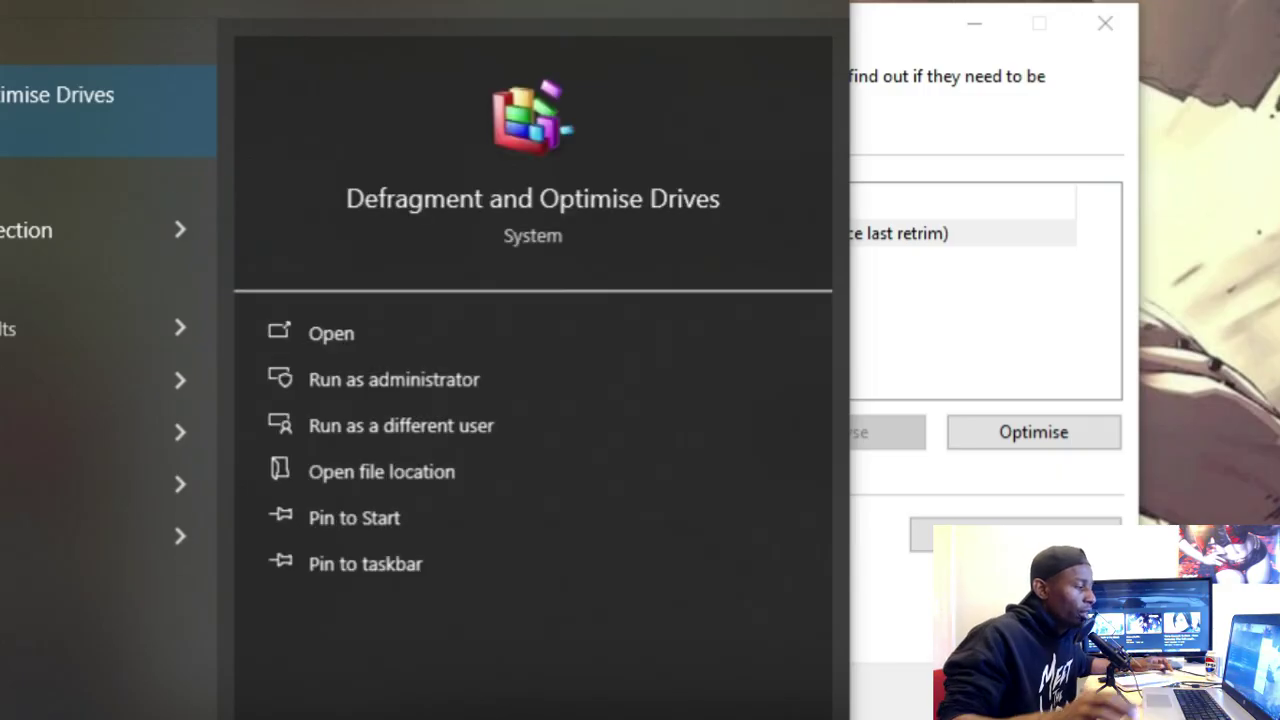
key(Return)
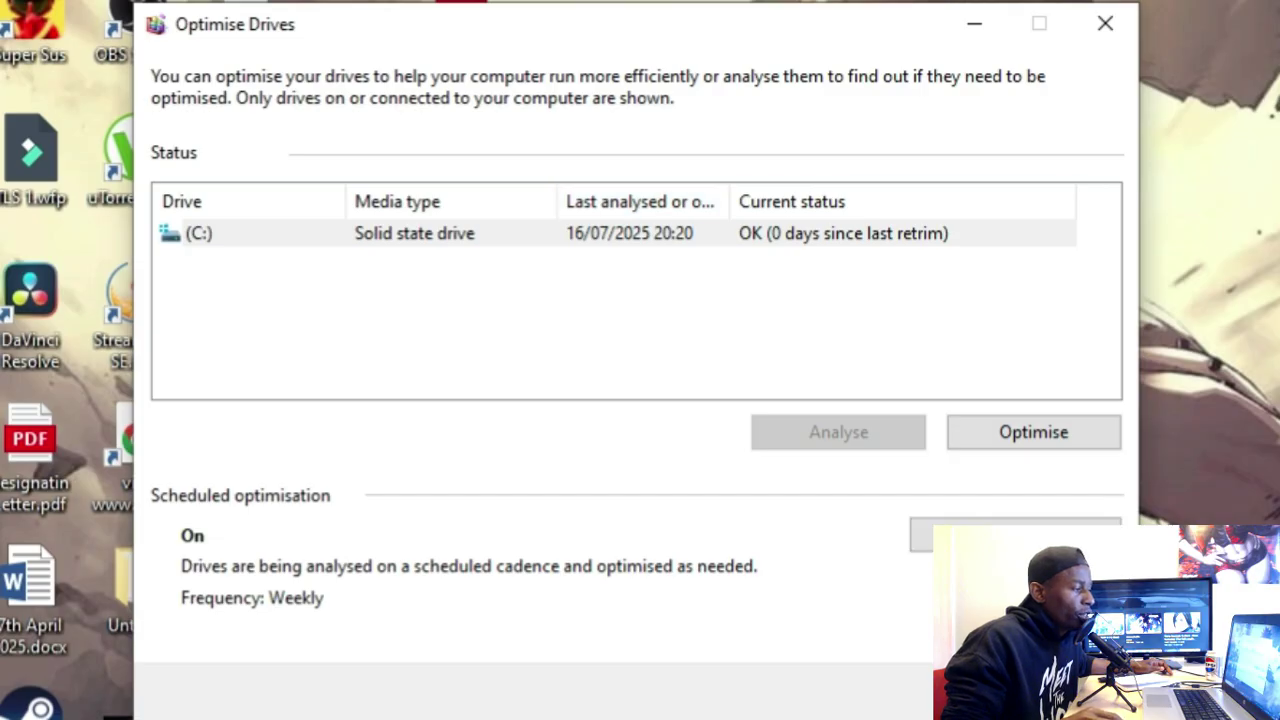
click(198, 233)
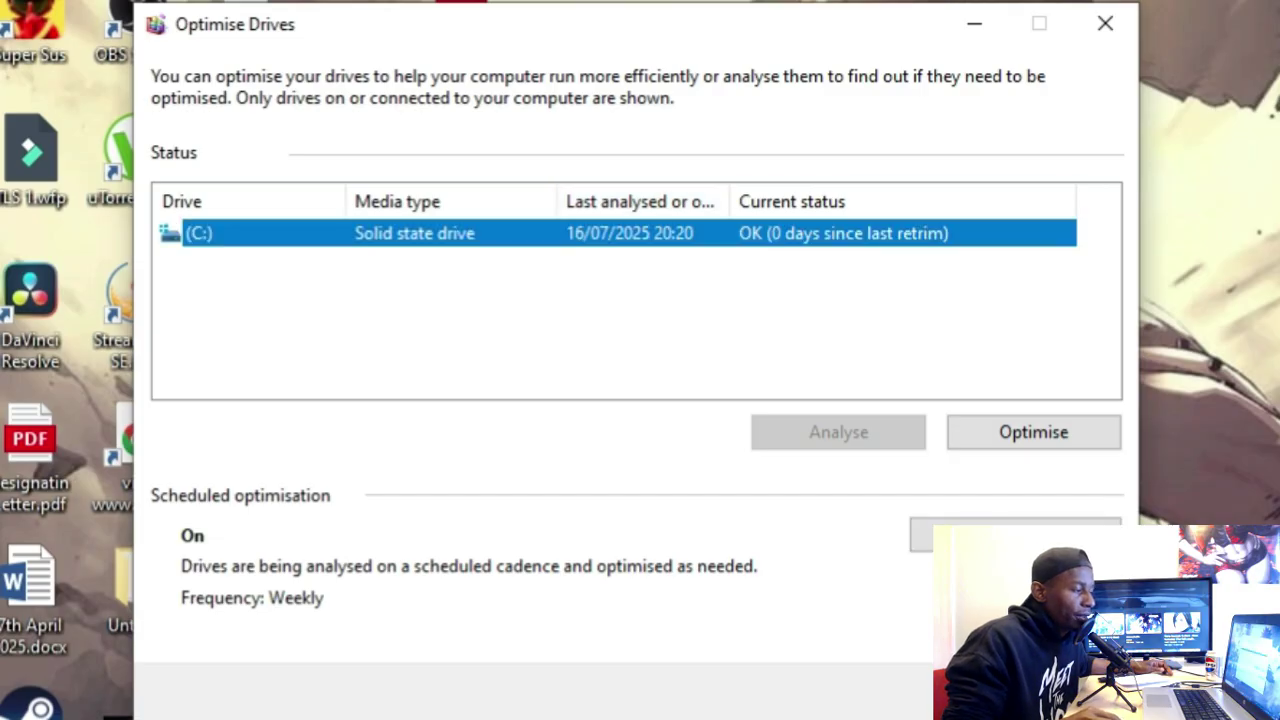